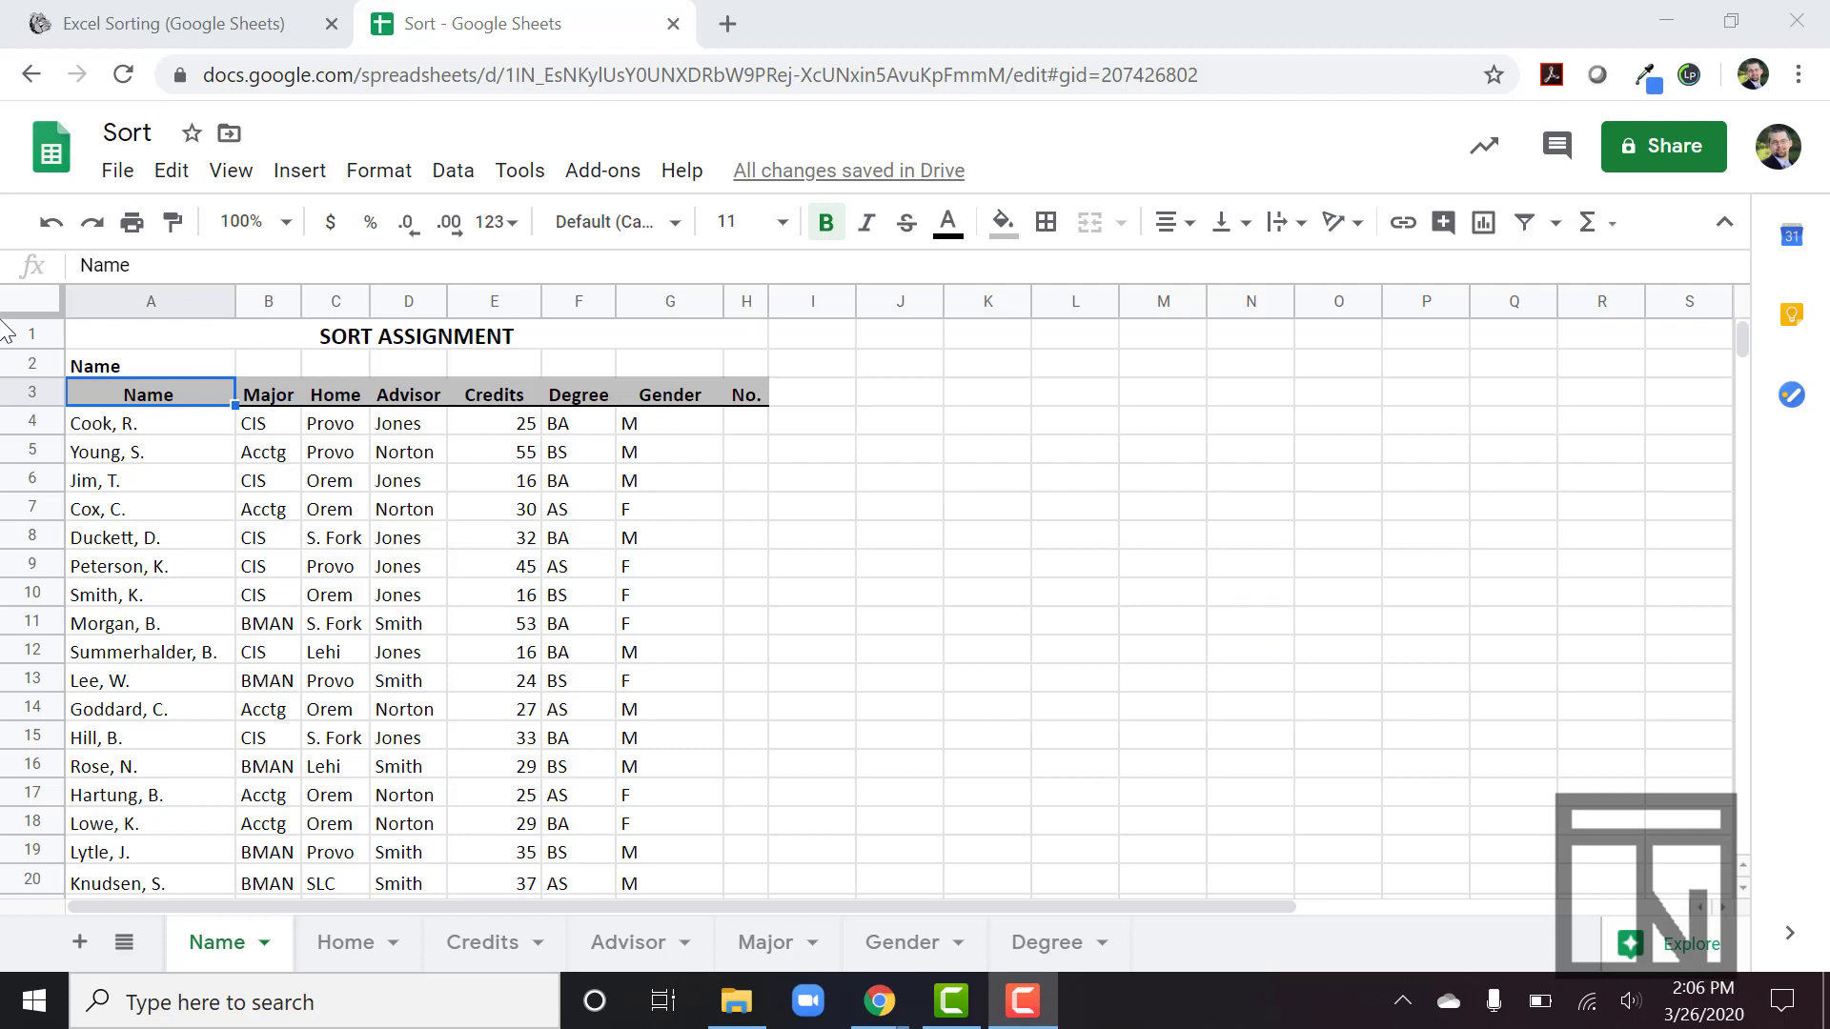
Make a copy of the Sort spreadsheet, naming it "Sort - " followed by the student's name.
left_click(109, 172)
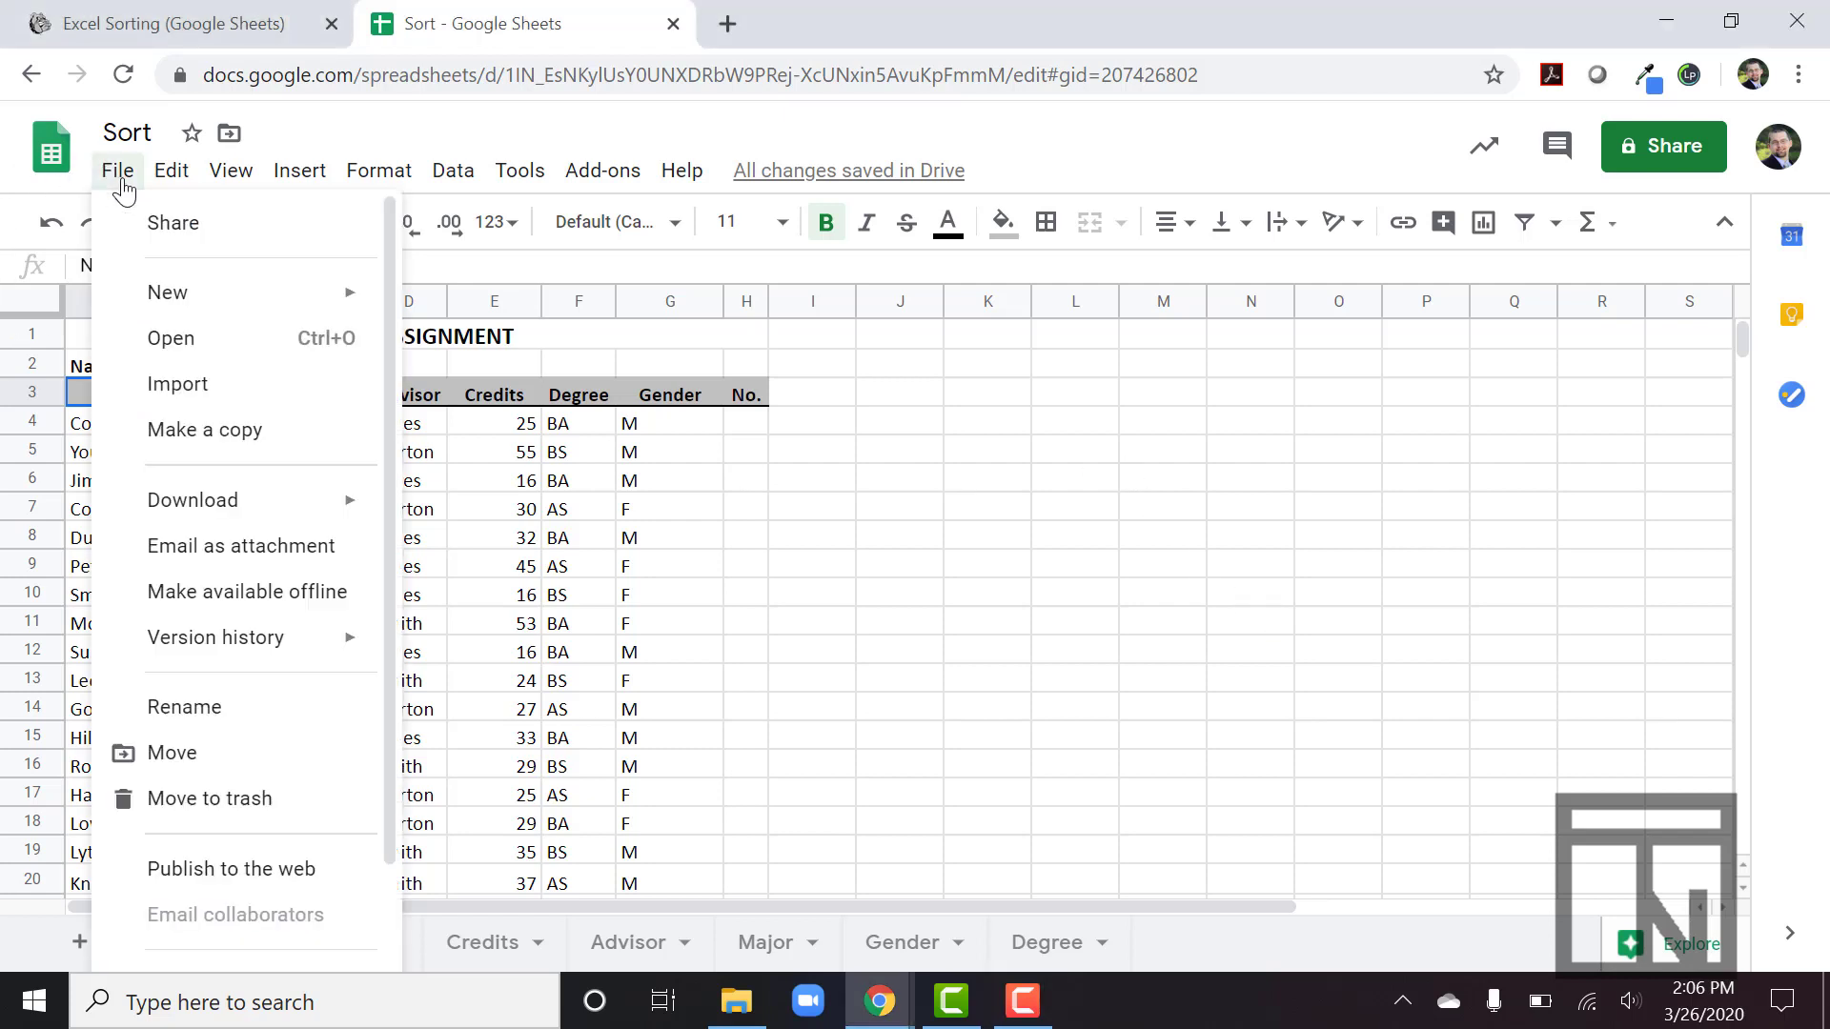
left_click(220, 440)
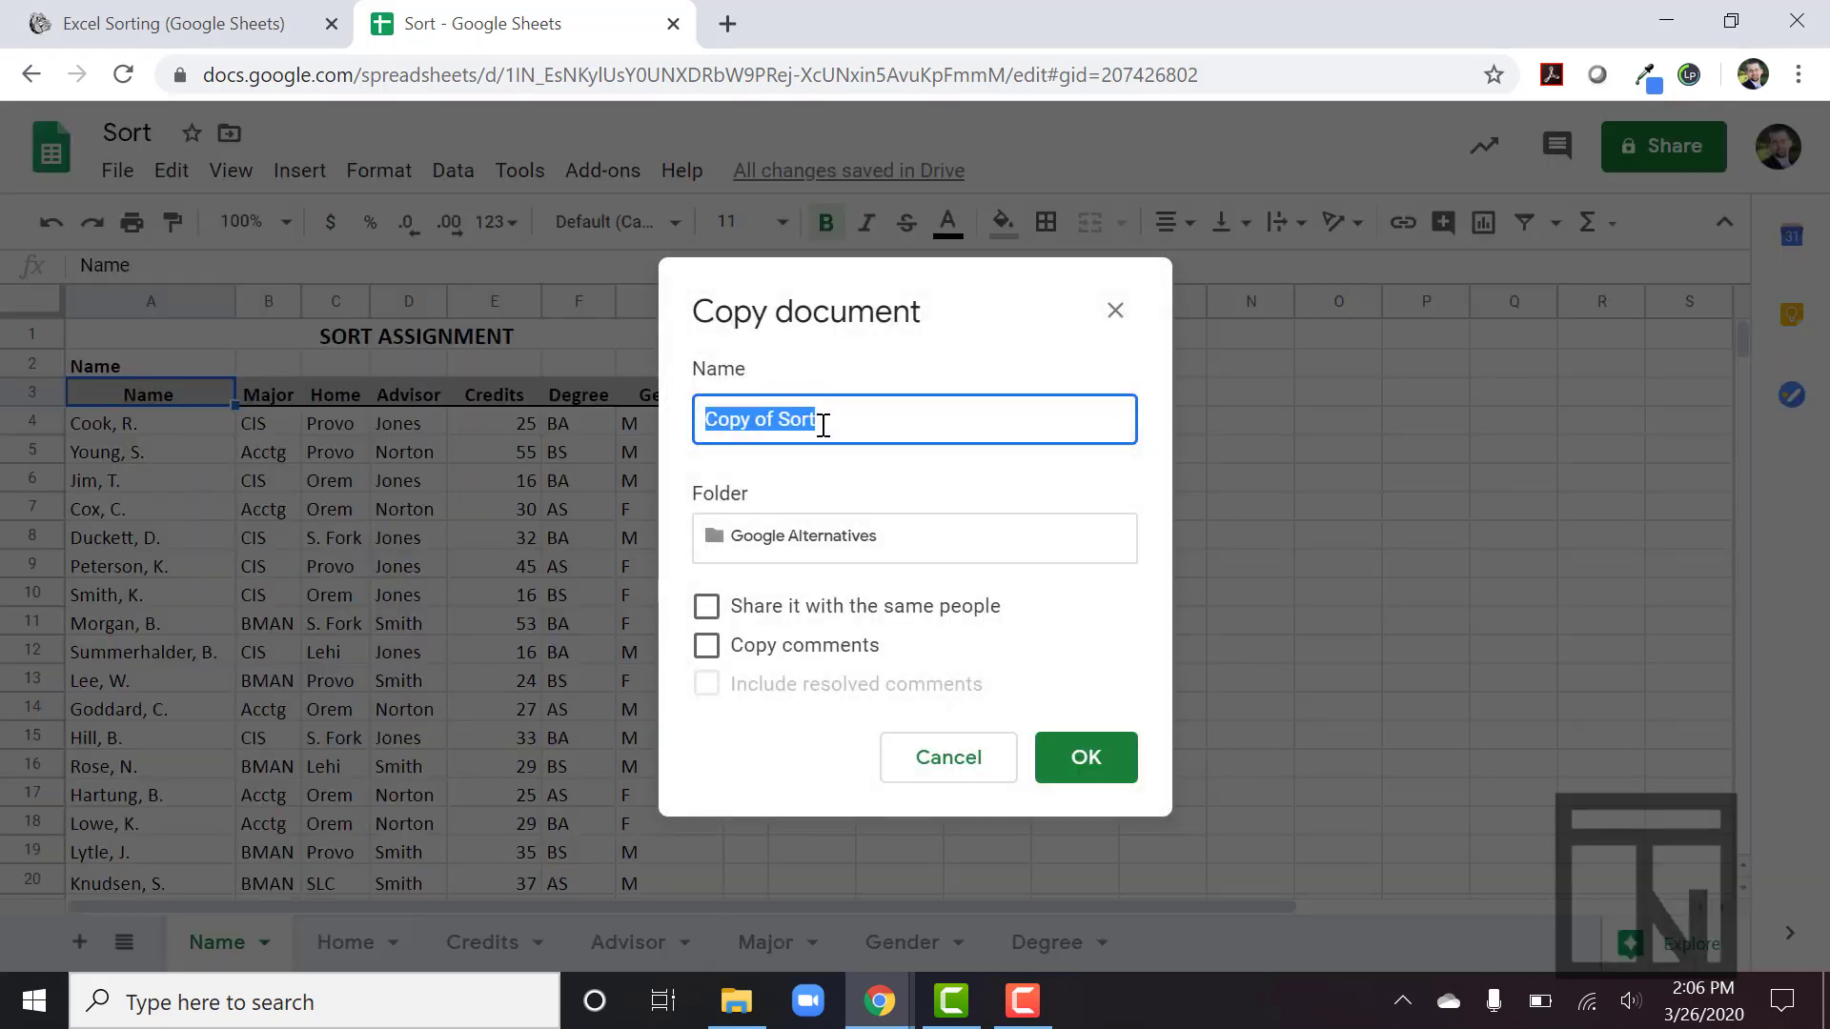
type("S")
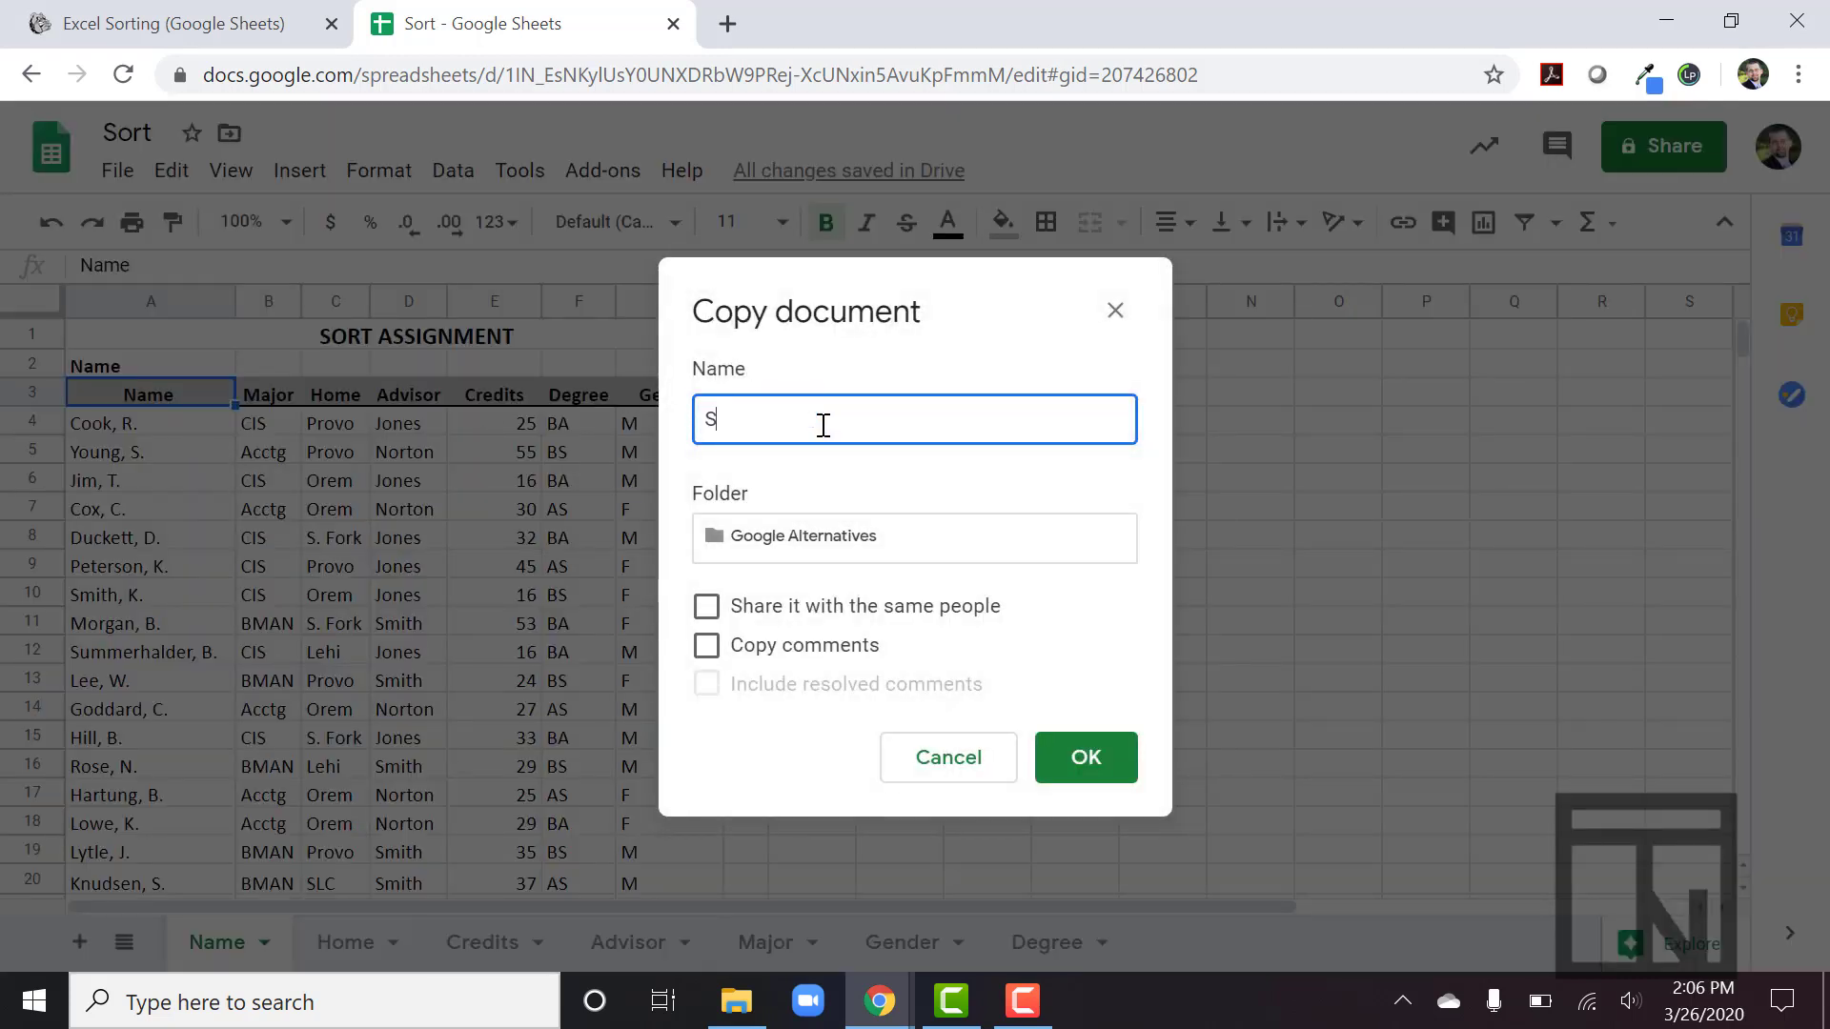
type("ort - Tory N")
left_click(1051, 758)
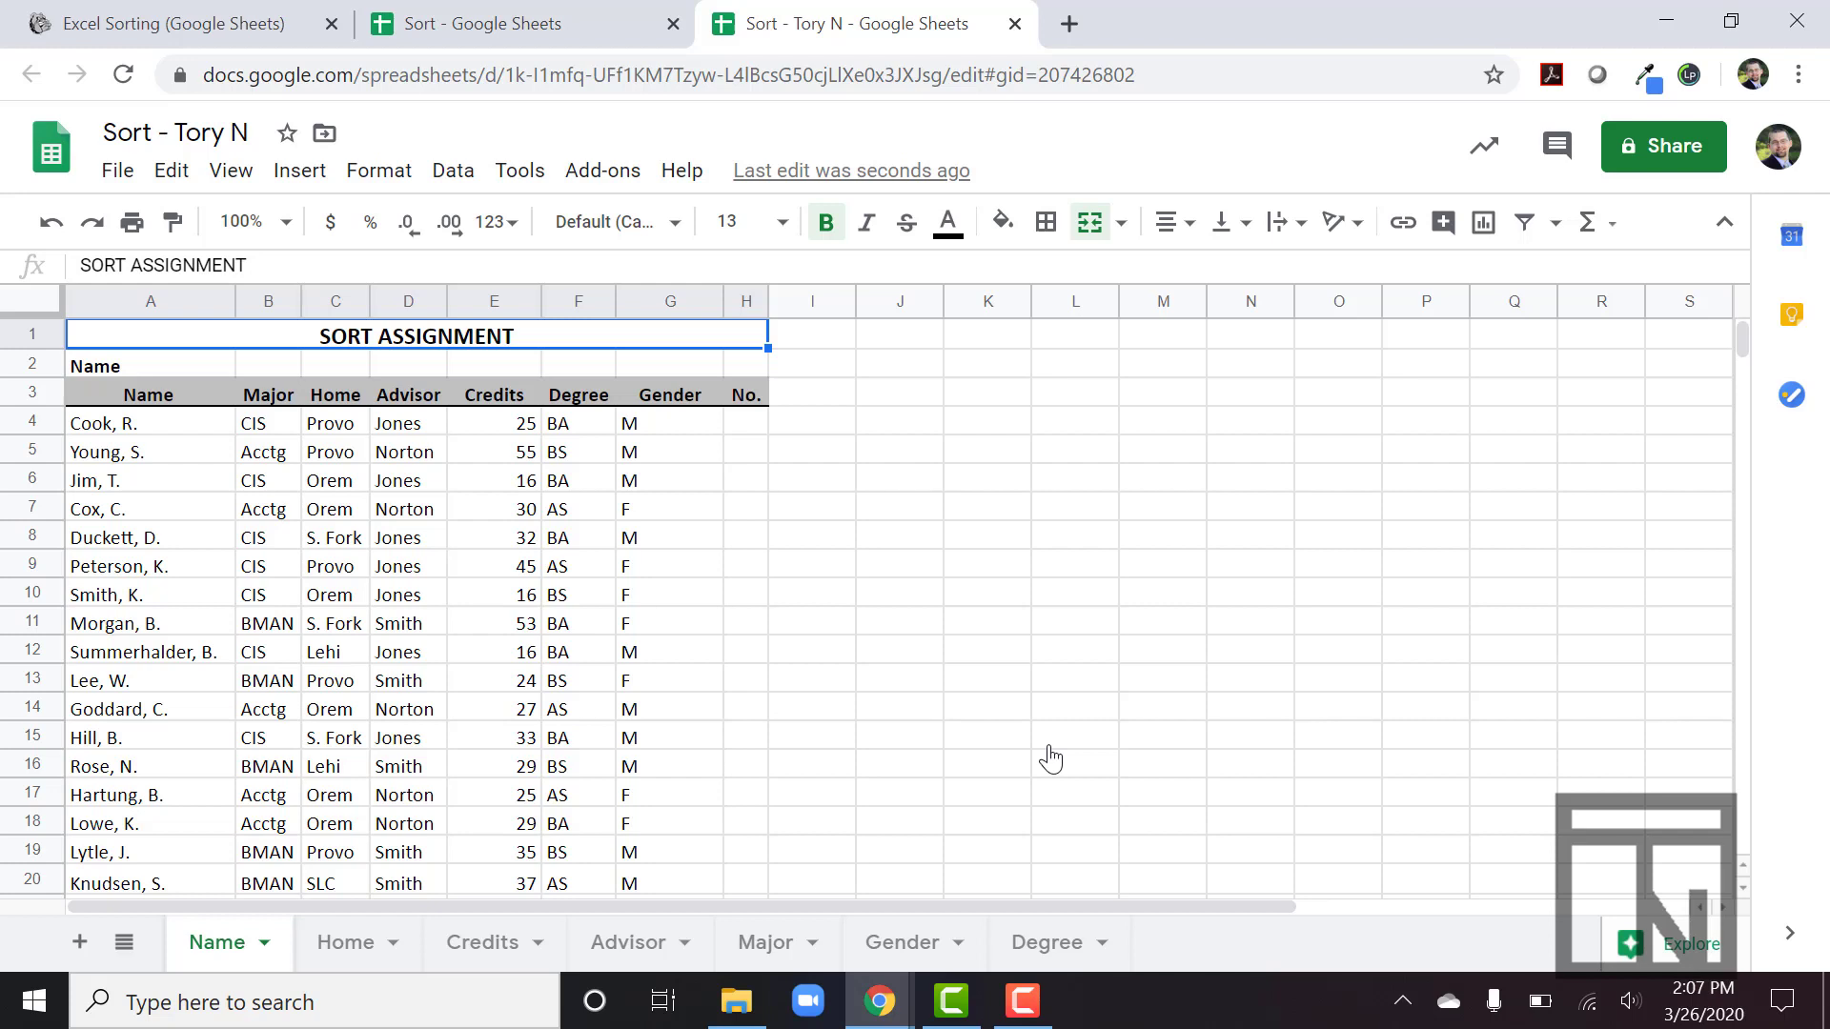
Enter the numbers 1, 2, 3 and 4 in cells H4 to H7 of the No. column.
left_click(745, 426)
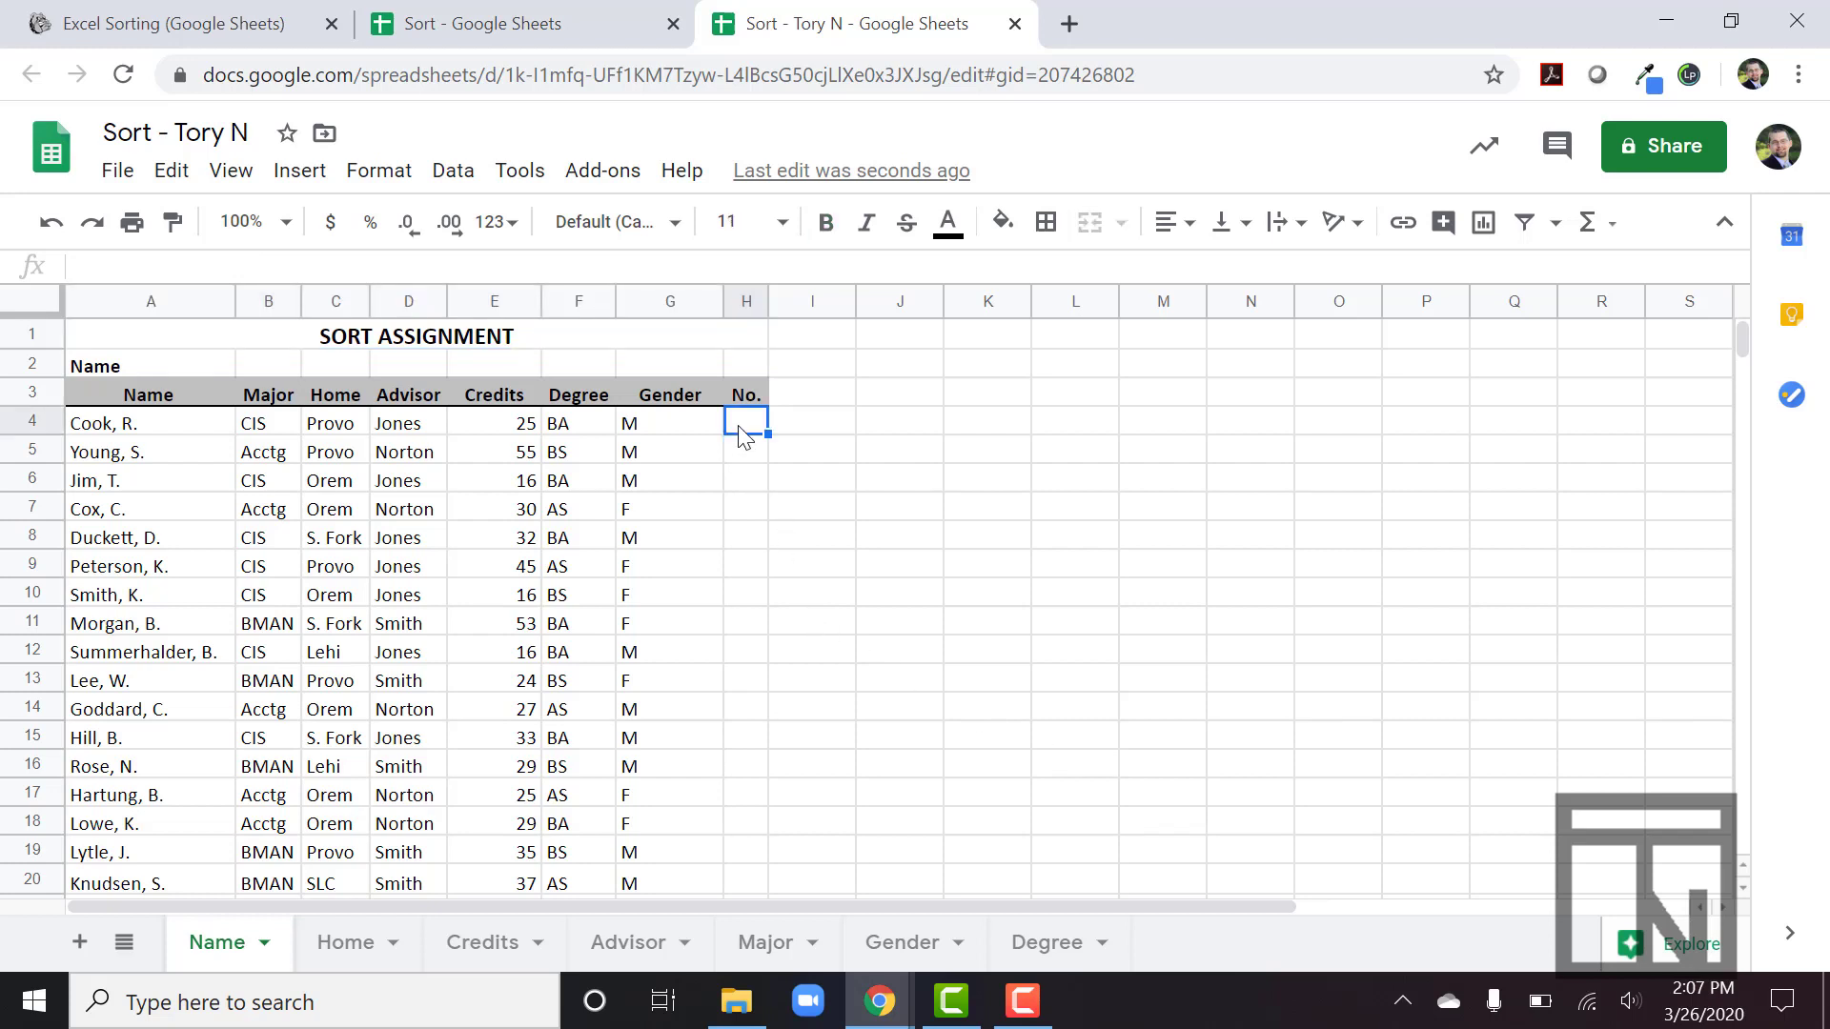
type("1")
key("Return")
type("2")
key("Return")
type("3")
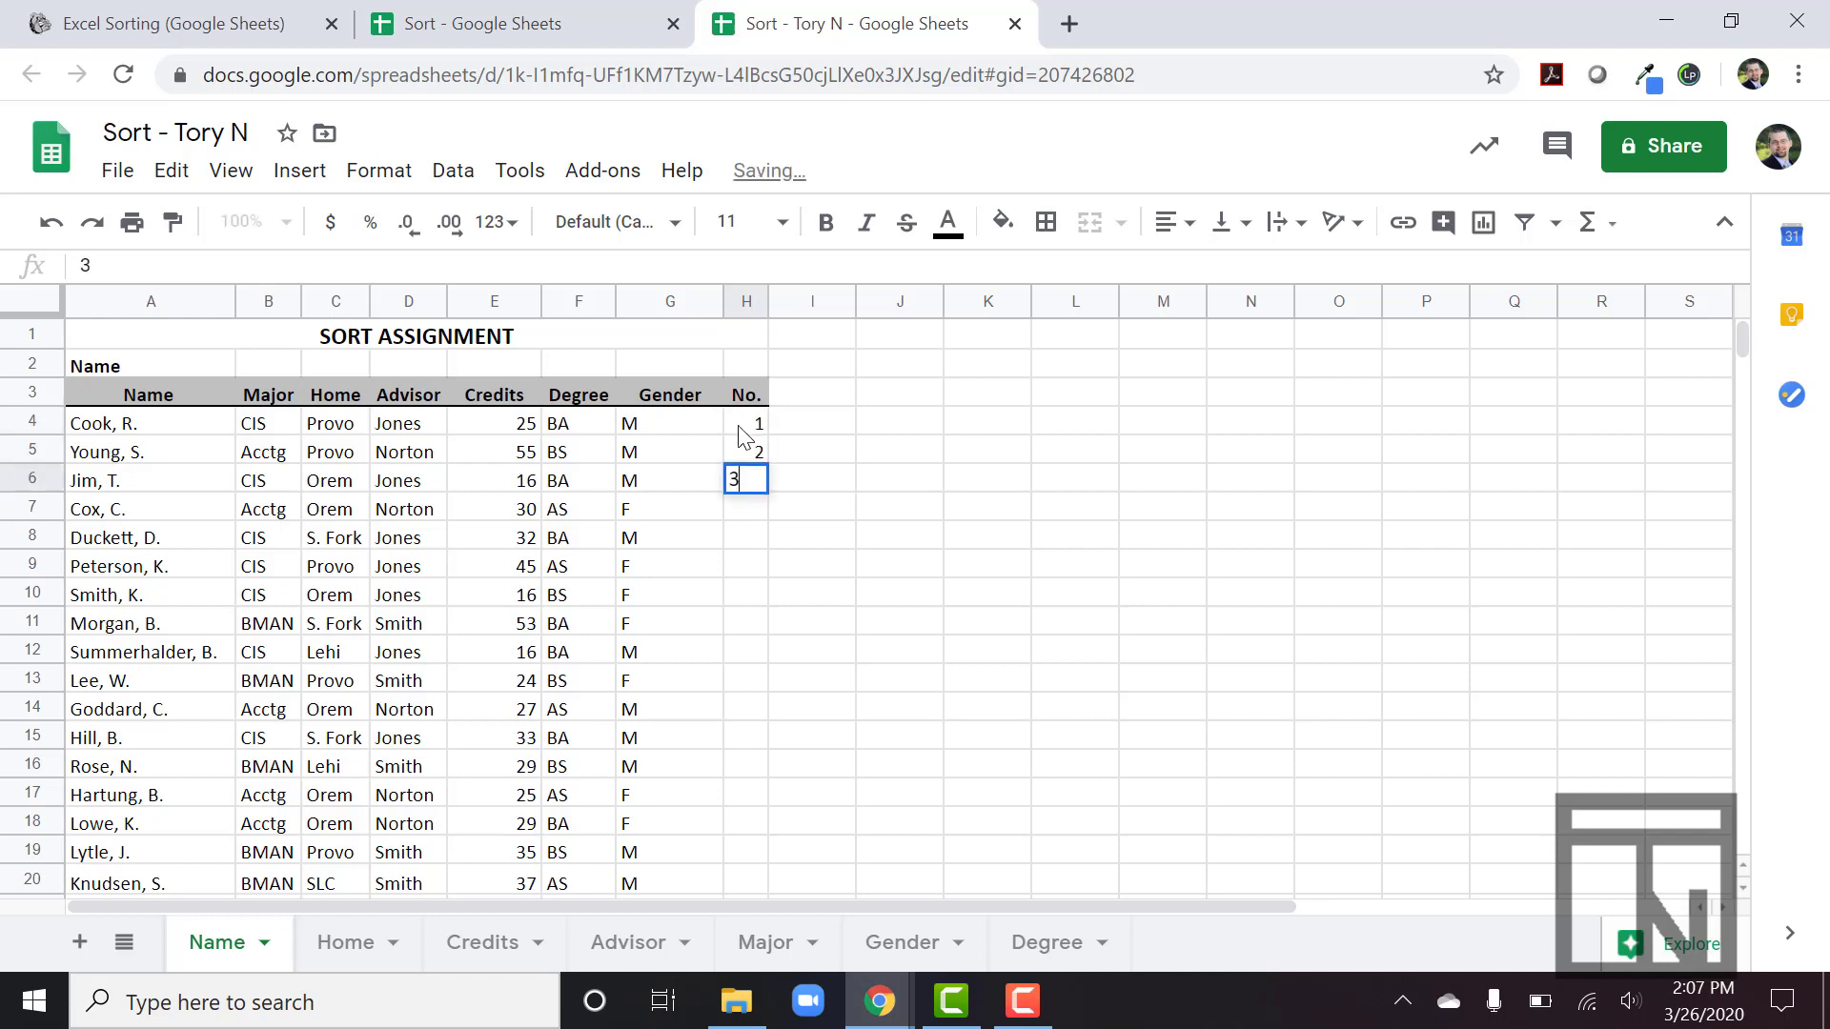
key("Return")
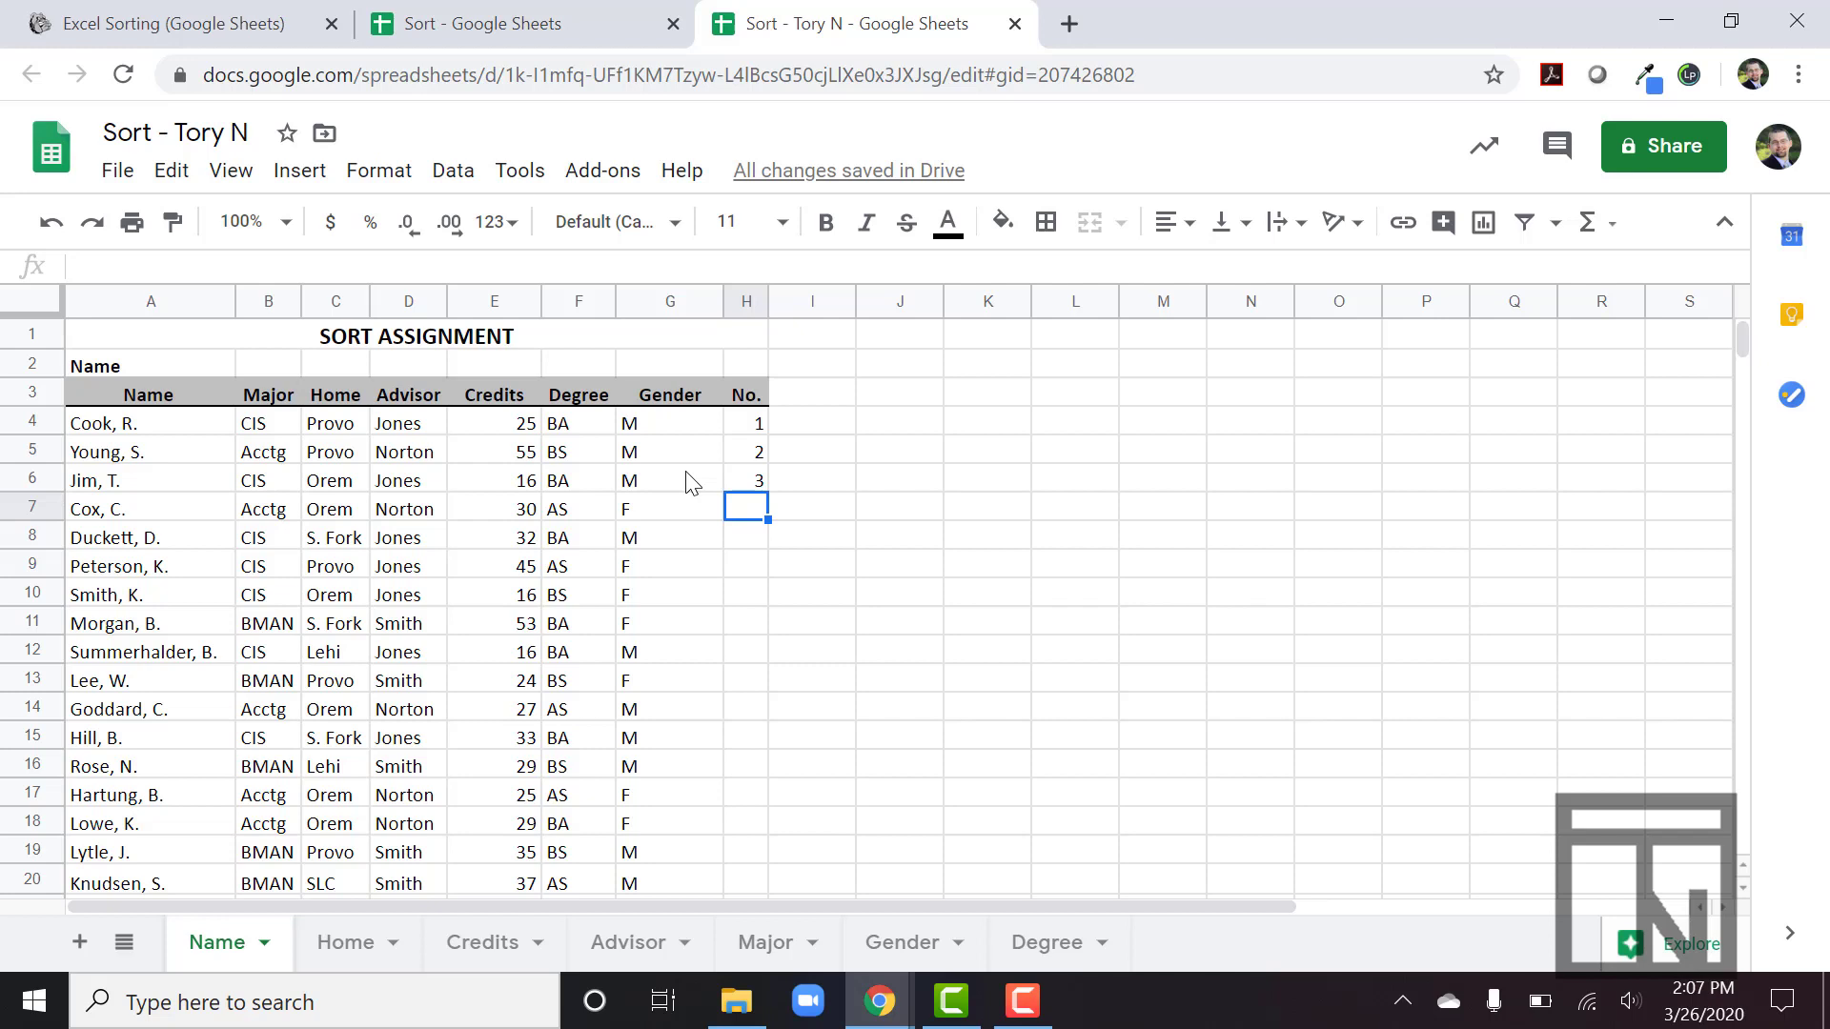
type("4")
key("Return")
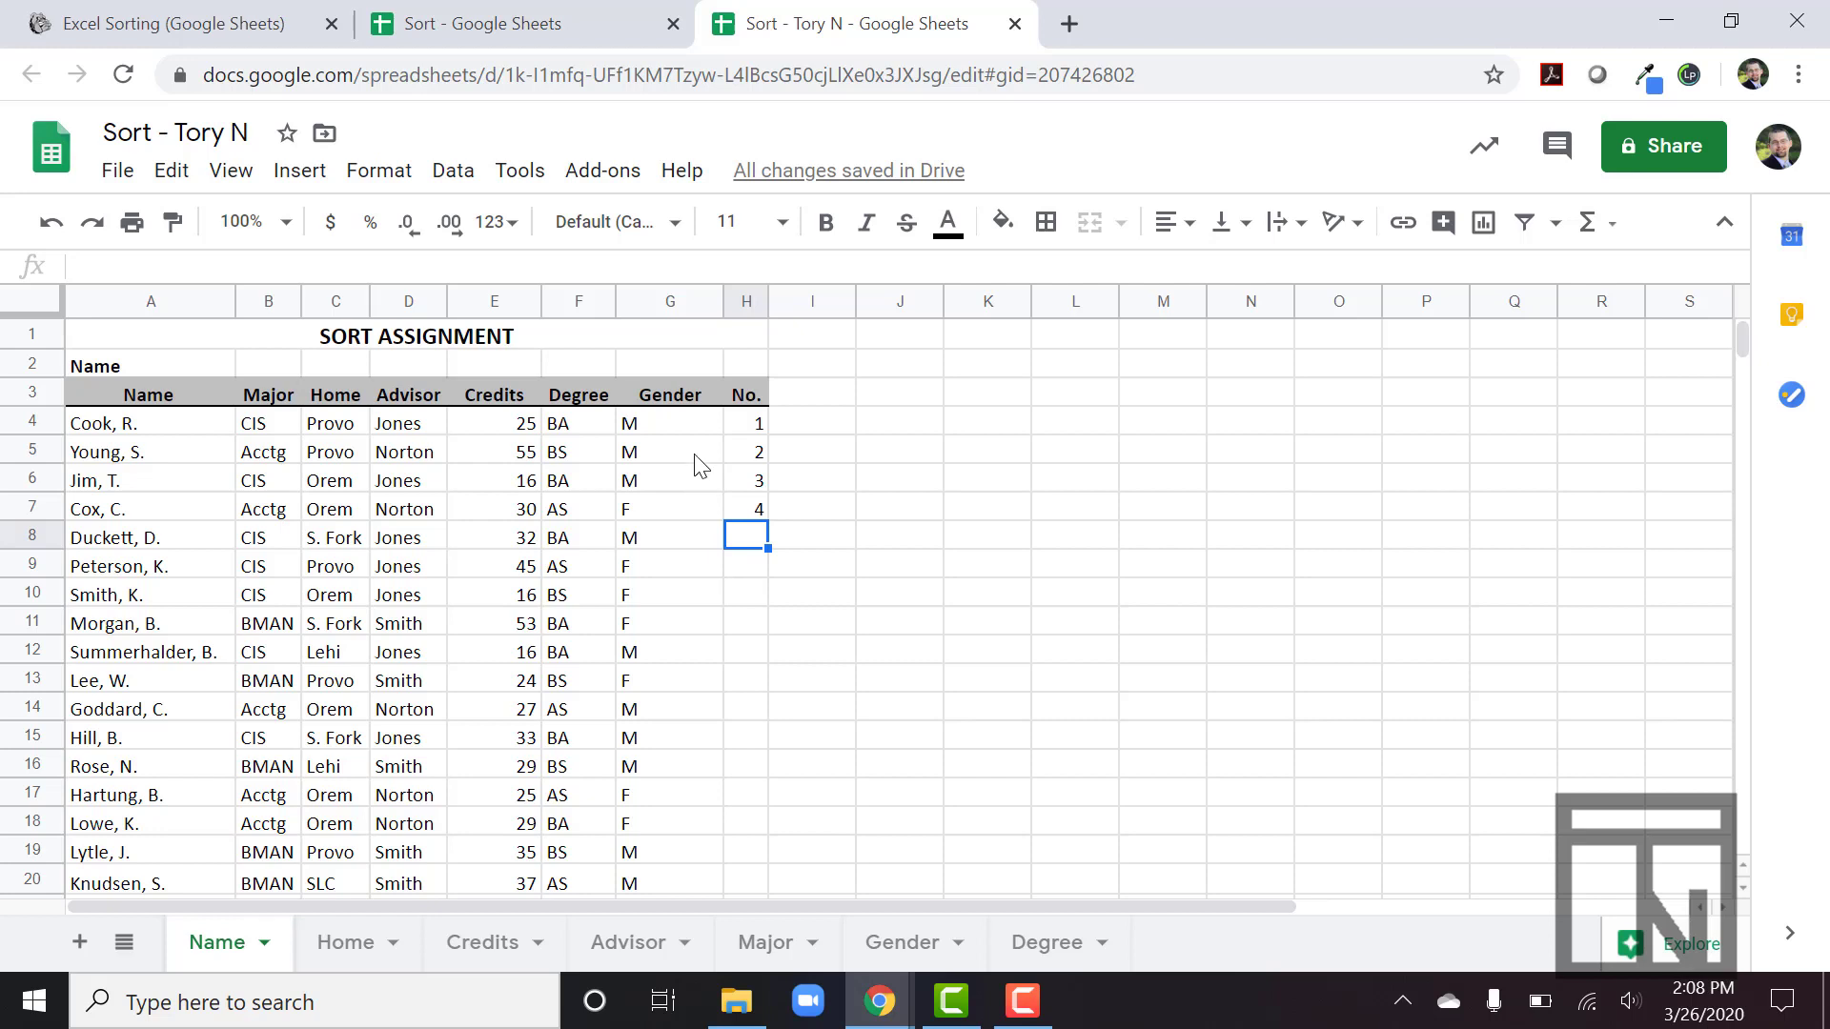
Extend the number series from H4:H7 down the No. column through row 29.
left_click_drag(751, 425, 749, 512)
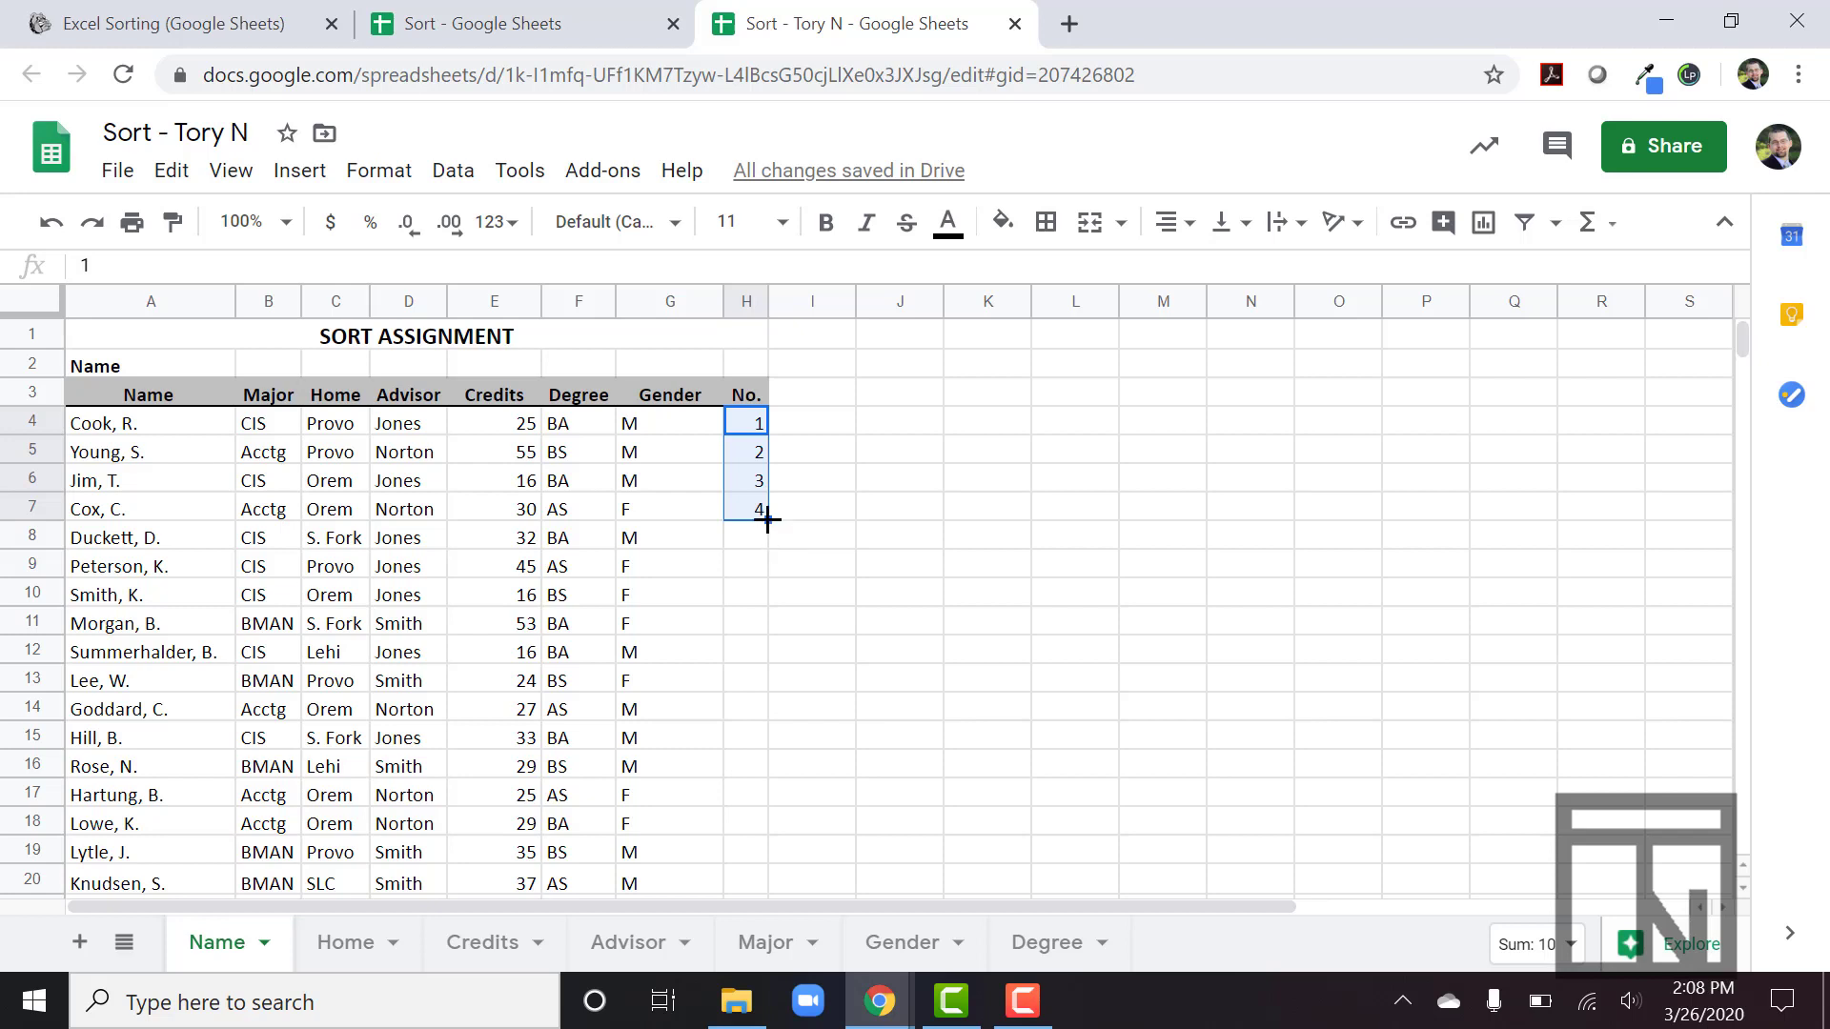
left_click_drag(767, 519, 749, 743)
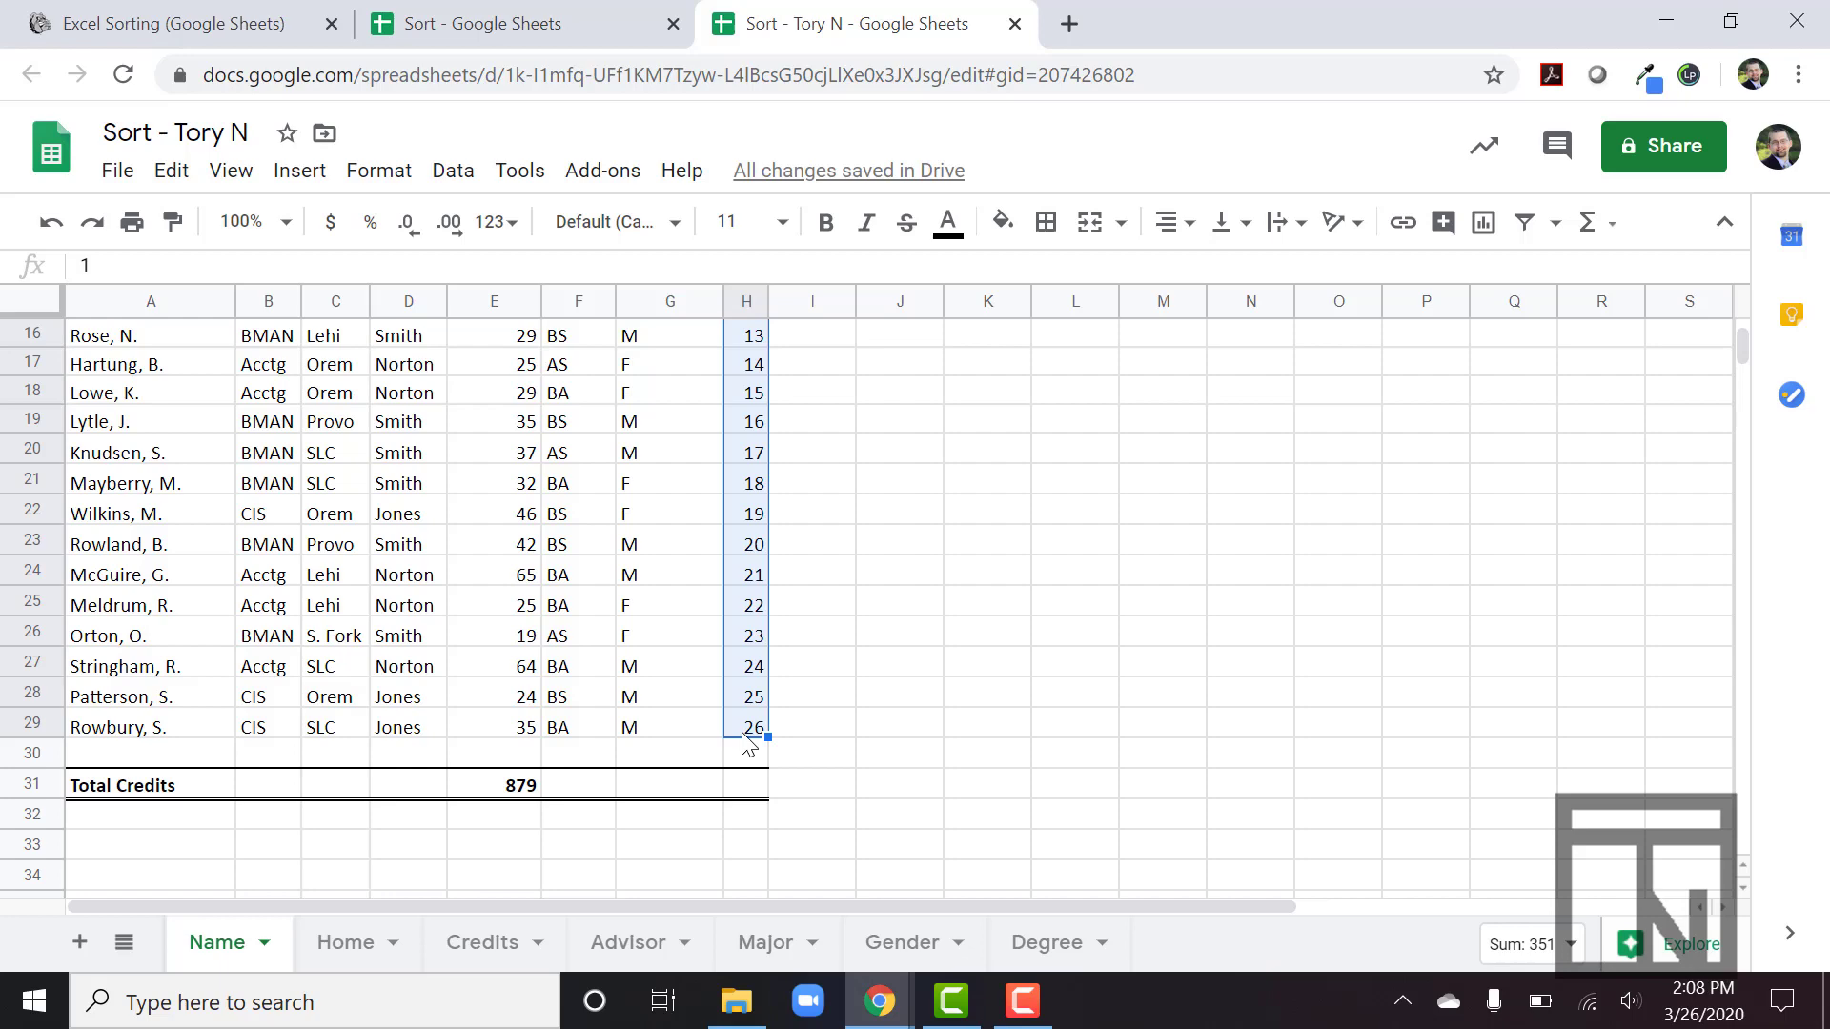
scroll(748, 744, "up", 2)
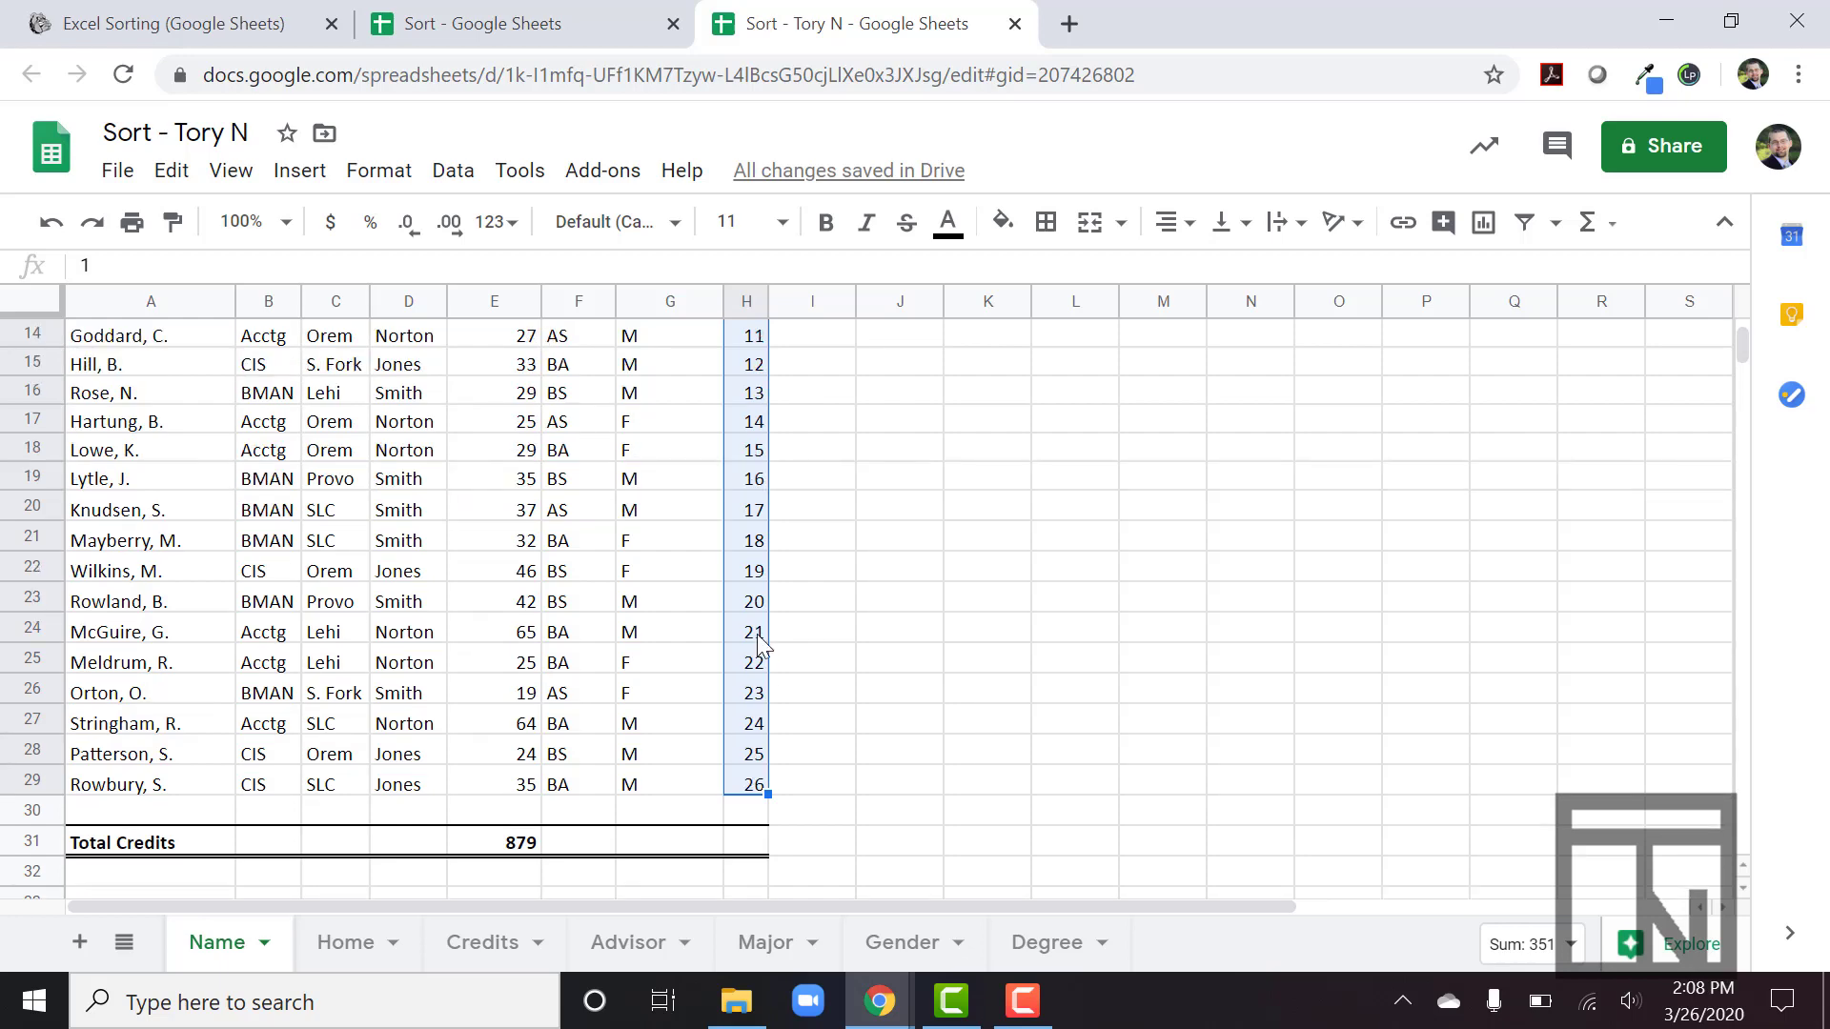
scroll(759, 645, "up", 4)
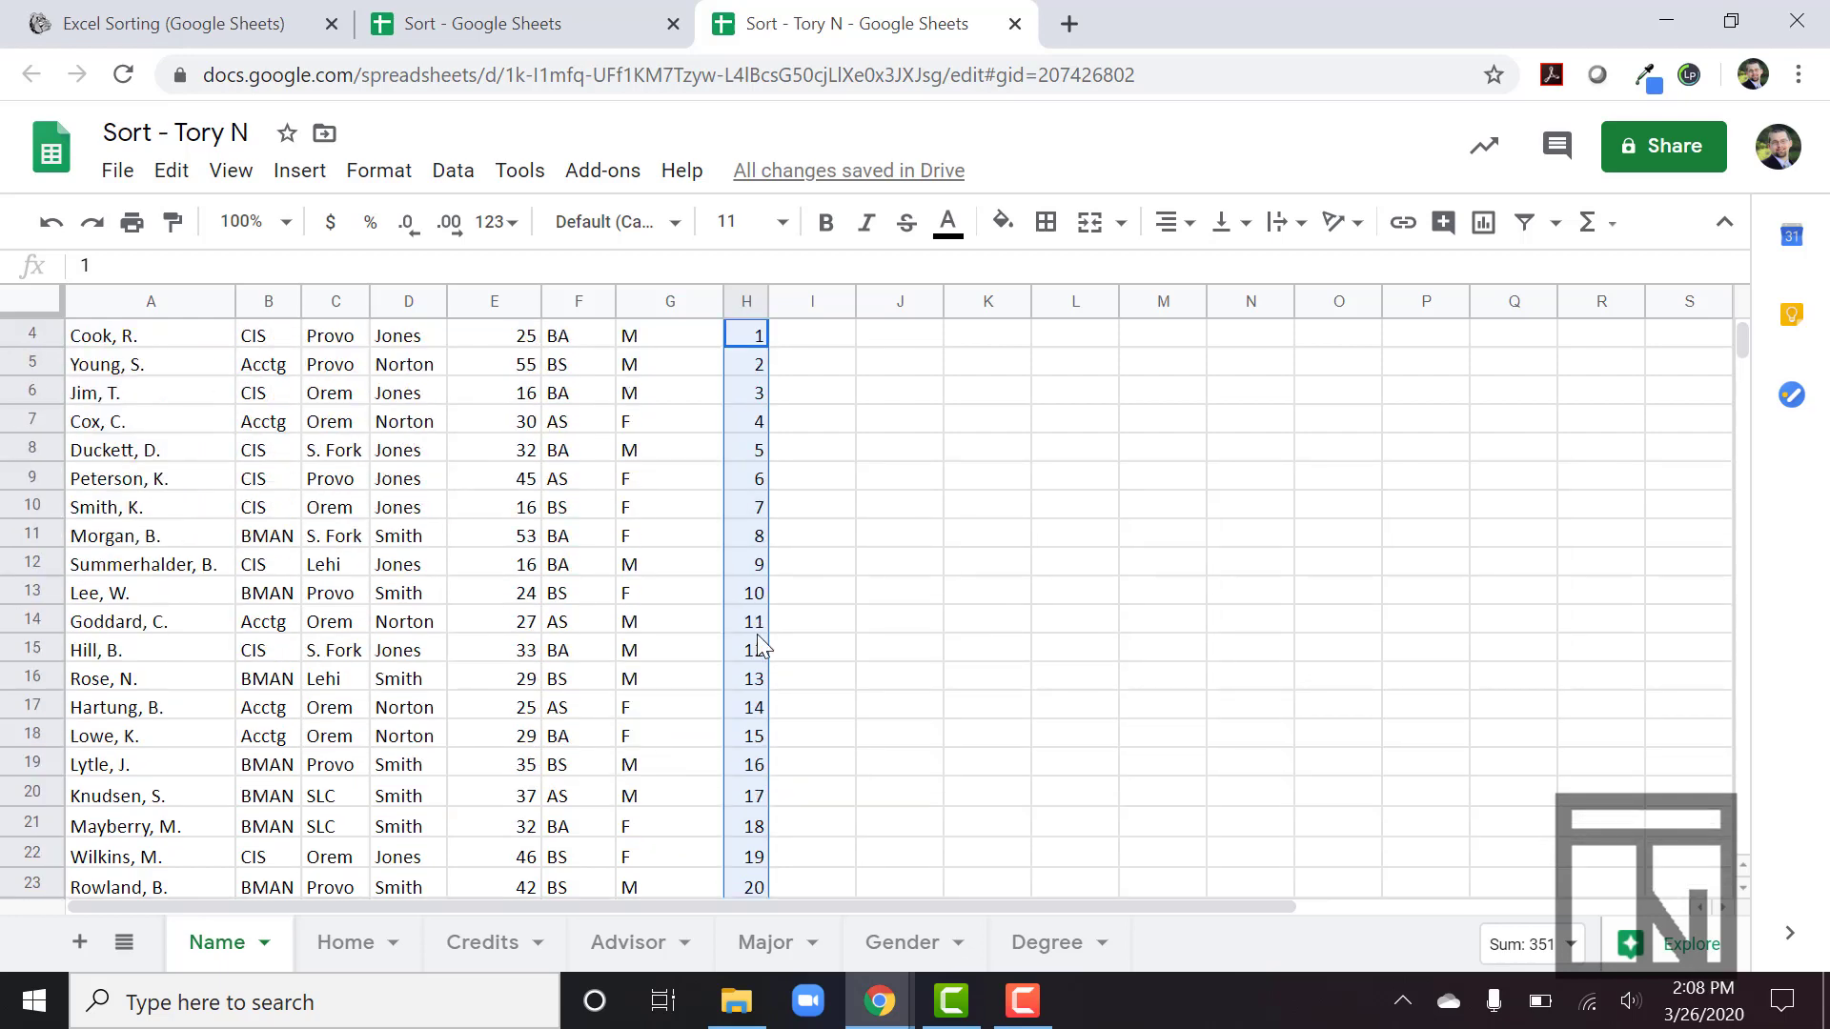
scroll(760, 645, "up", 1)
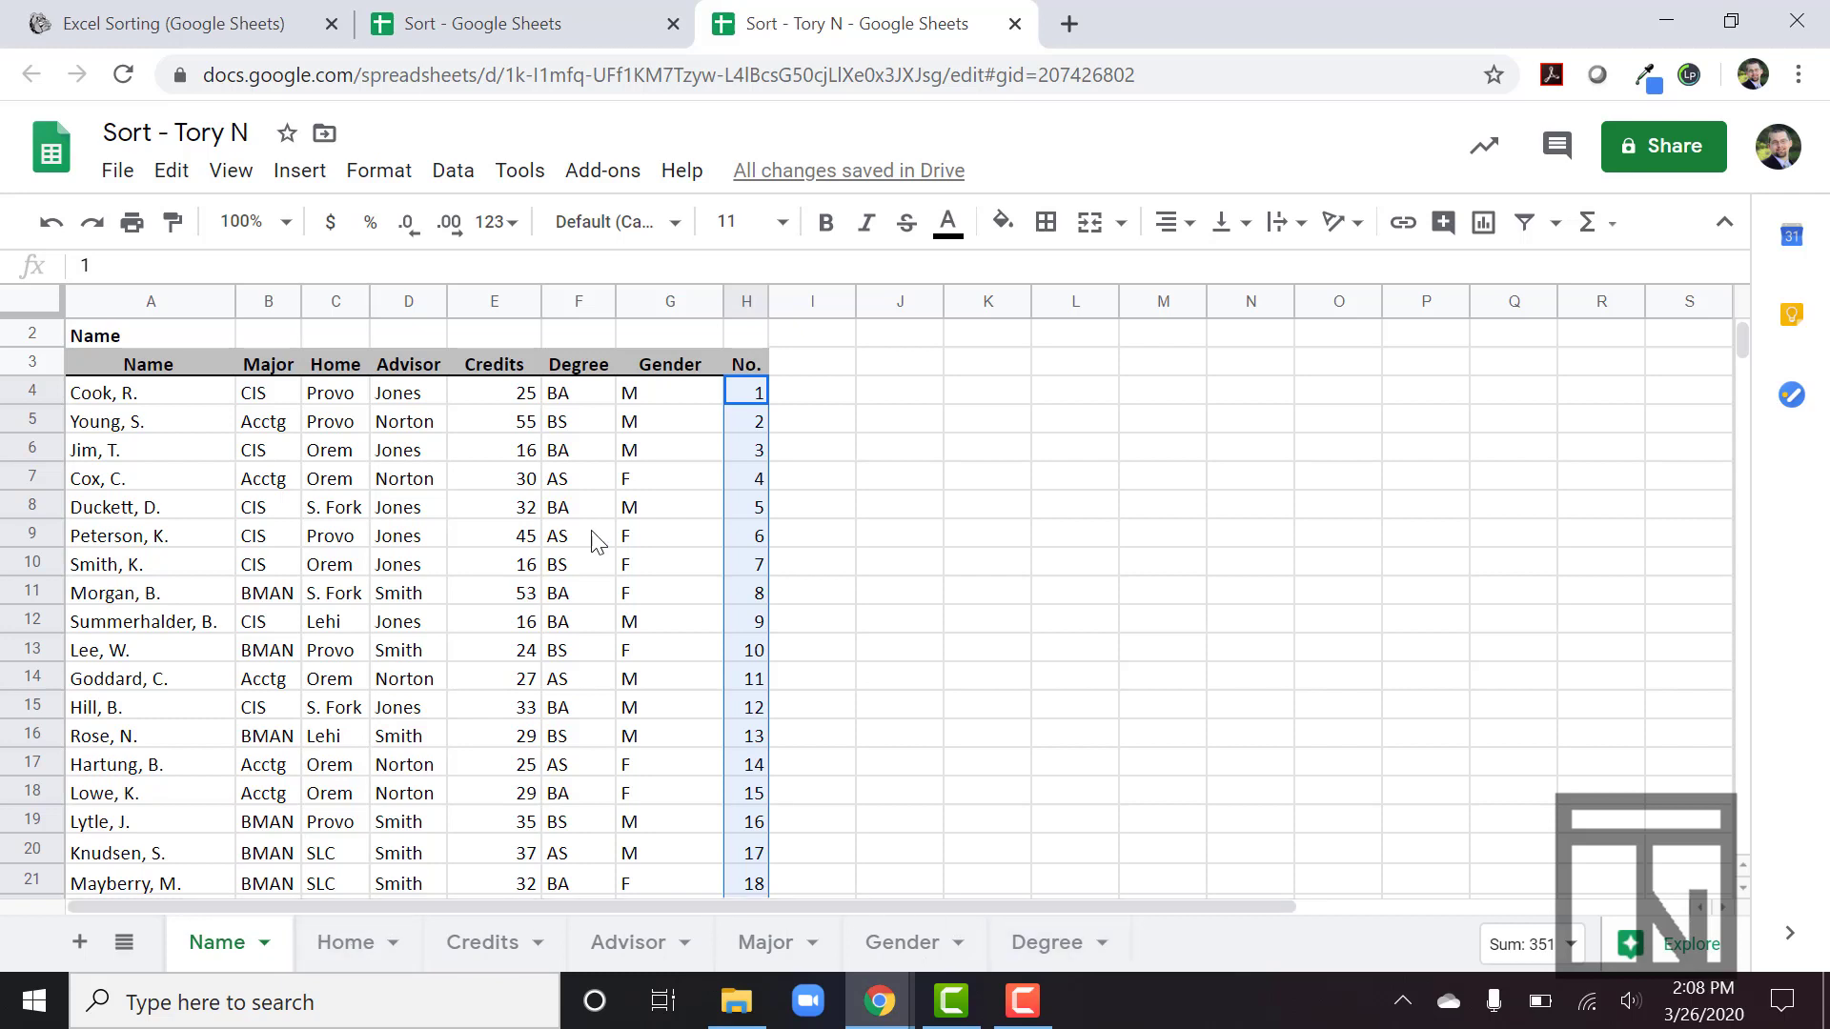
Select the data table A3:H29 with its header row, leaving out the title and the Total Credits row.
left_click(670, 392)
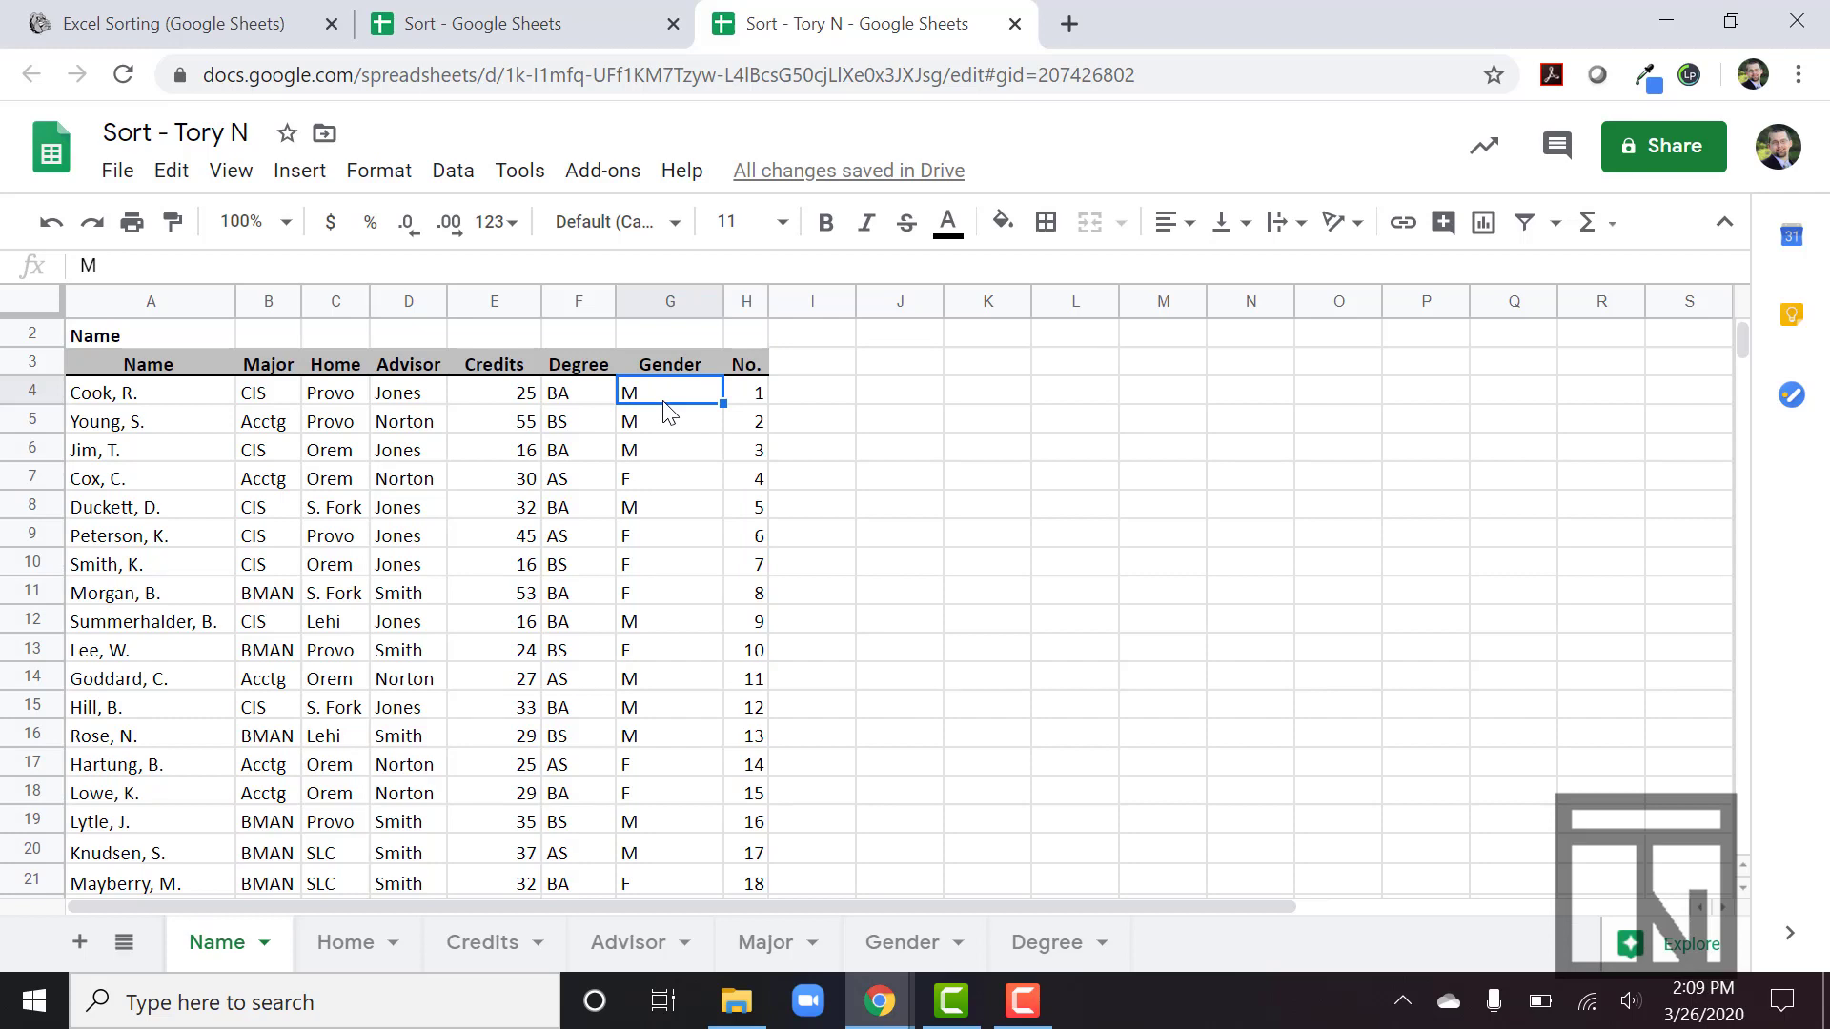
scroll(670, 412, "up", 1)
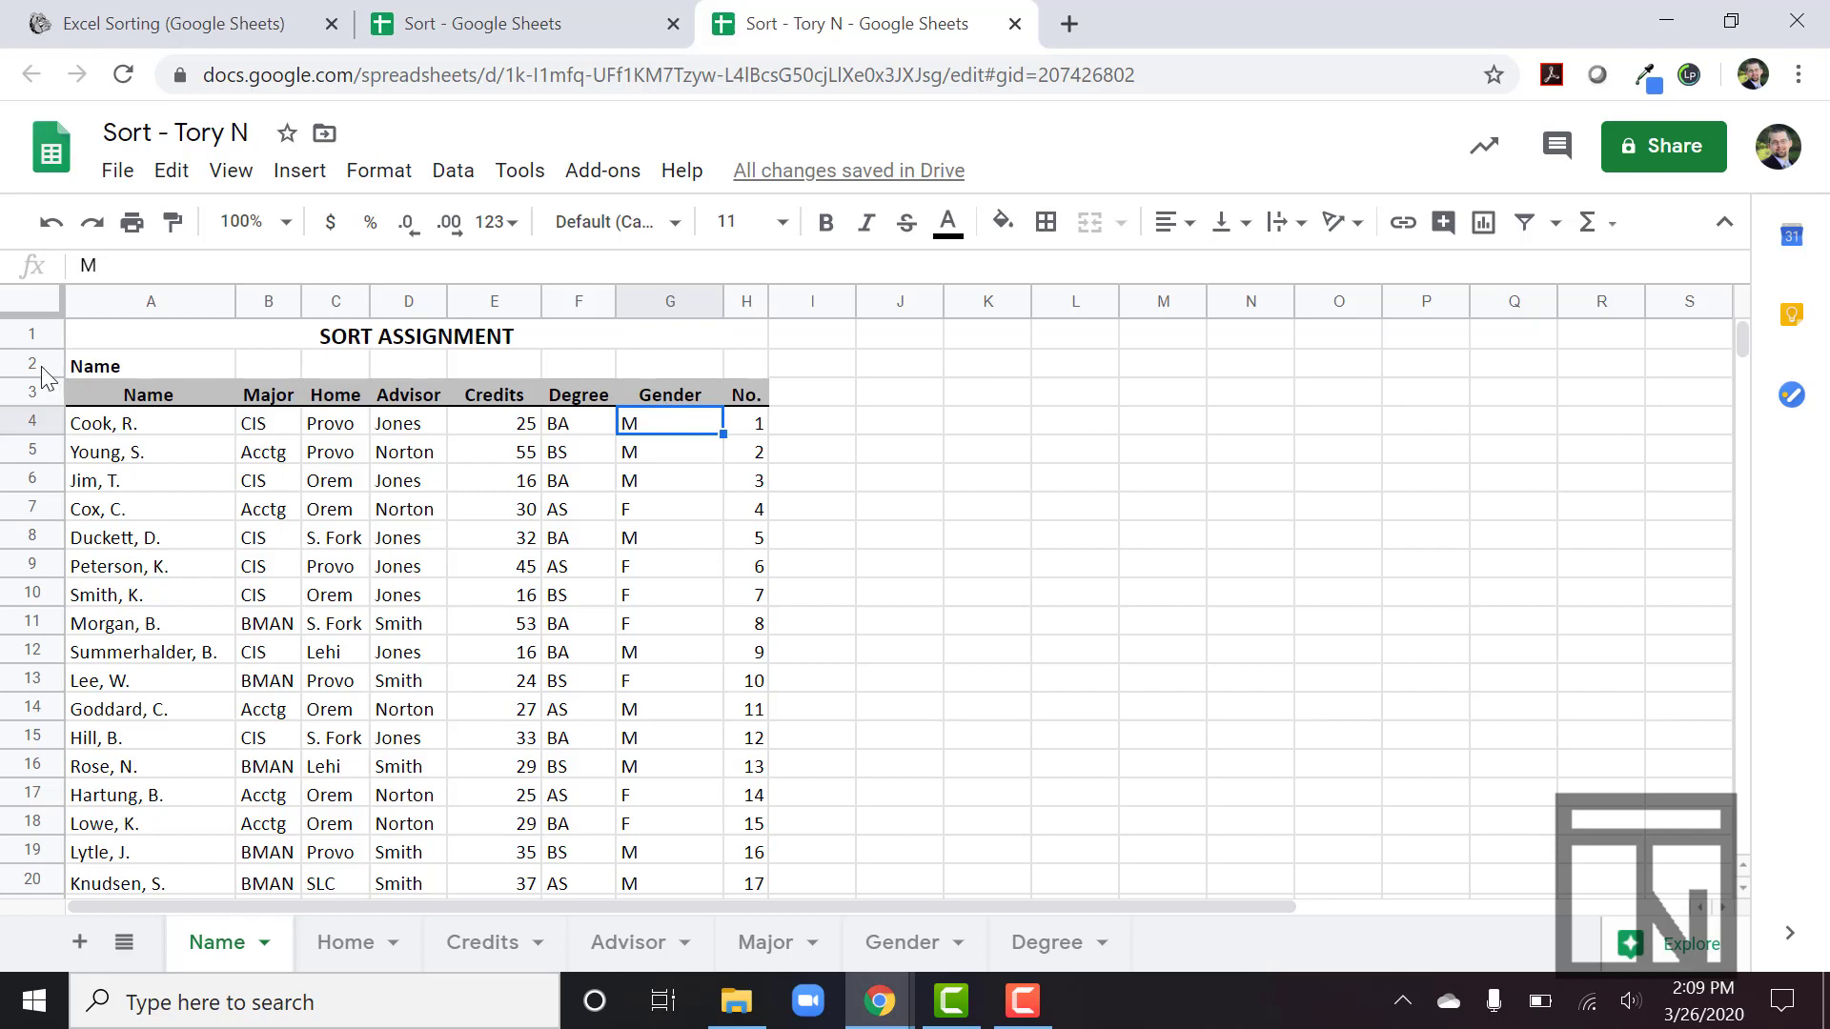
left_click(118, 404)
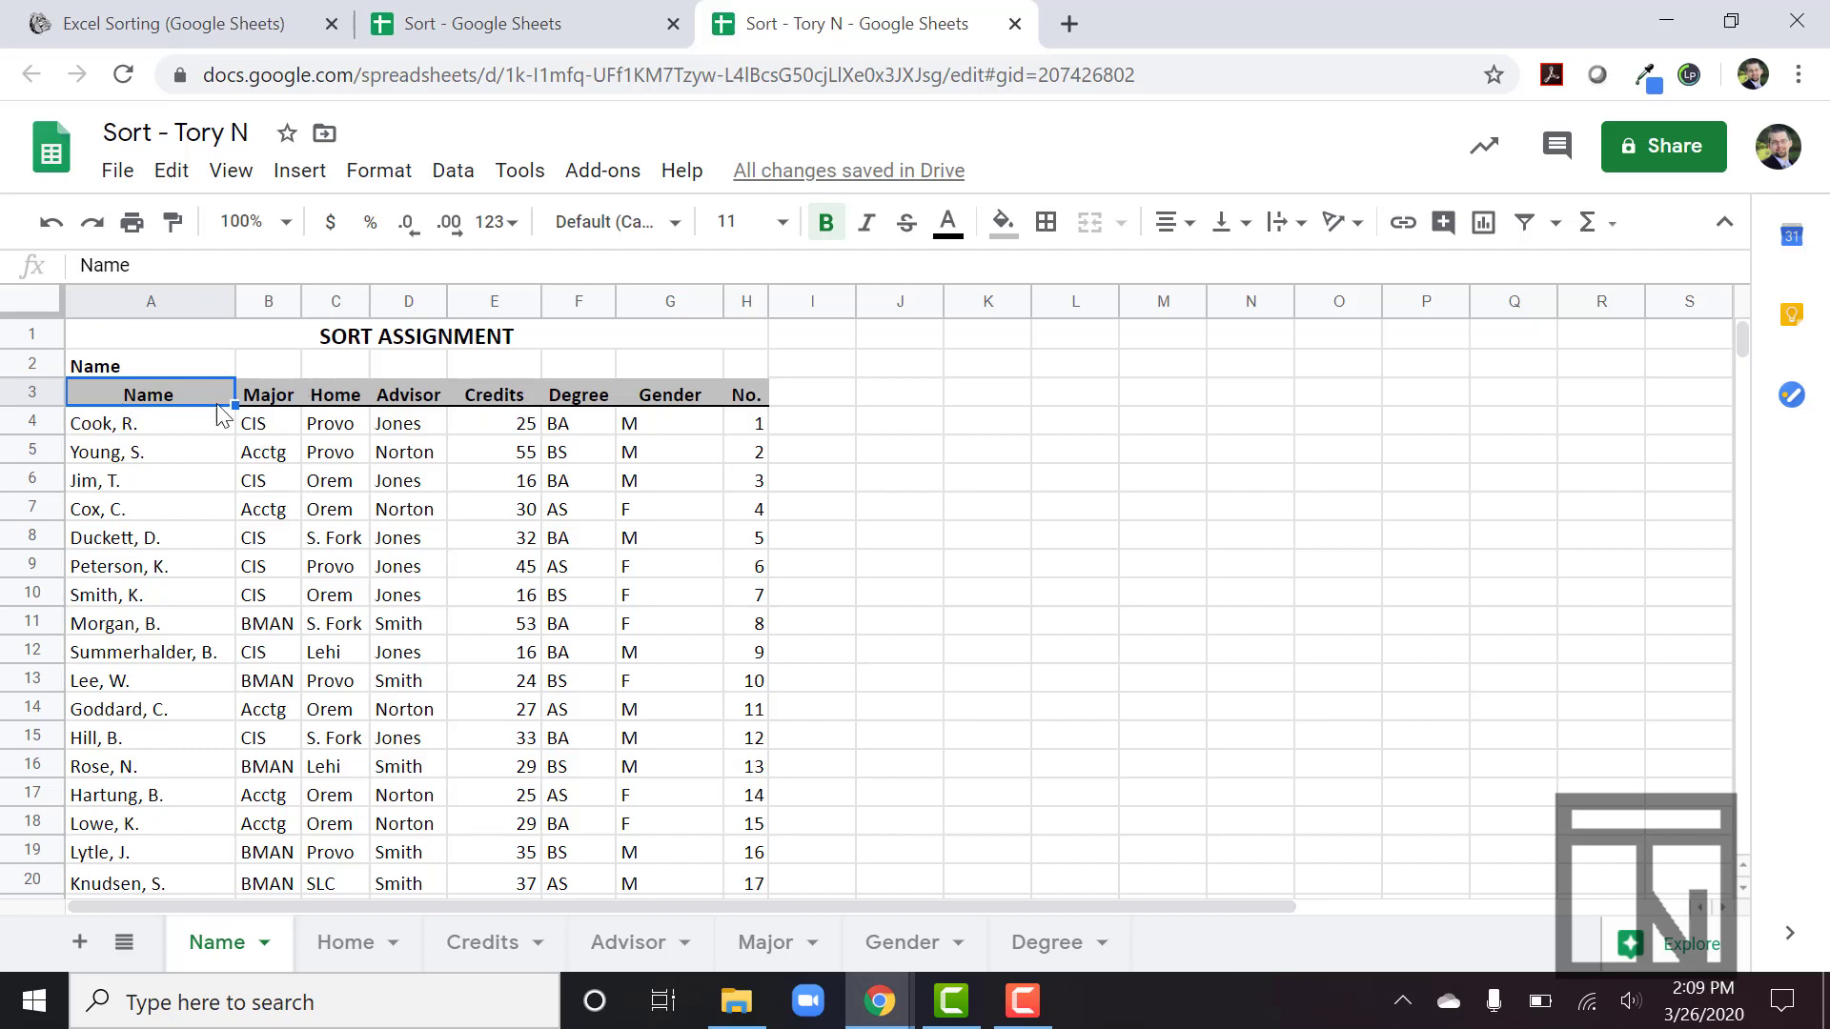
right_click(186, 412)
left_click(152, 393)
mouse_move(149, 393)
left_mouse_down()
mouse_move(529, 409)
mouse_move(742, 392)
mouse_move(740, 953)
mouse_move(724, 796)
mouse_move(753, 799)
left_mouse_up()
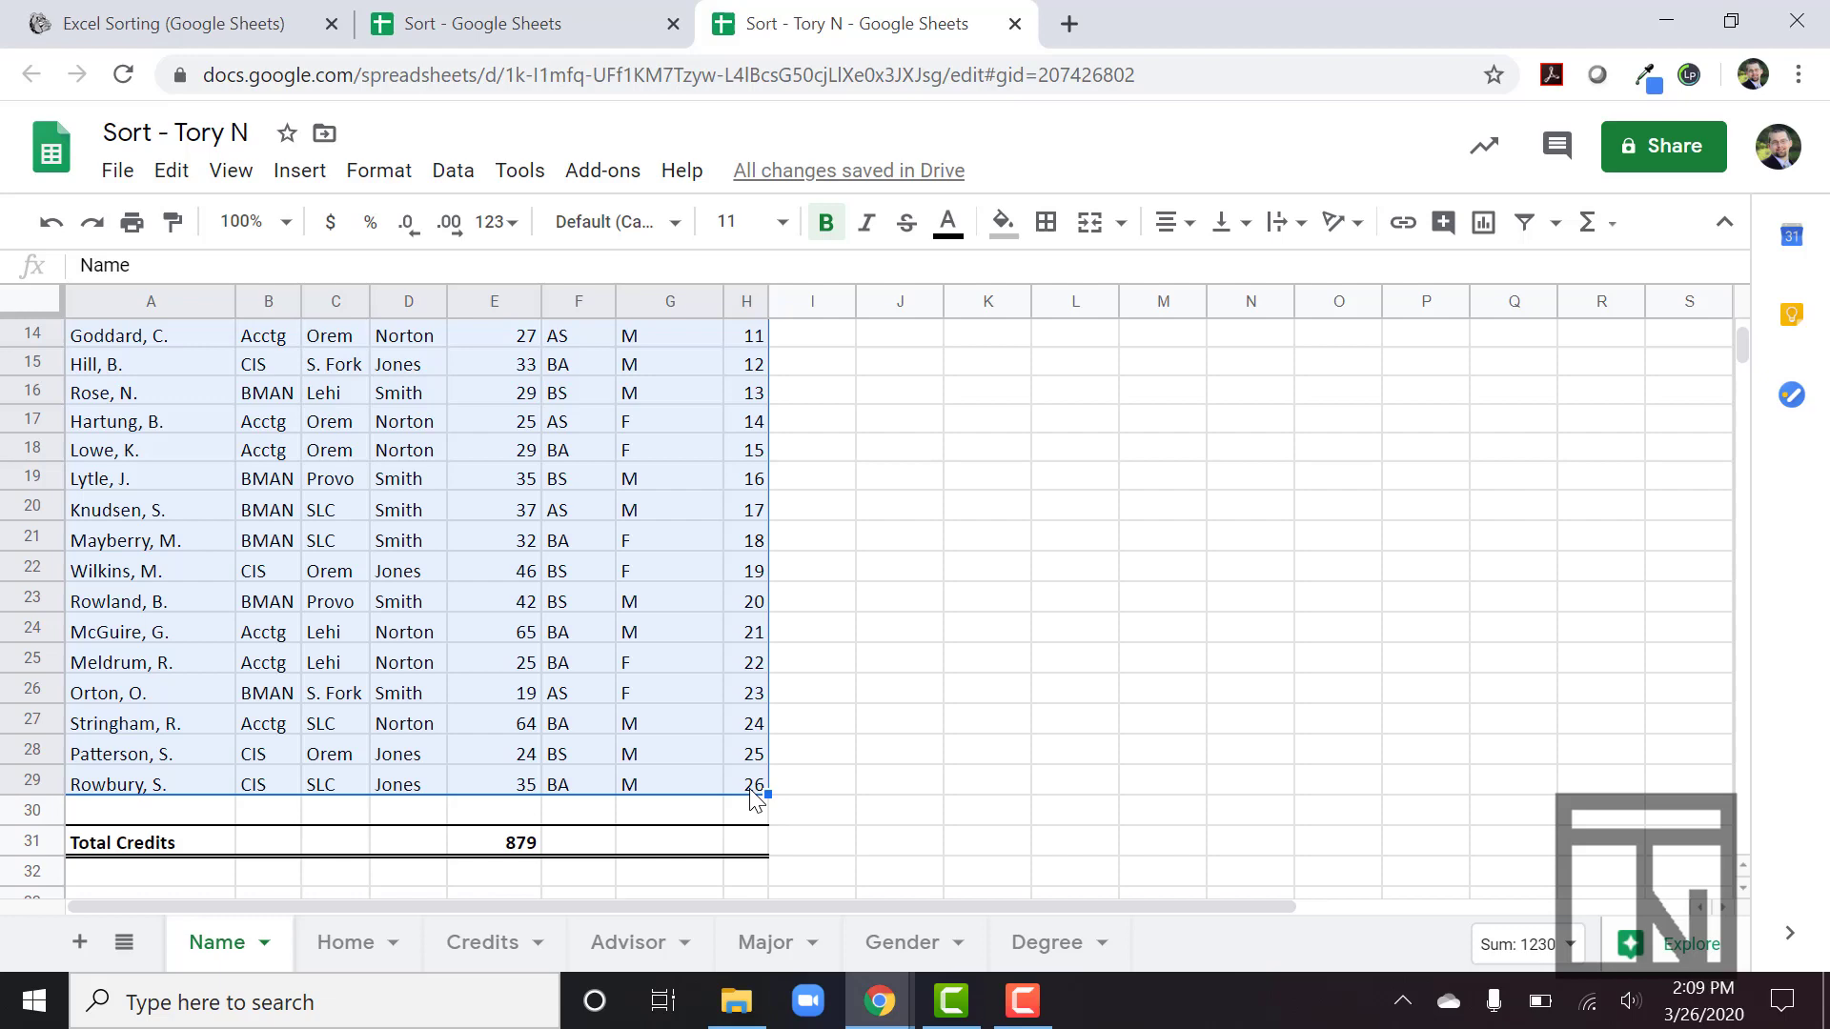
scroll(753, 799, "up", 5)
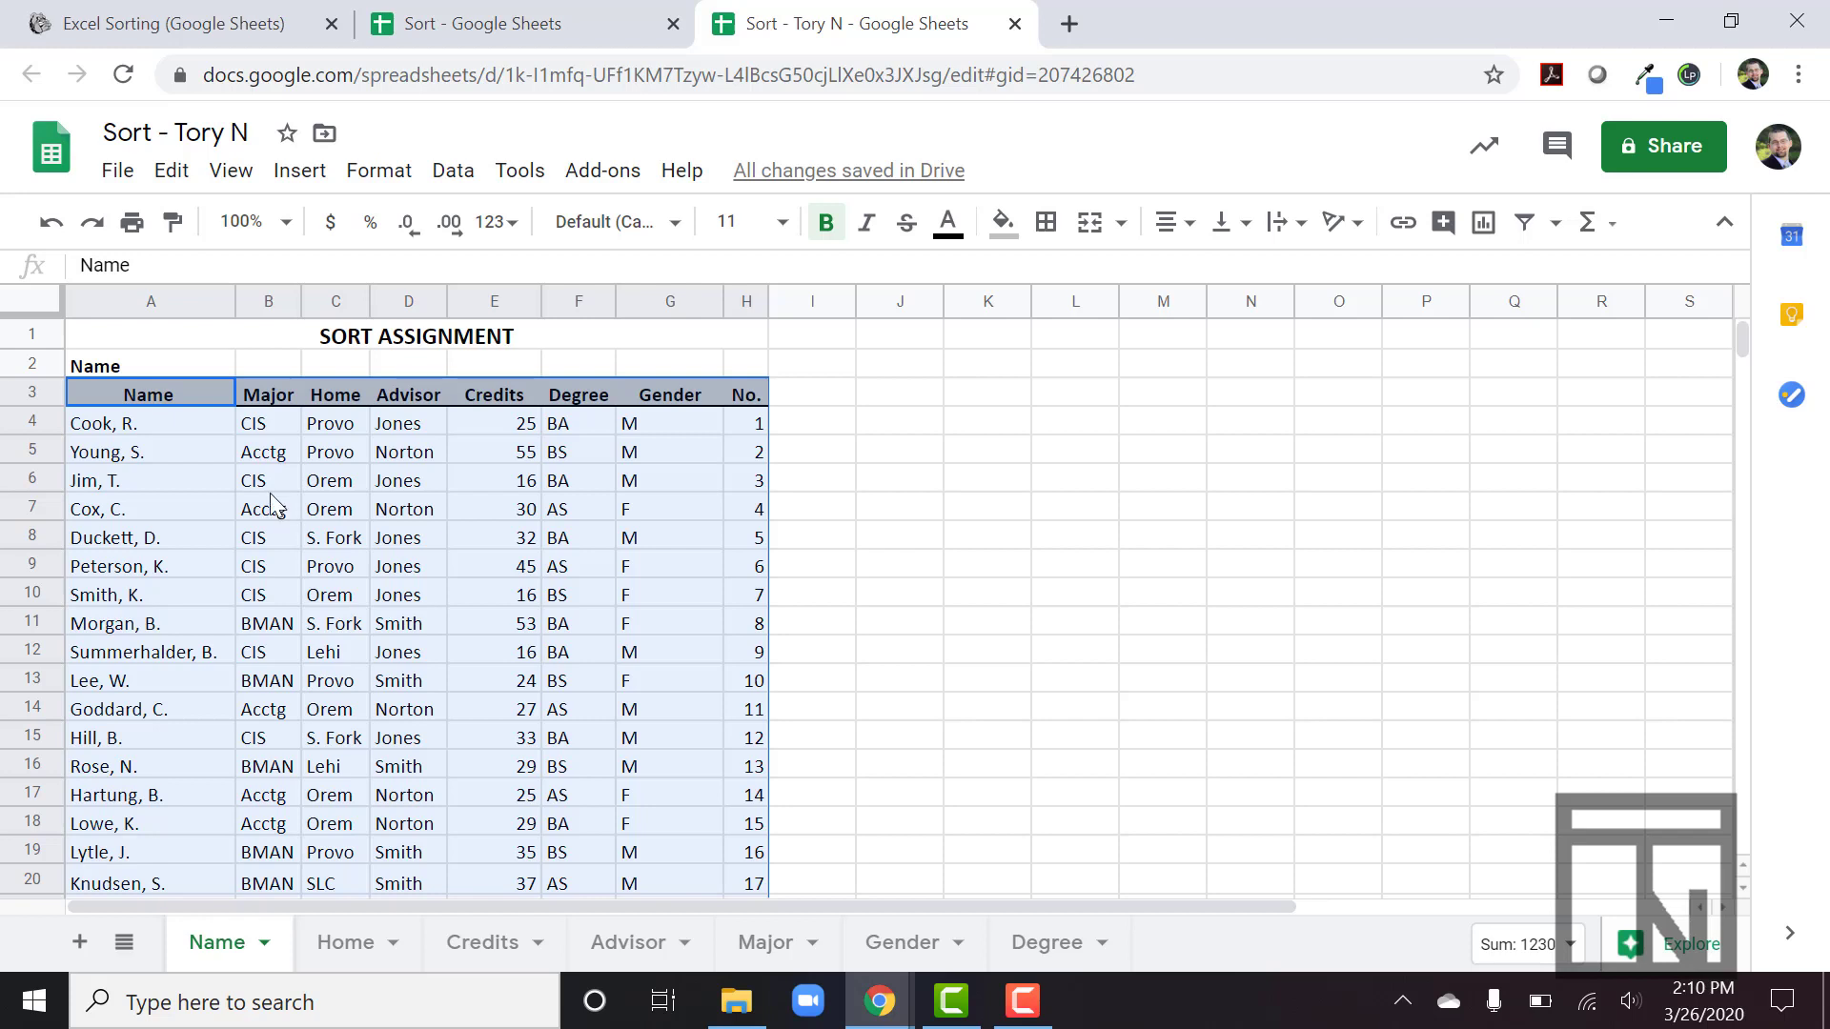
Start a Sort range on the selected table and specify that the data has a header row.
left_click(470, 179)
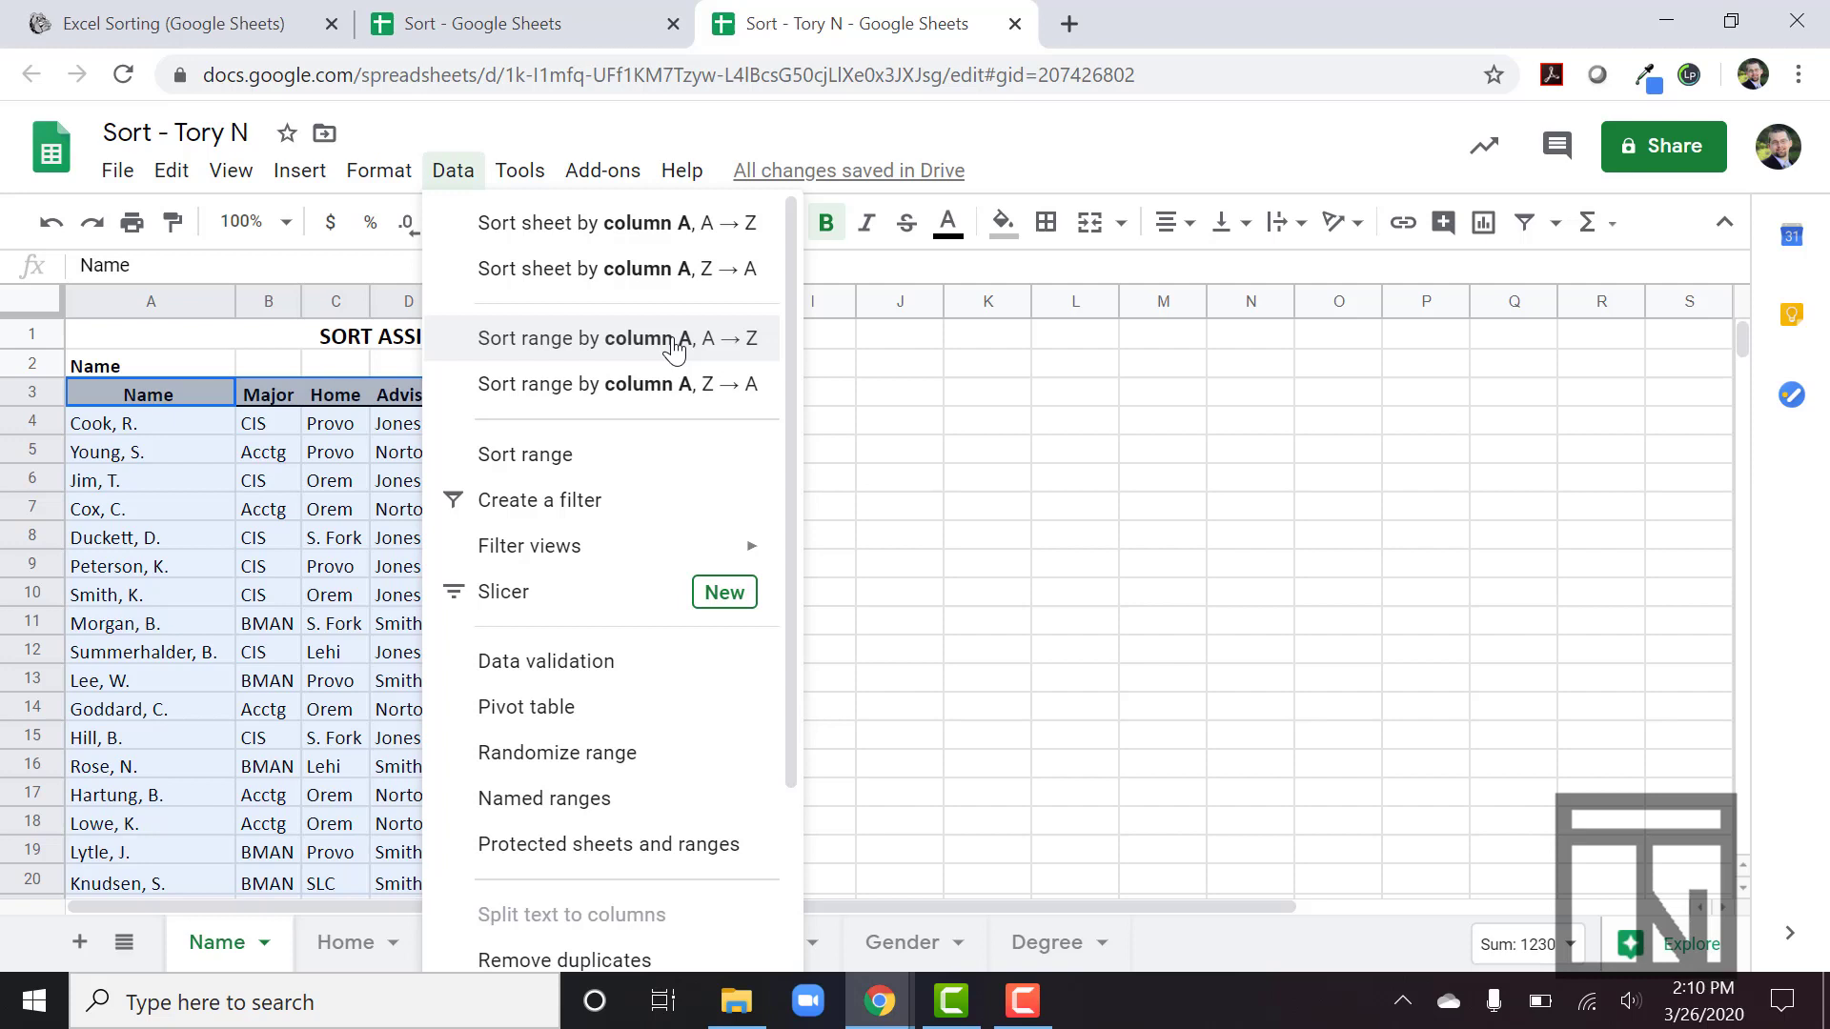
left_click(521, 456)
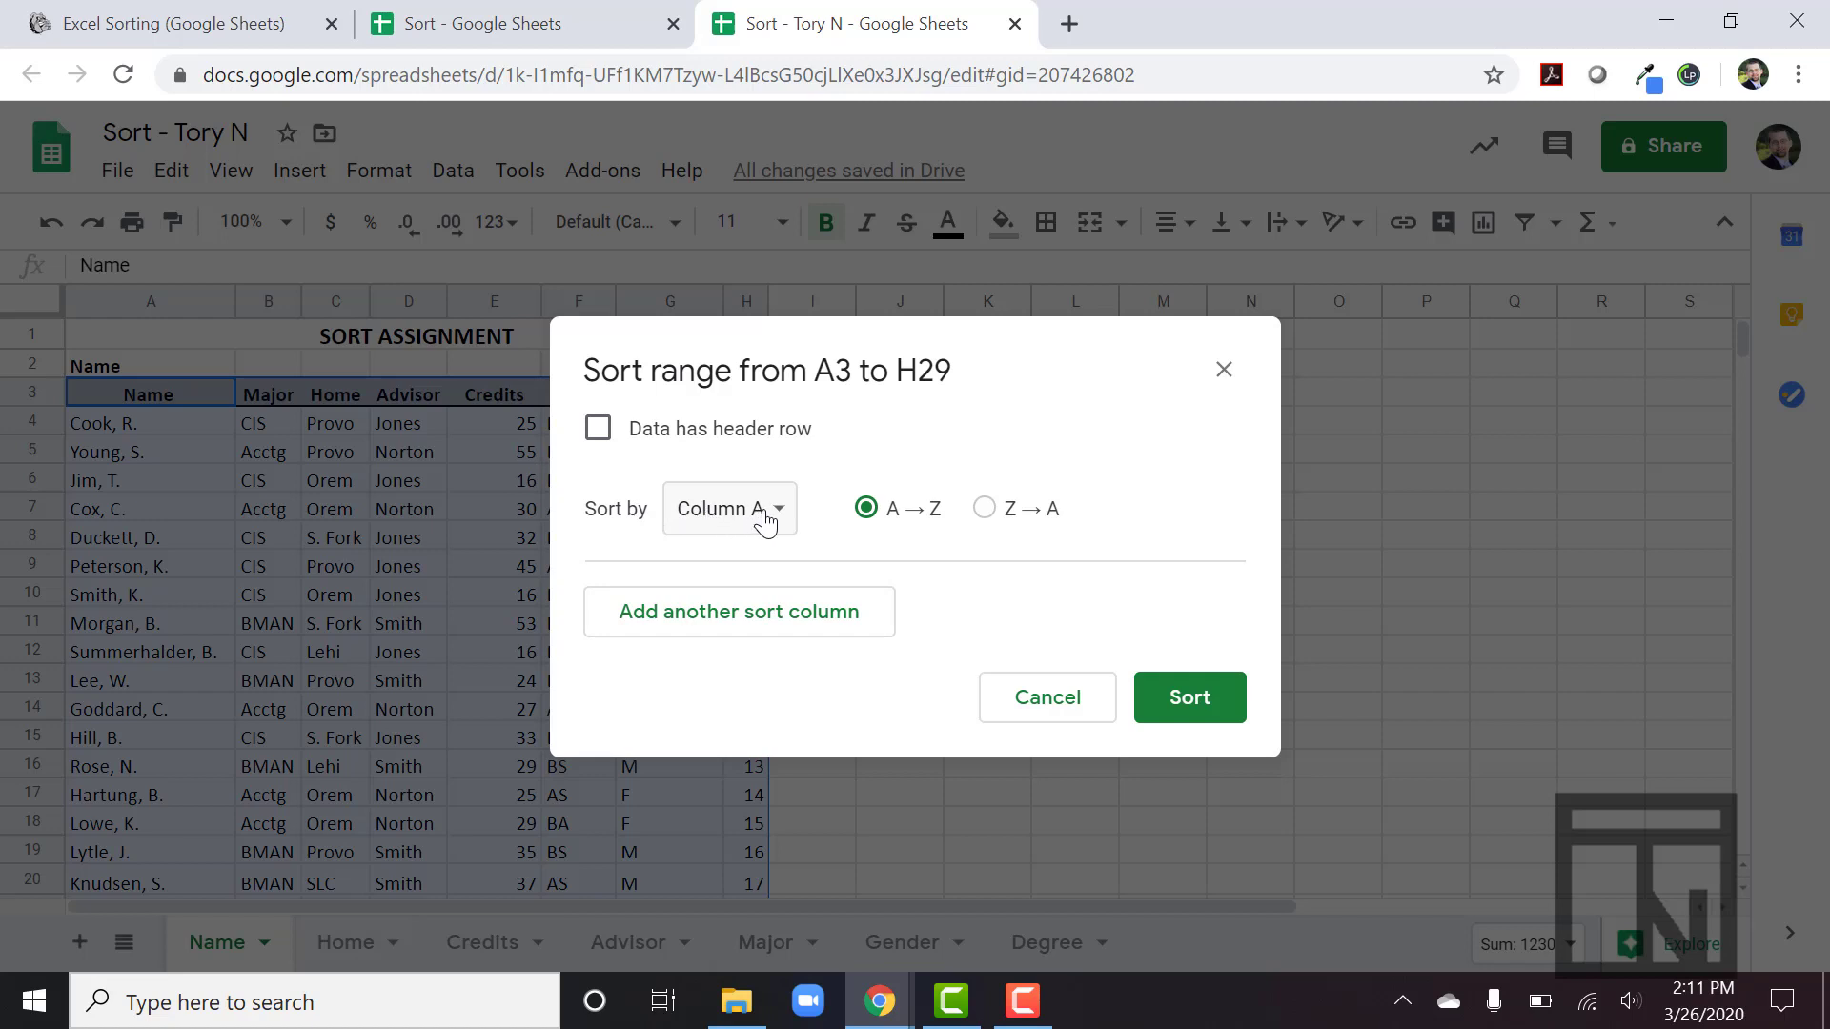
left_click(599, 431)
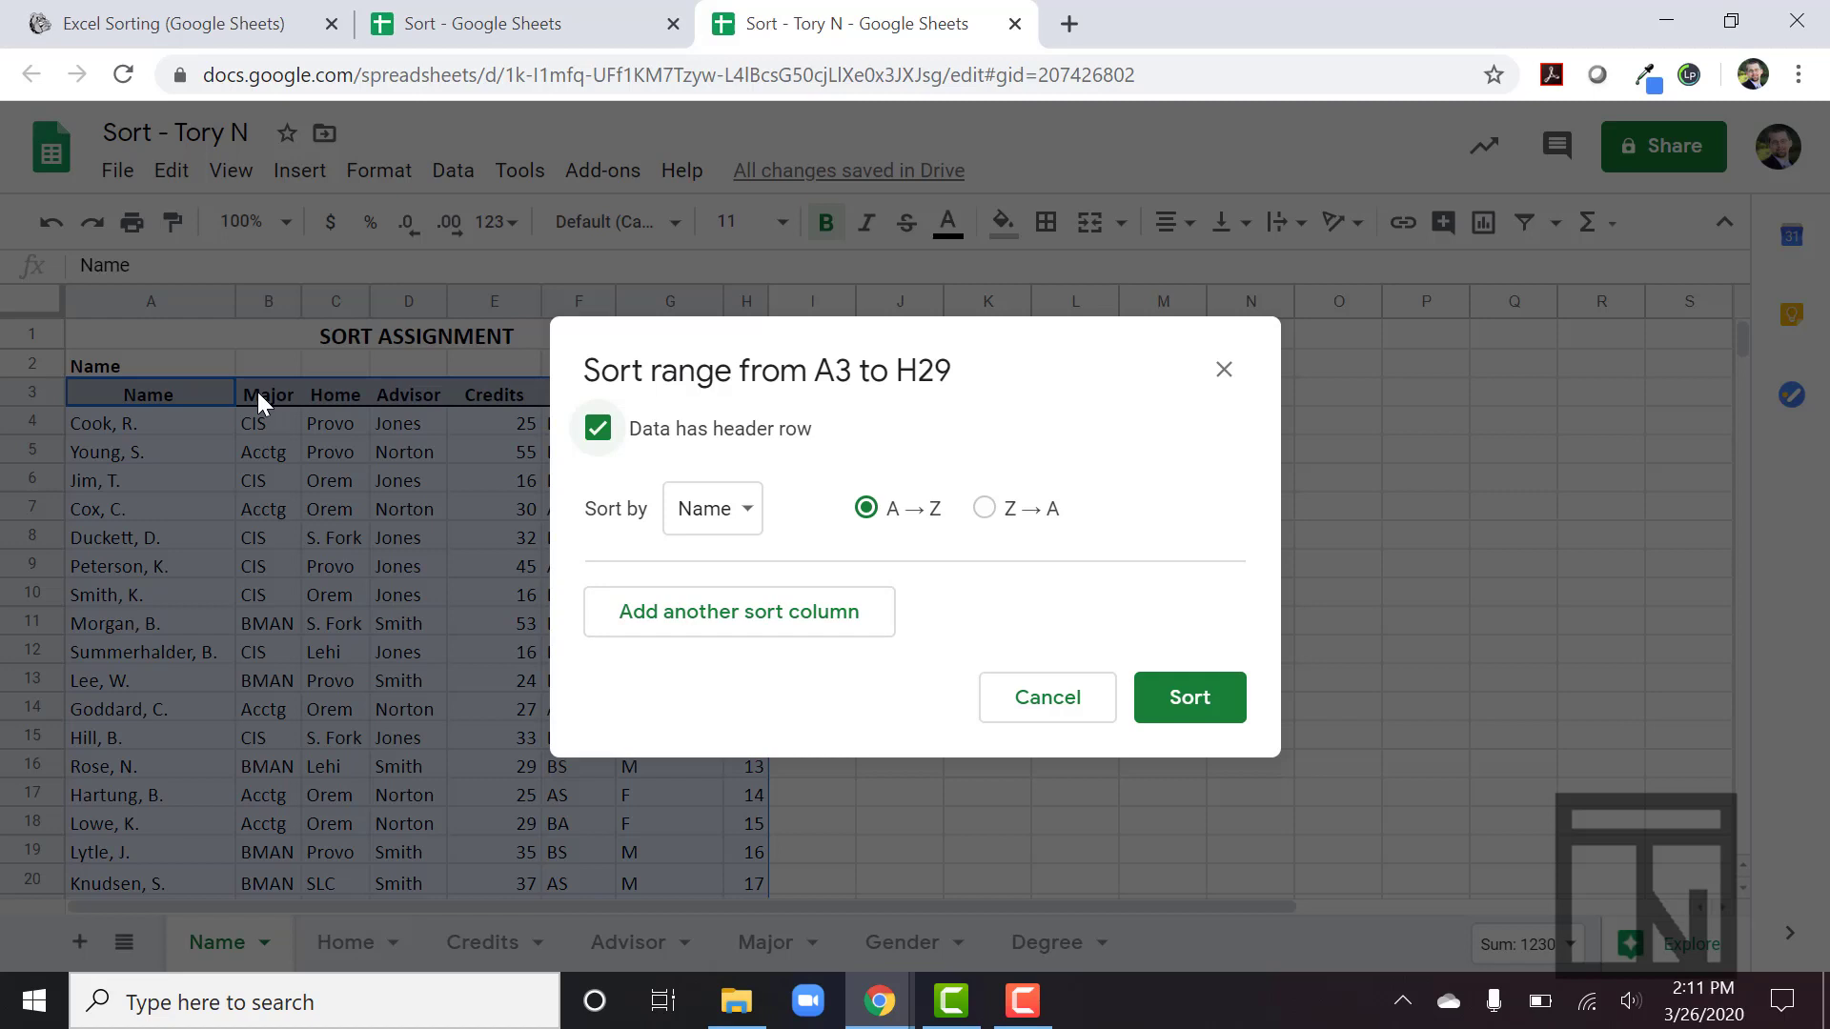
left_click(713, 510)
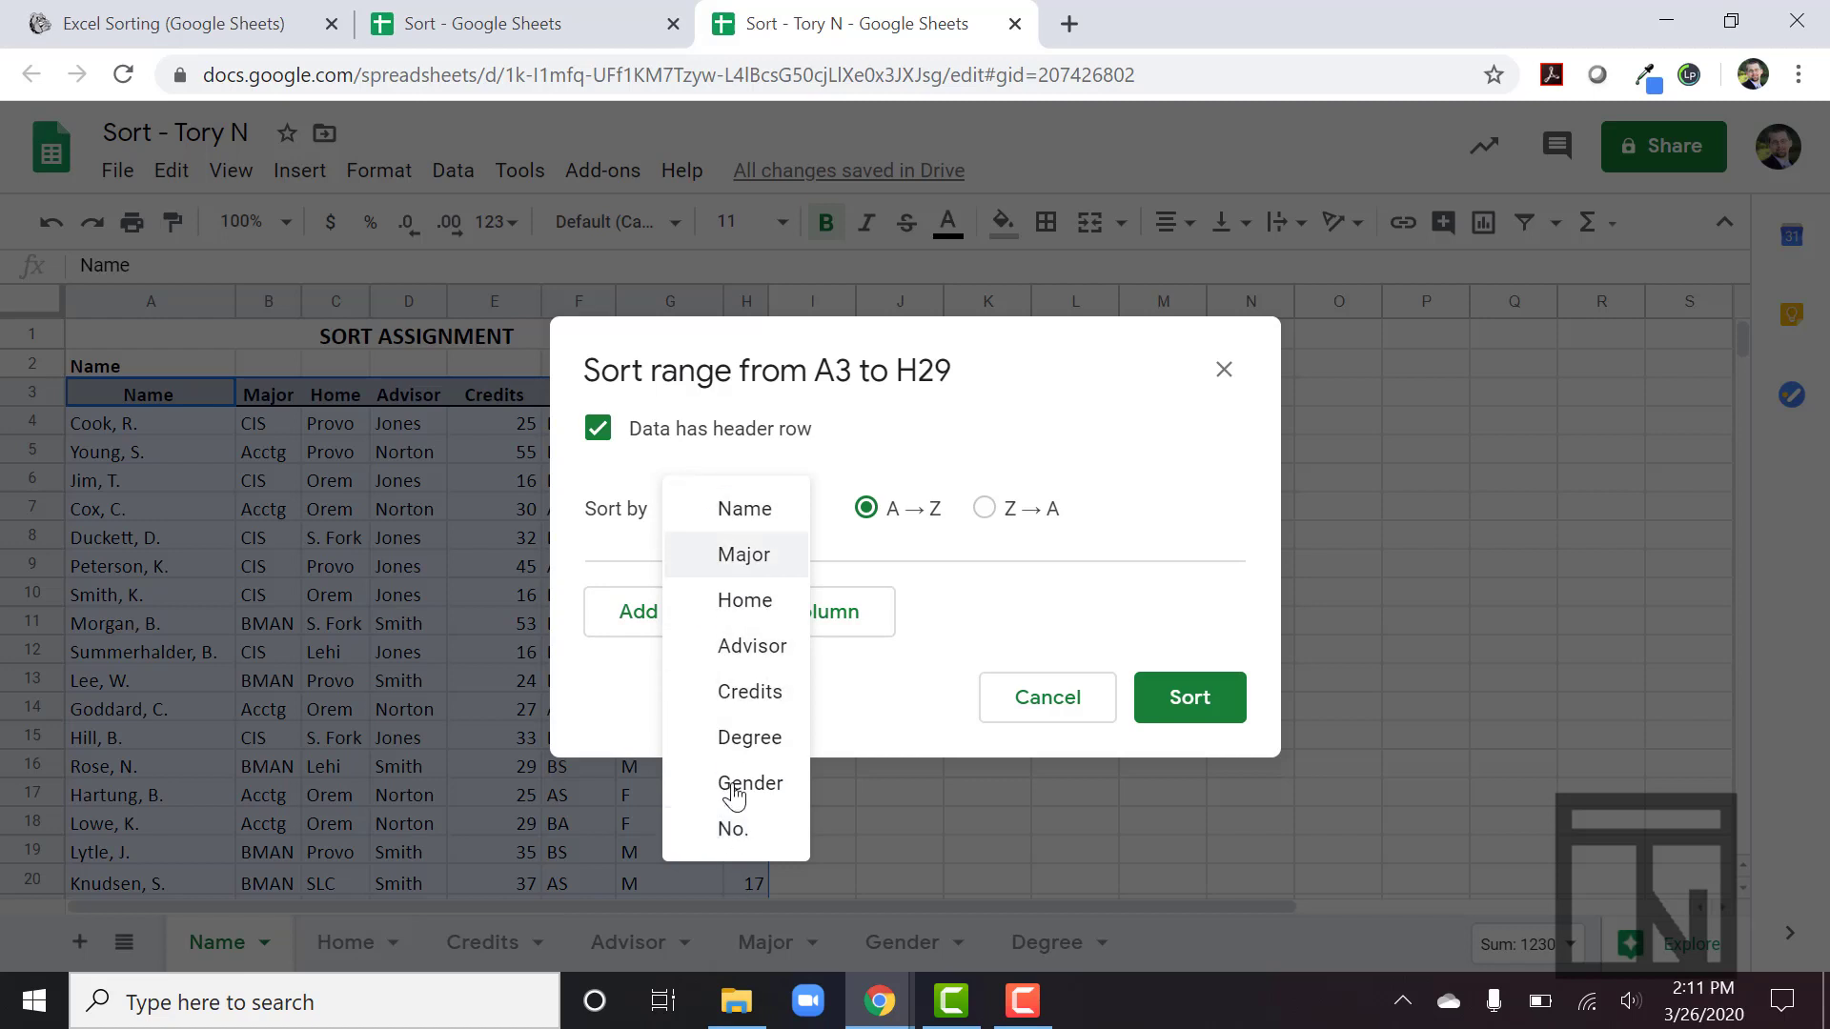
left_click(690, 446)
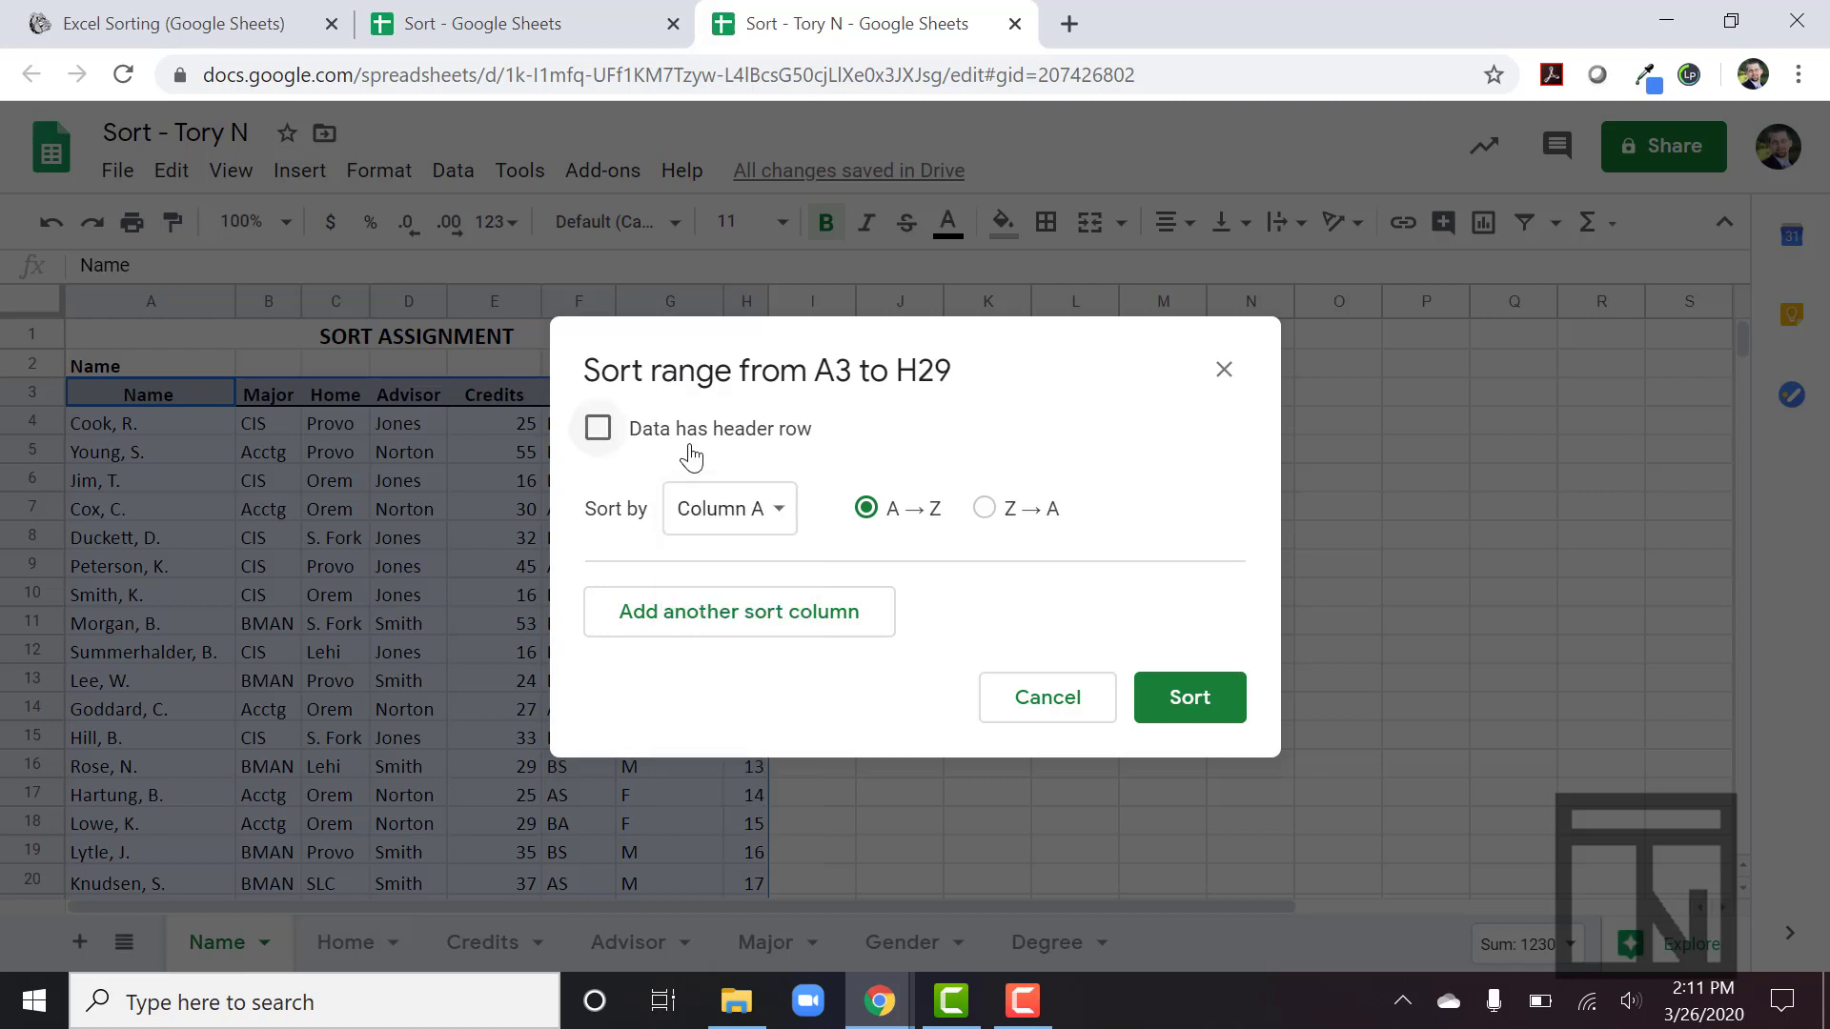
left_click(688, 446)
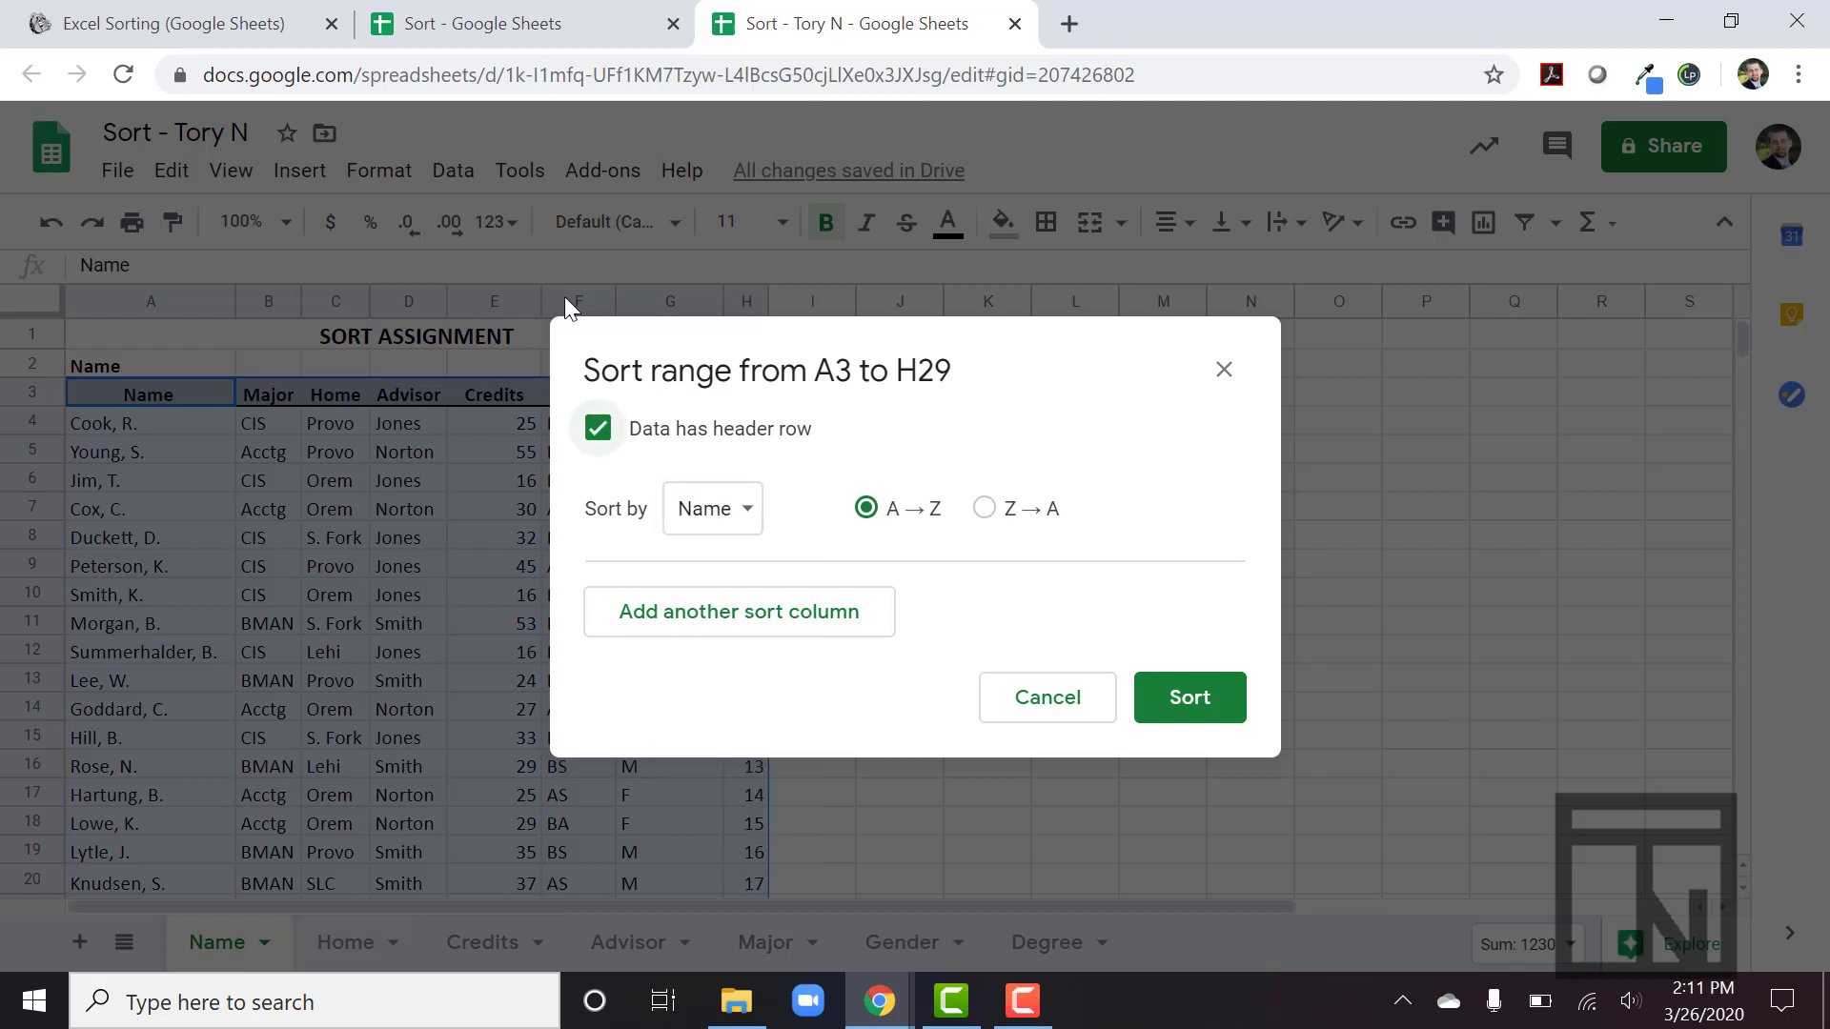
Switch to the Excel Sorting assignment page and review the default sort order and the sort instructions for each sheet.
left_click(248, 34)
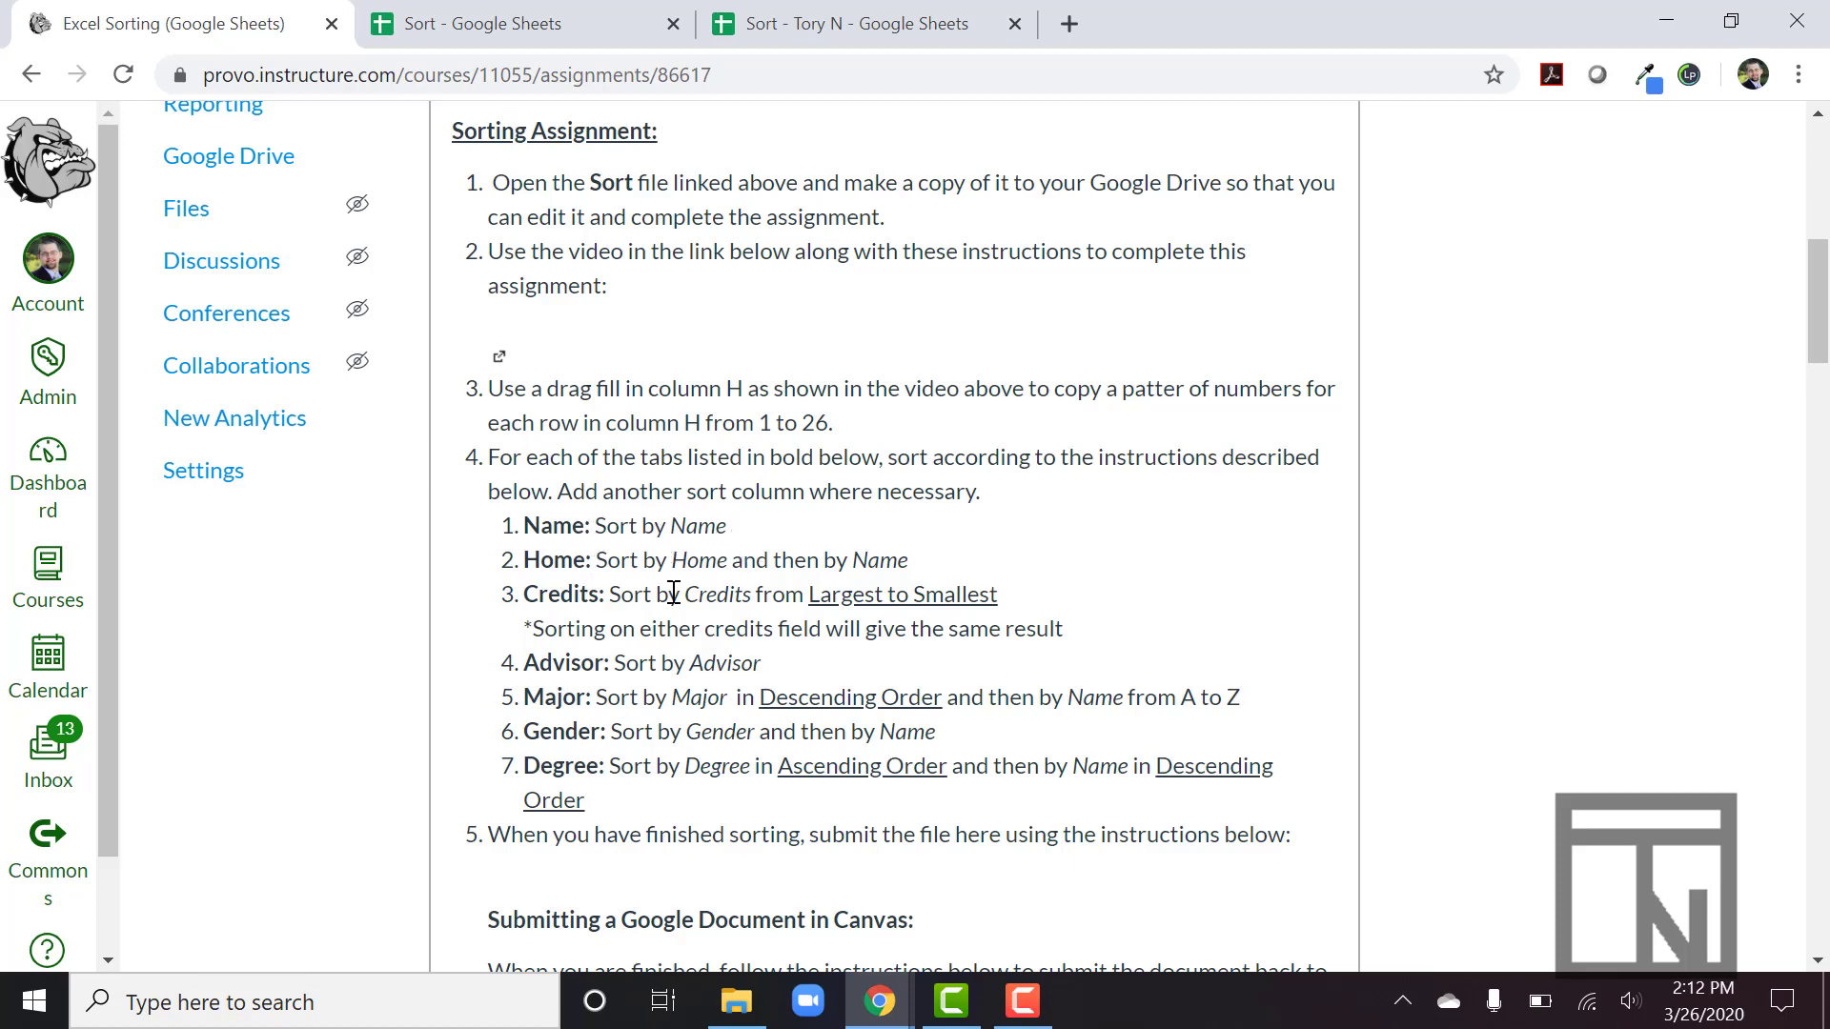
scroll(673, 592, "down", 1)
scroll(673, 593, "up", 5)
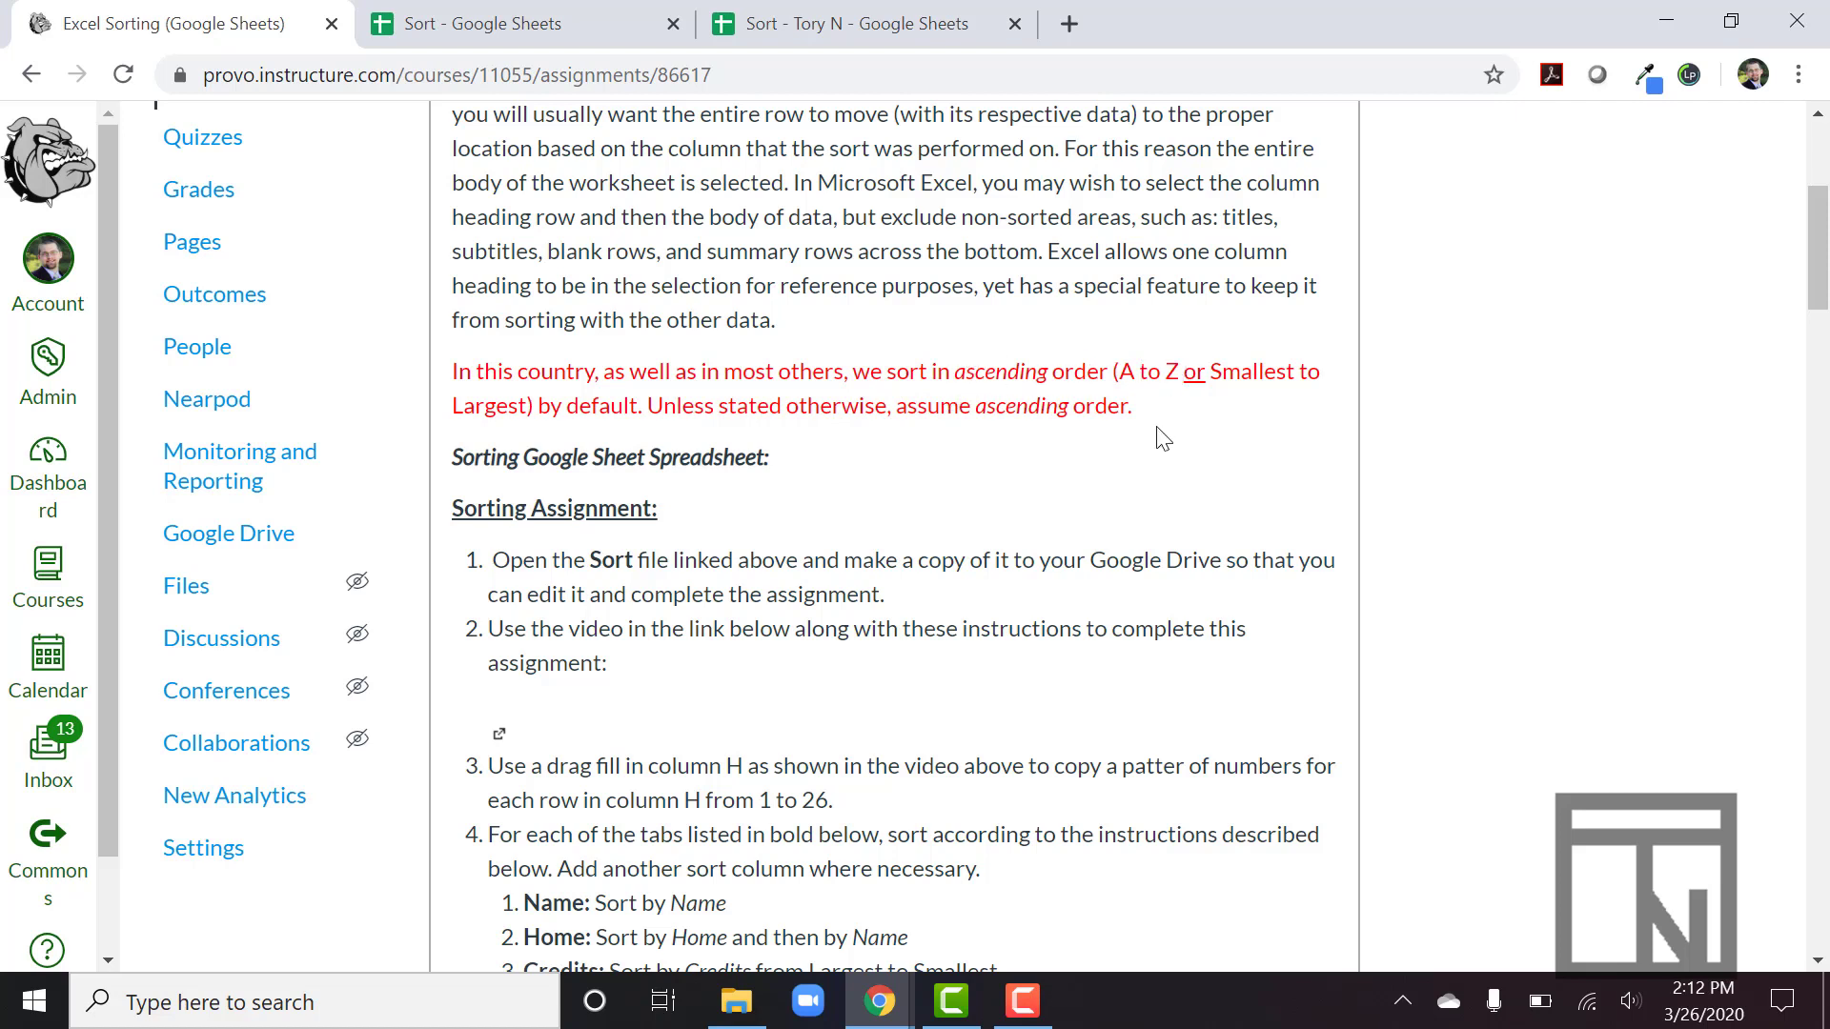
scroll(1163, 438, "down", 2)
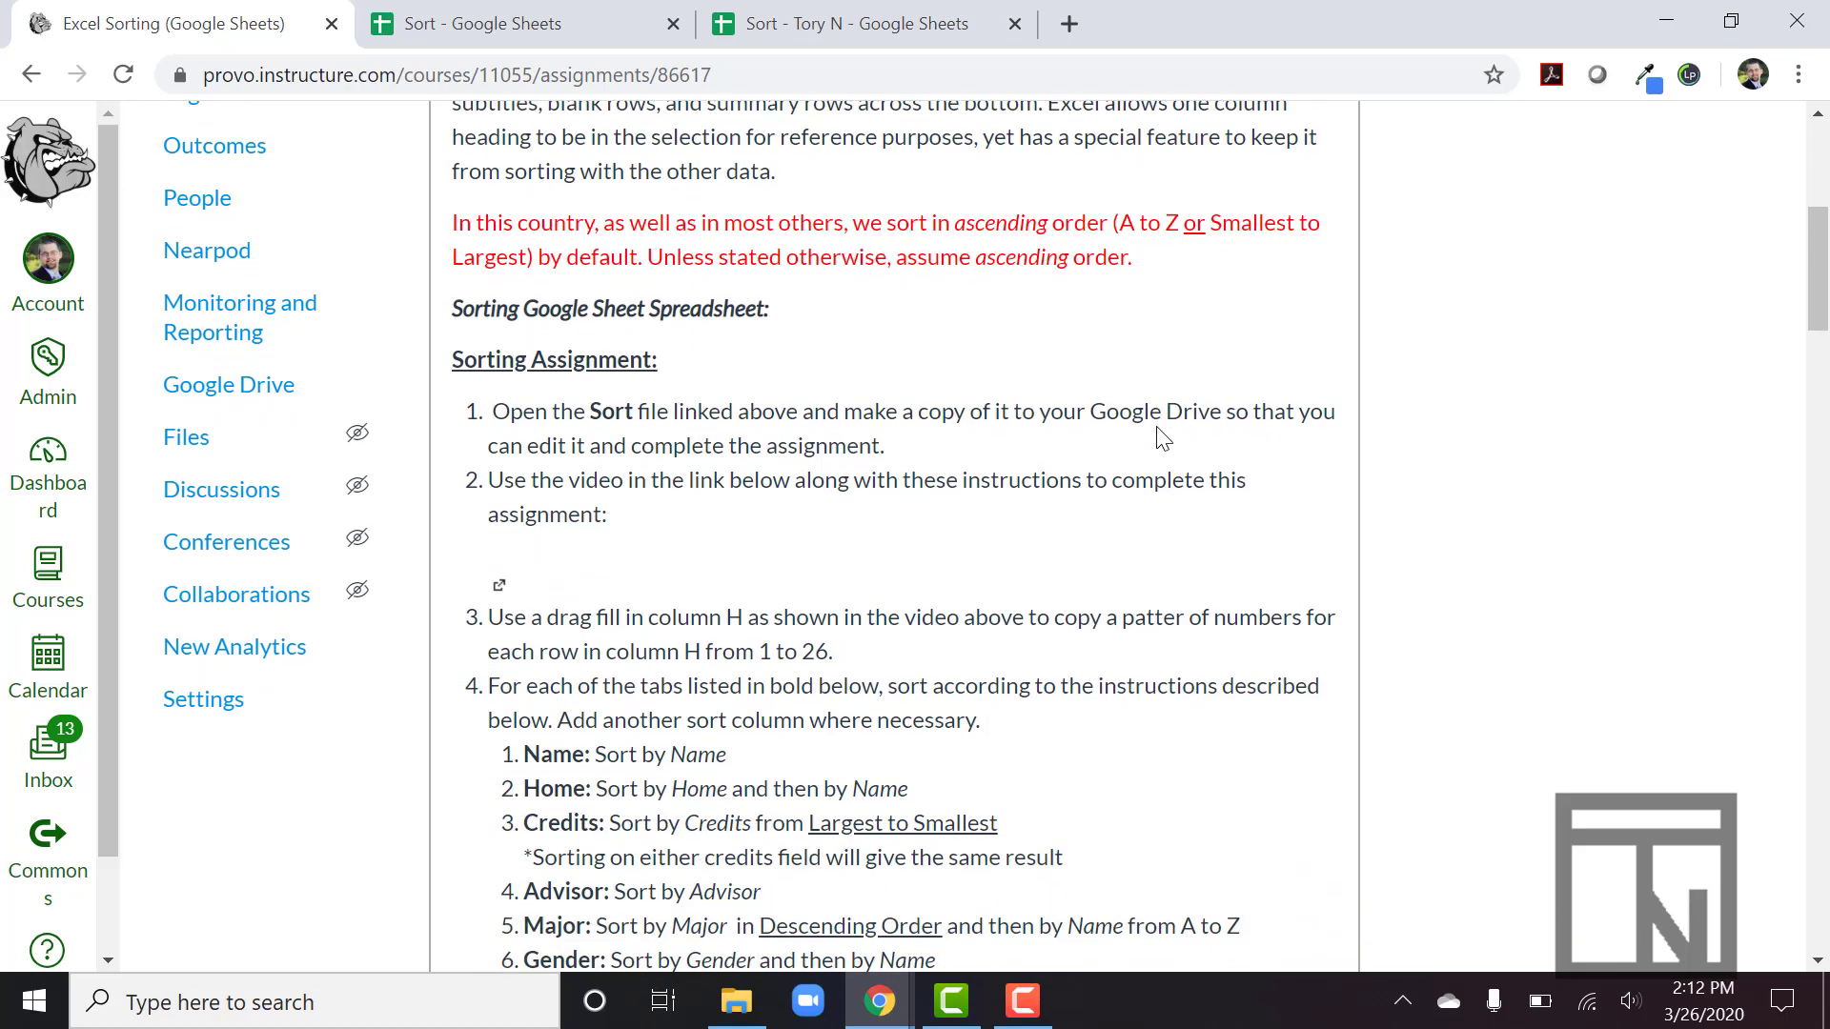
scroll(1162, 438, "down", 1)
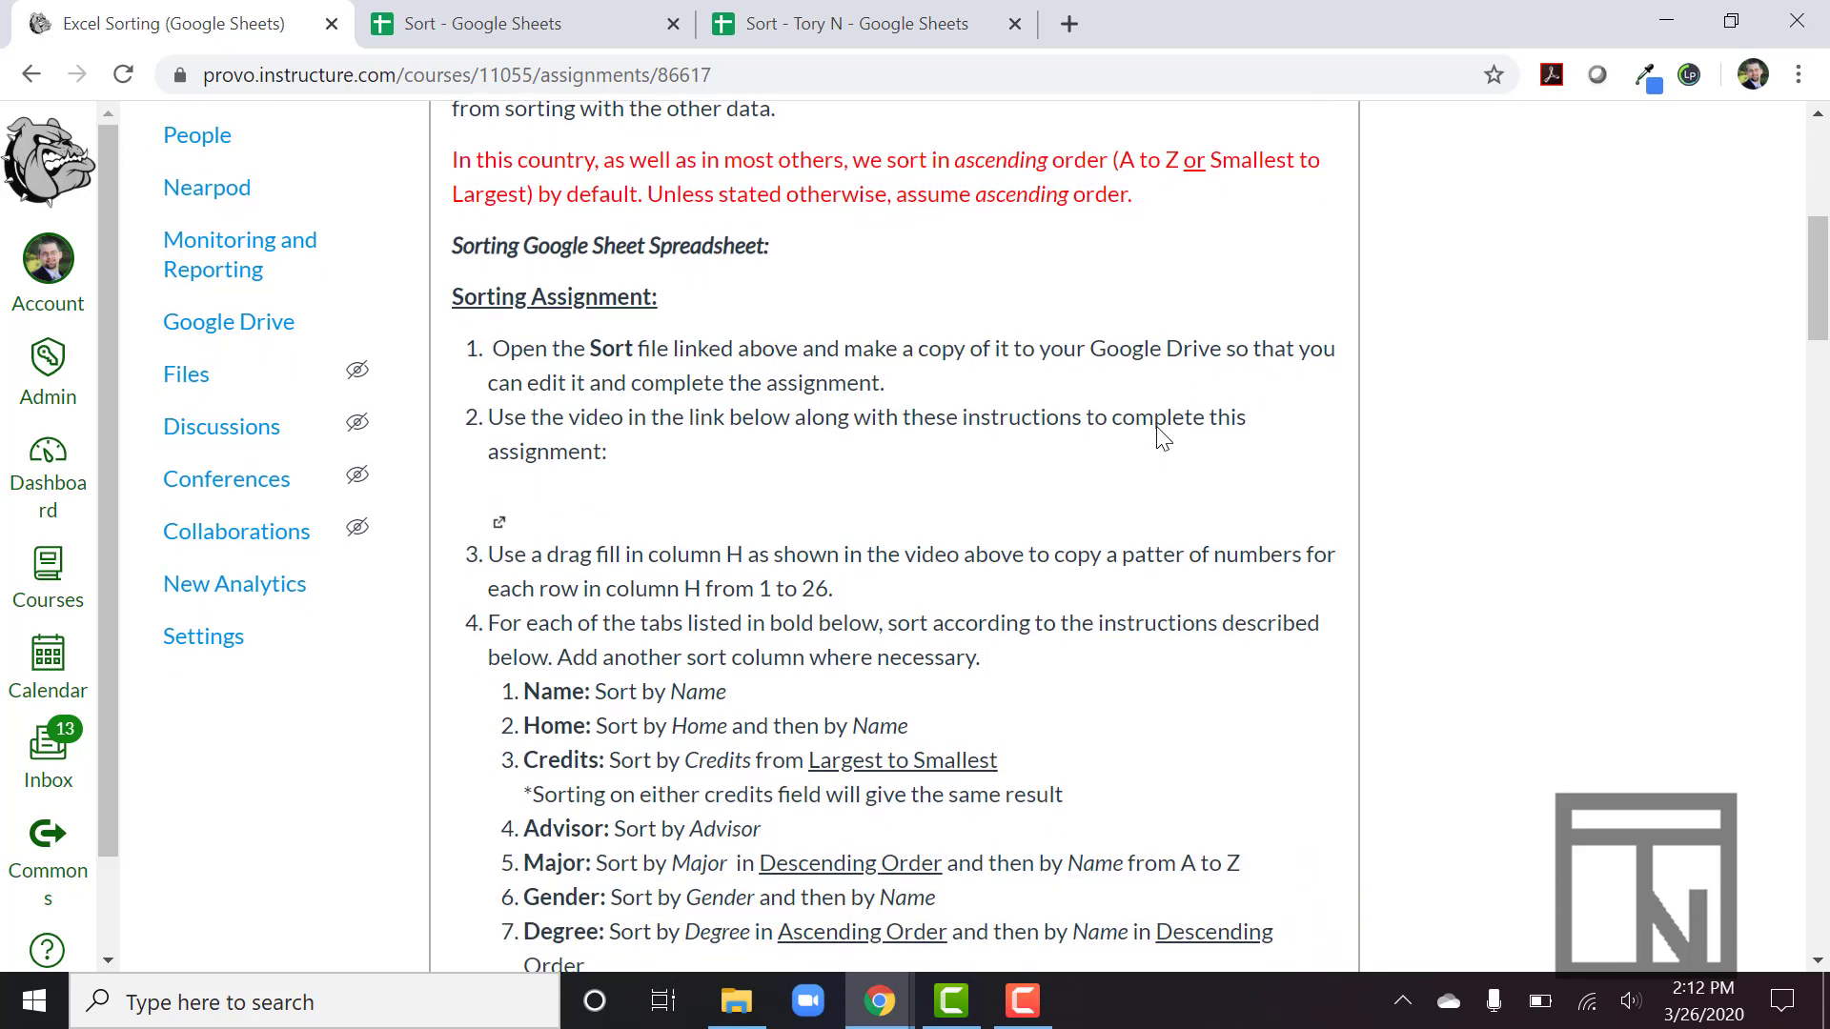
scroll(1162, 437, "up", 1)
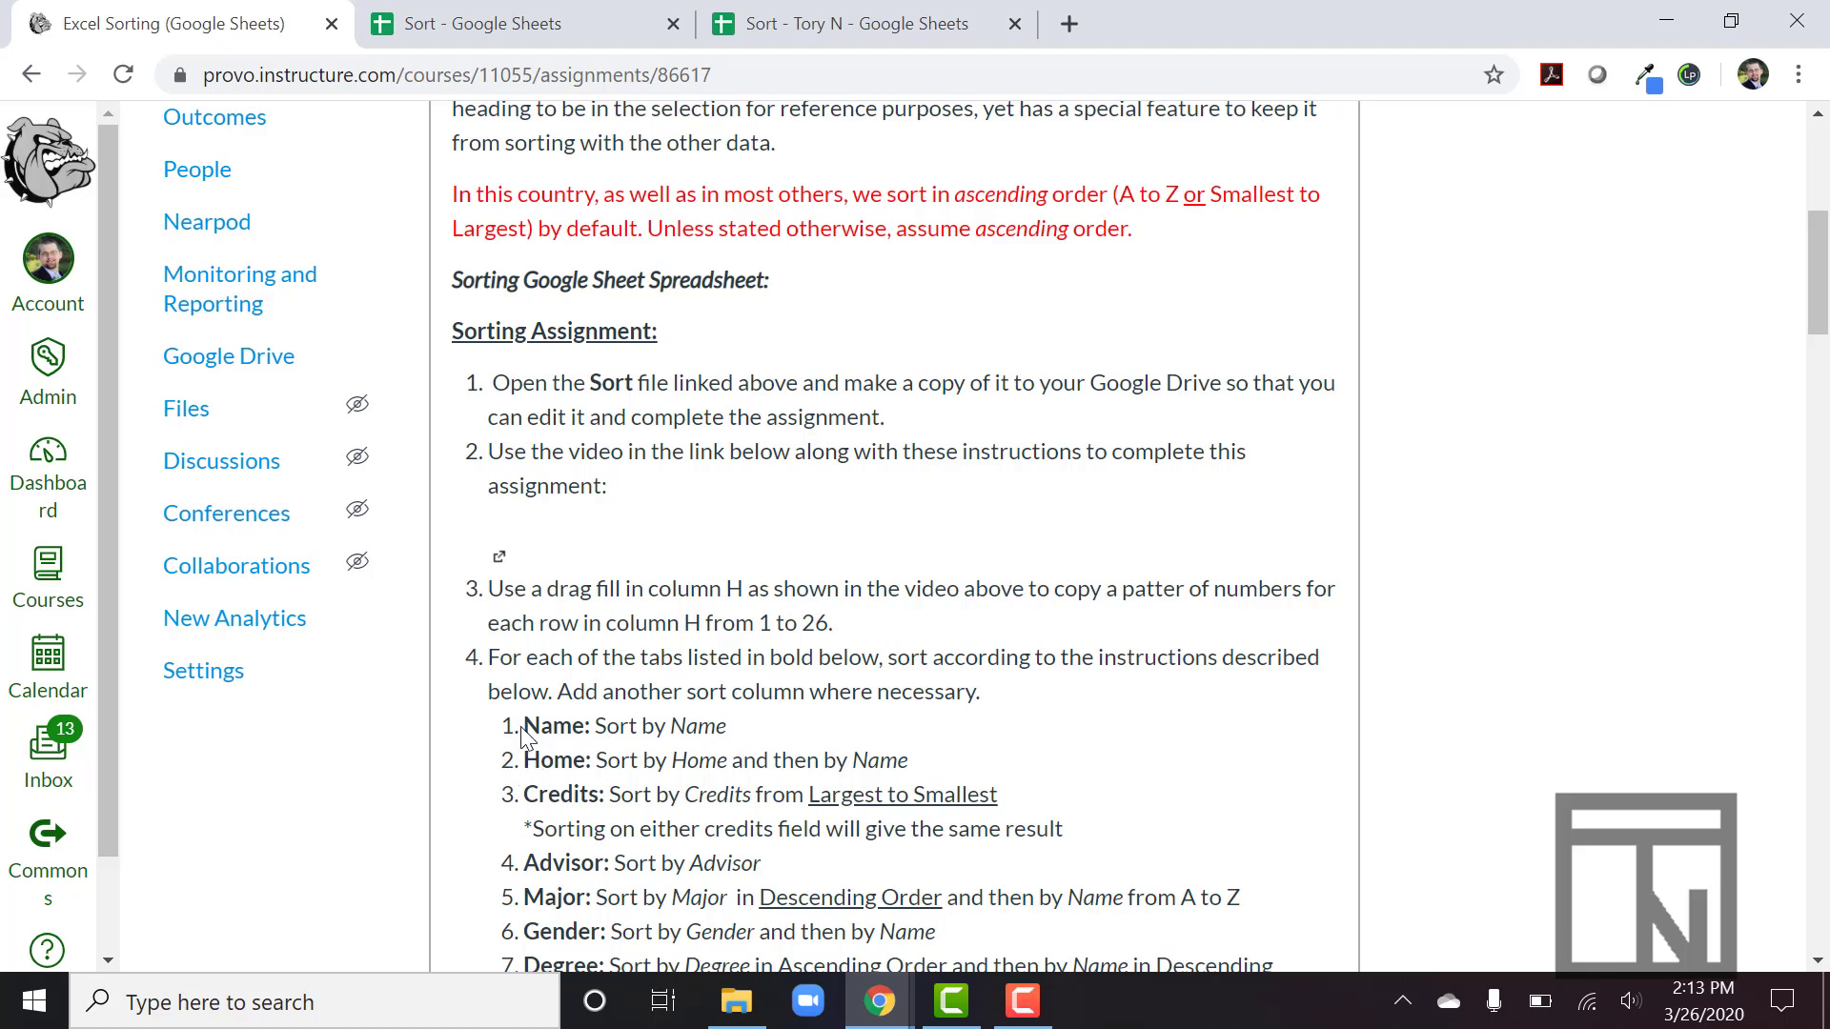
left_click_drag(527, 728, 736, 730)
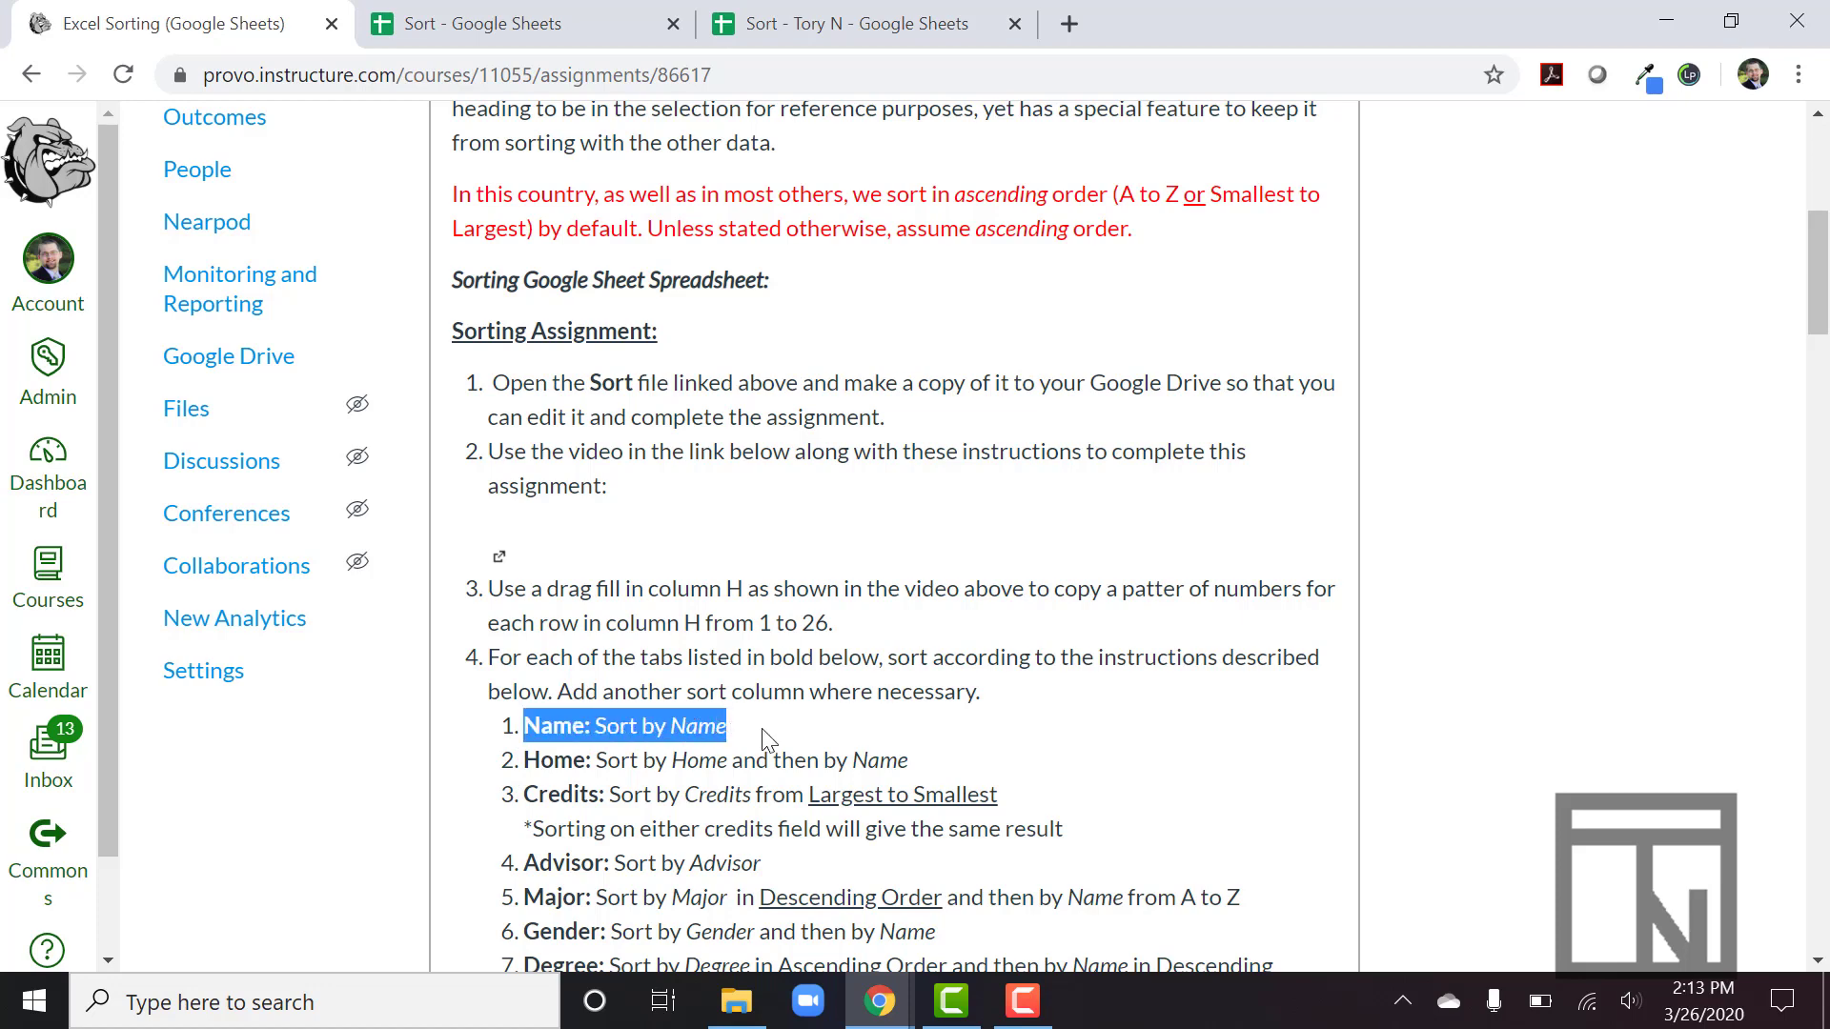
Return to the copied spreadsheet and sort the range by Name in A to Z order.
left_click(770, 31)
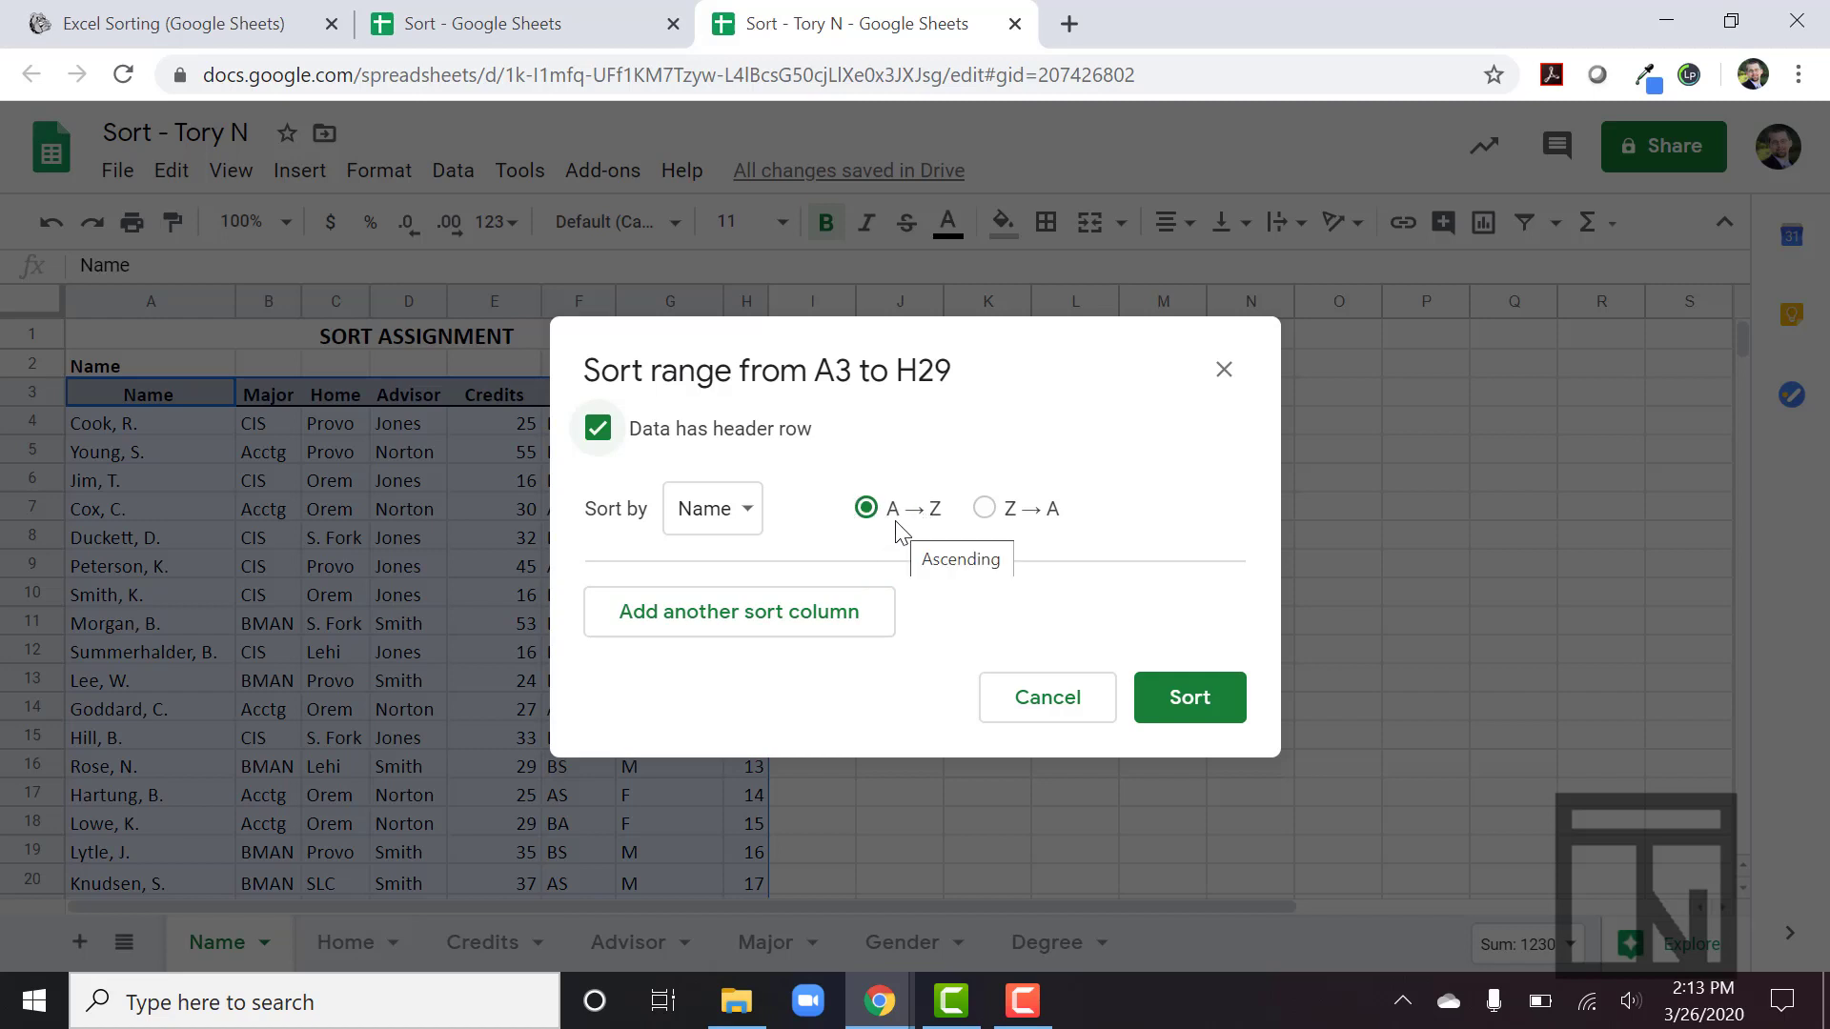
left_click(1186, 697)
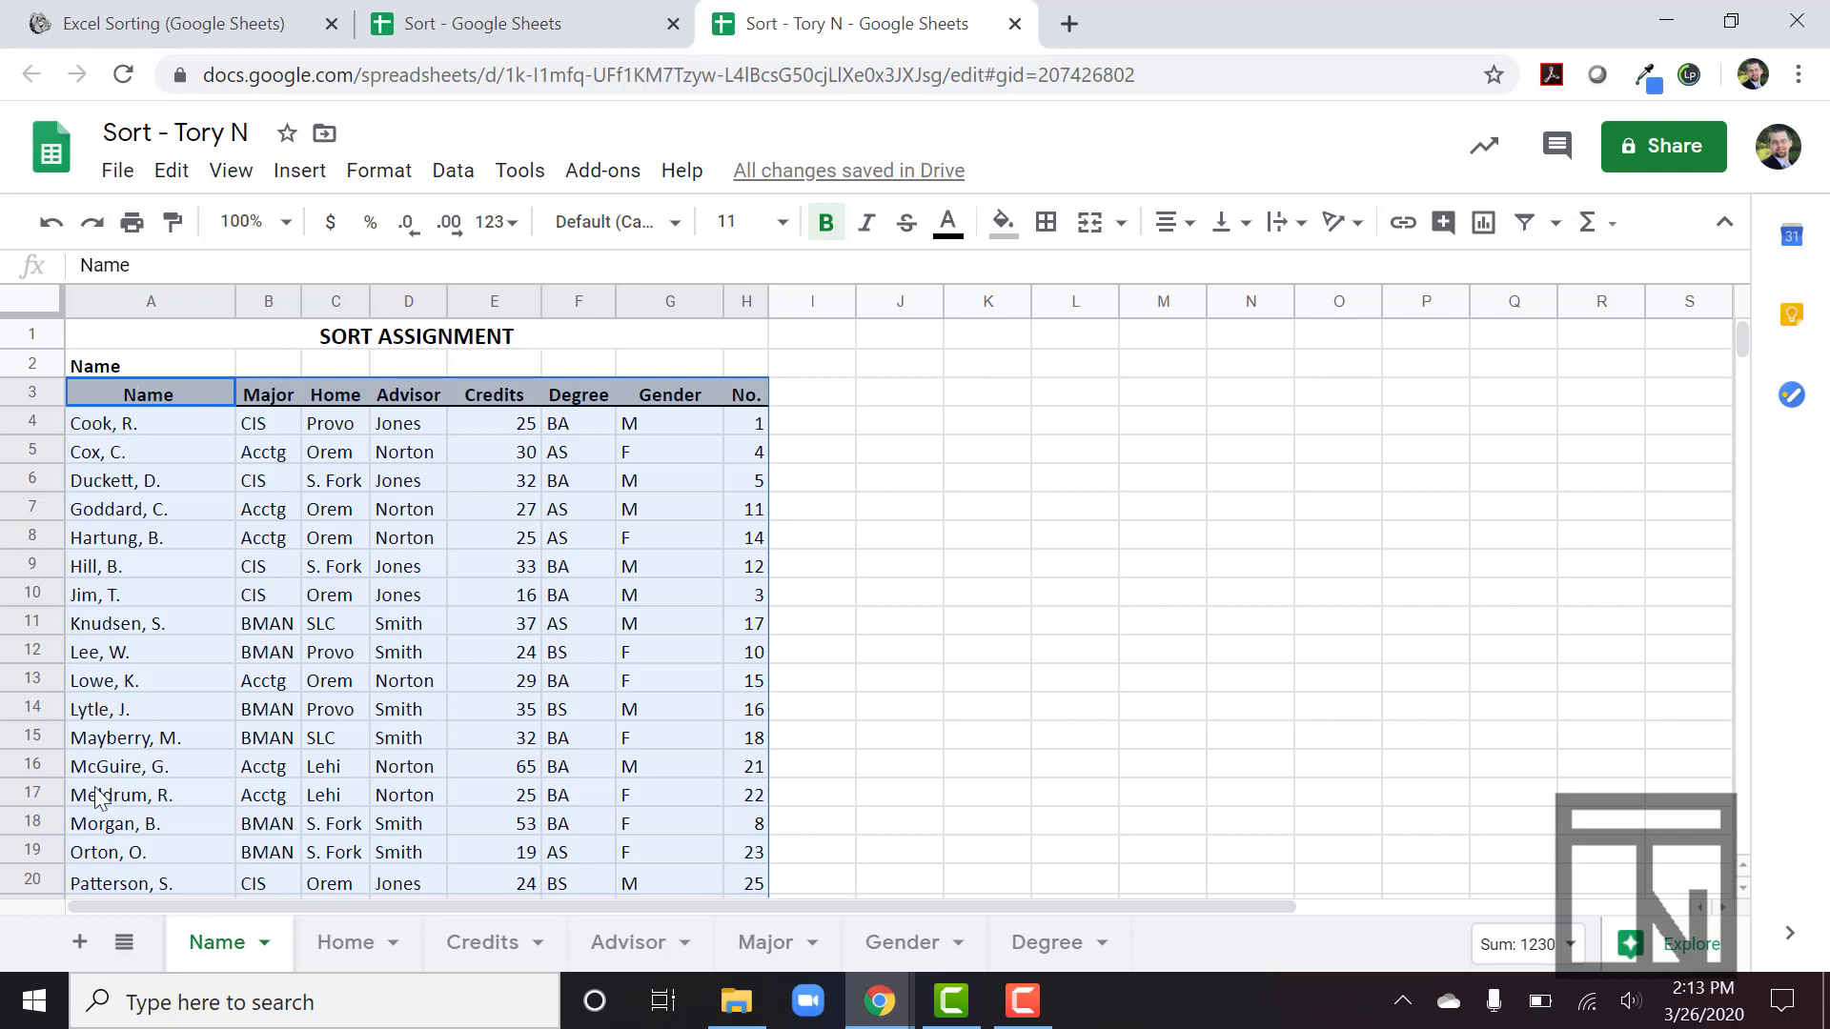
scroll(98, 798, "down", 4)
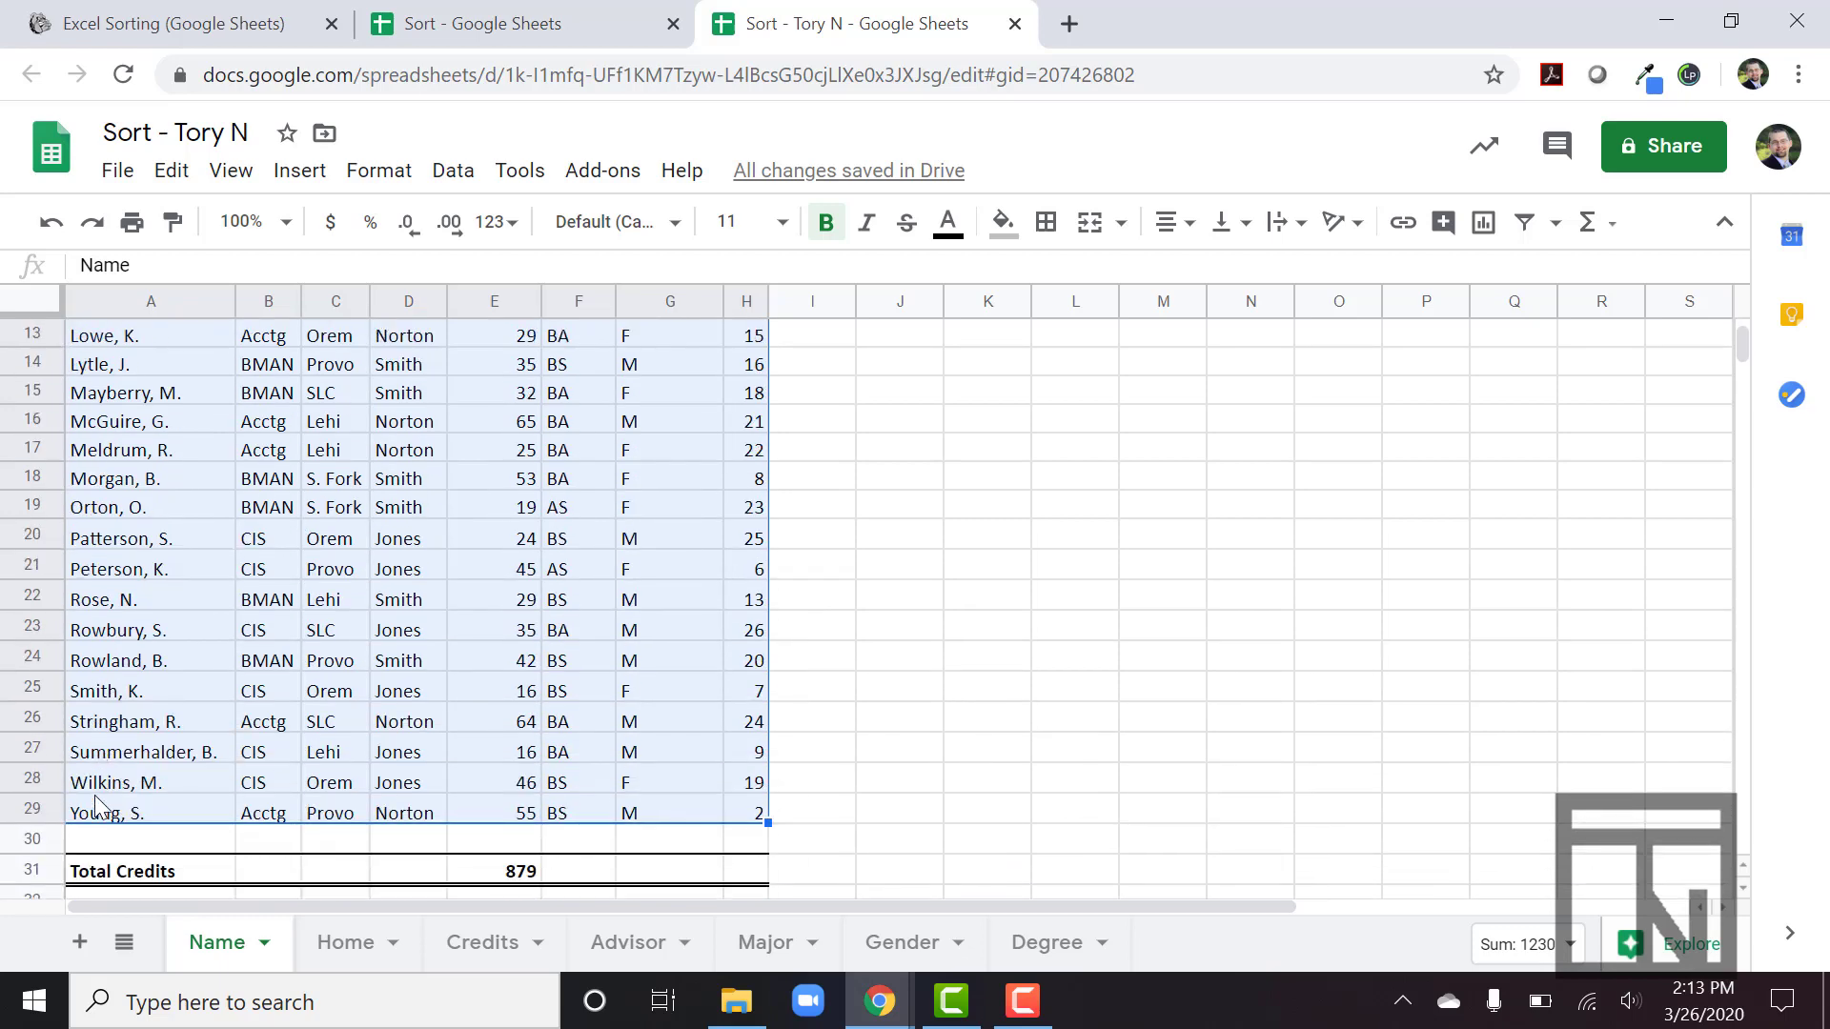
scroll(98, 808, "up", 4)
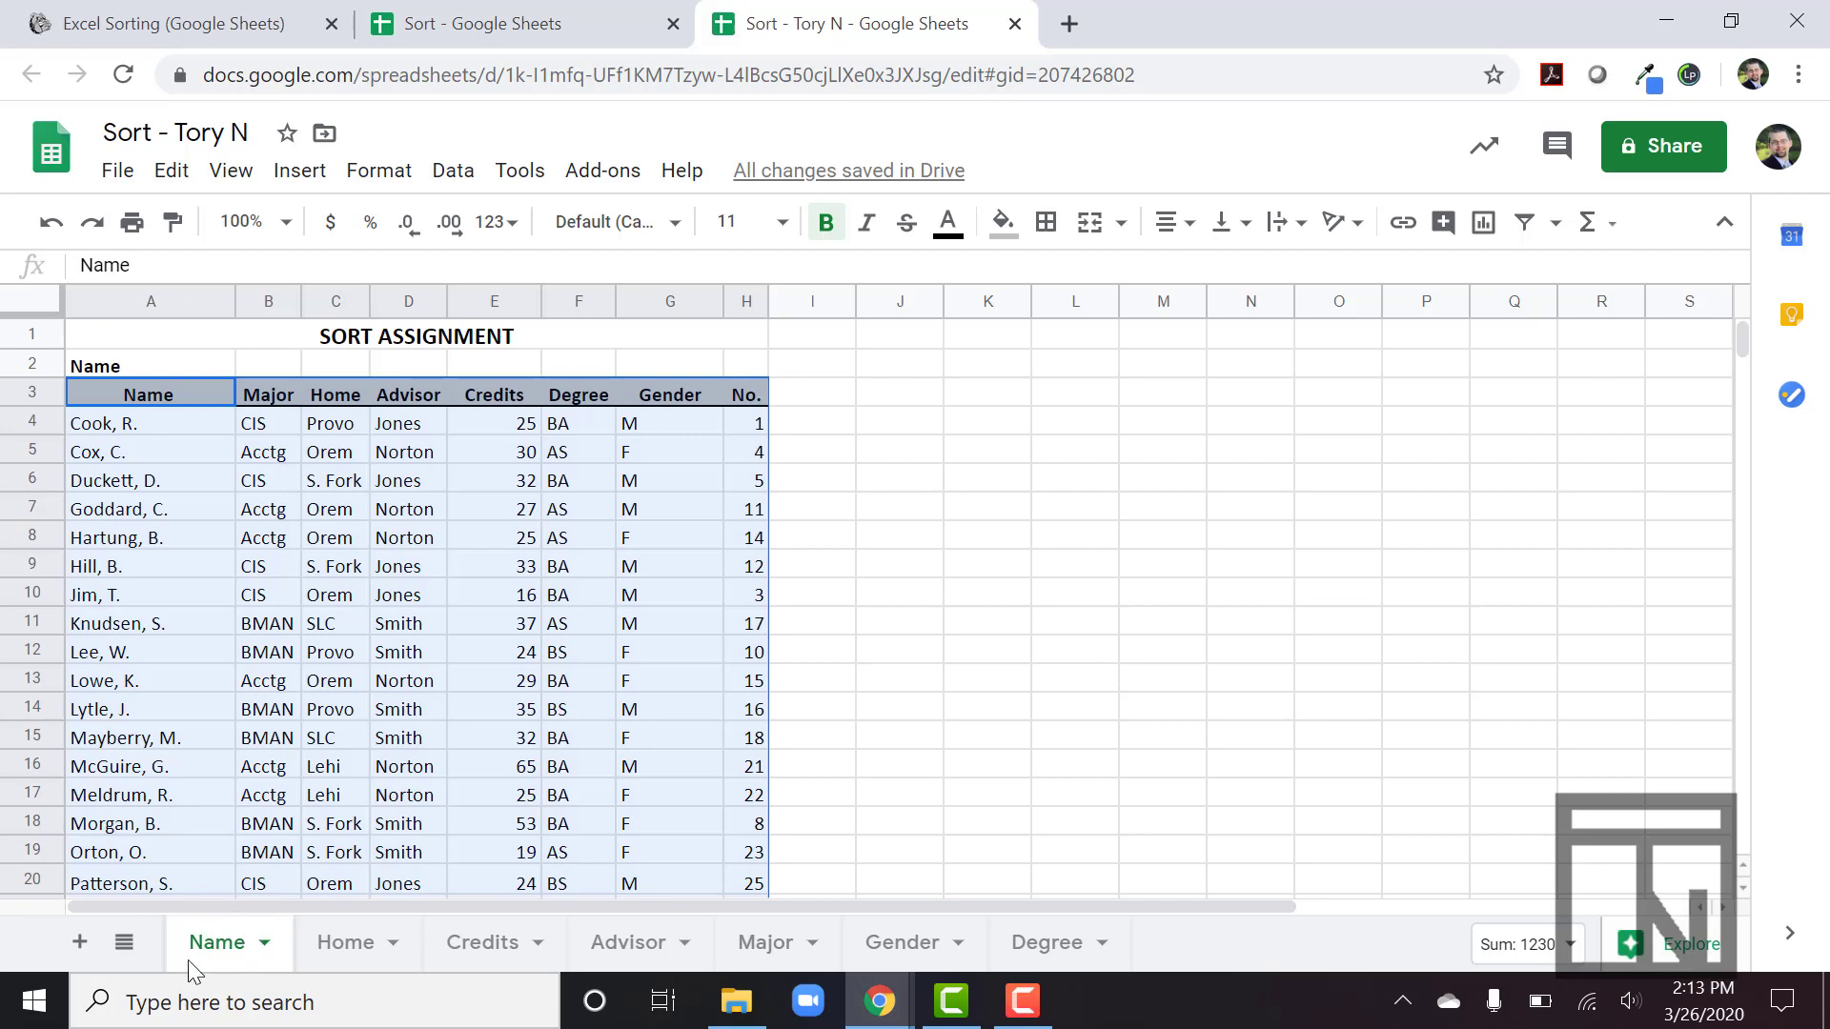
On the Home sheet, enter the numbers 1, 2, 3 and 4 in cells H4 to H7 of the No. column.
left_click(340, 947)
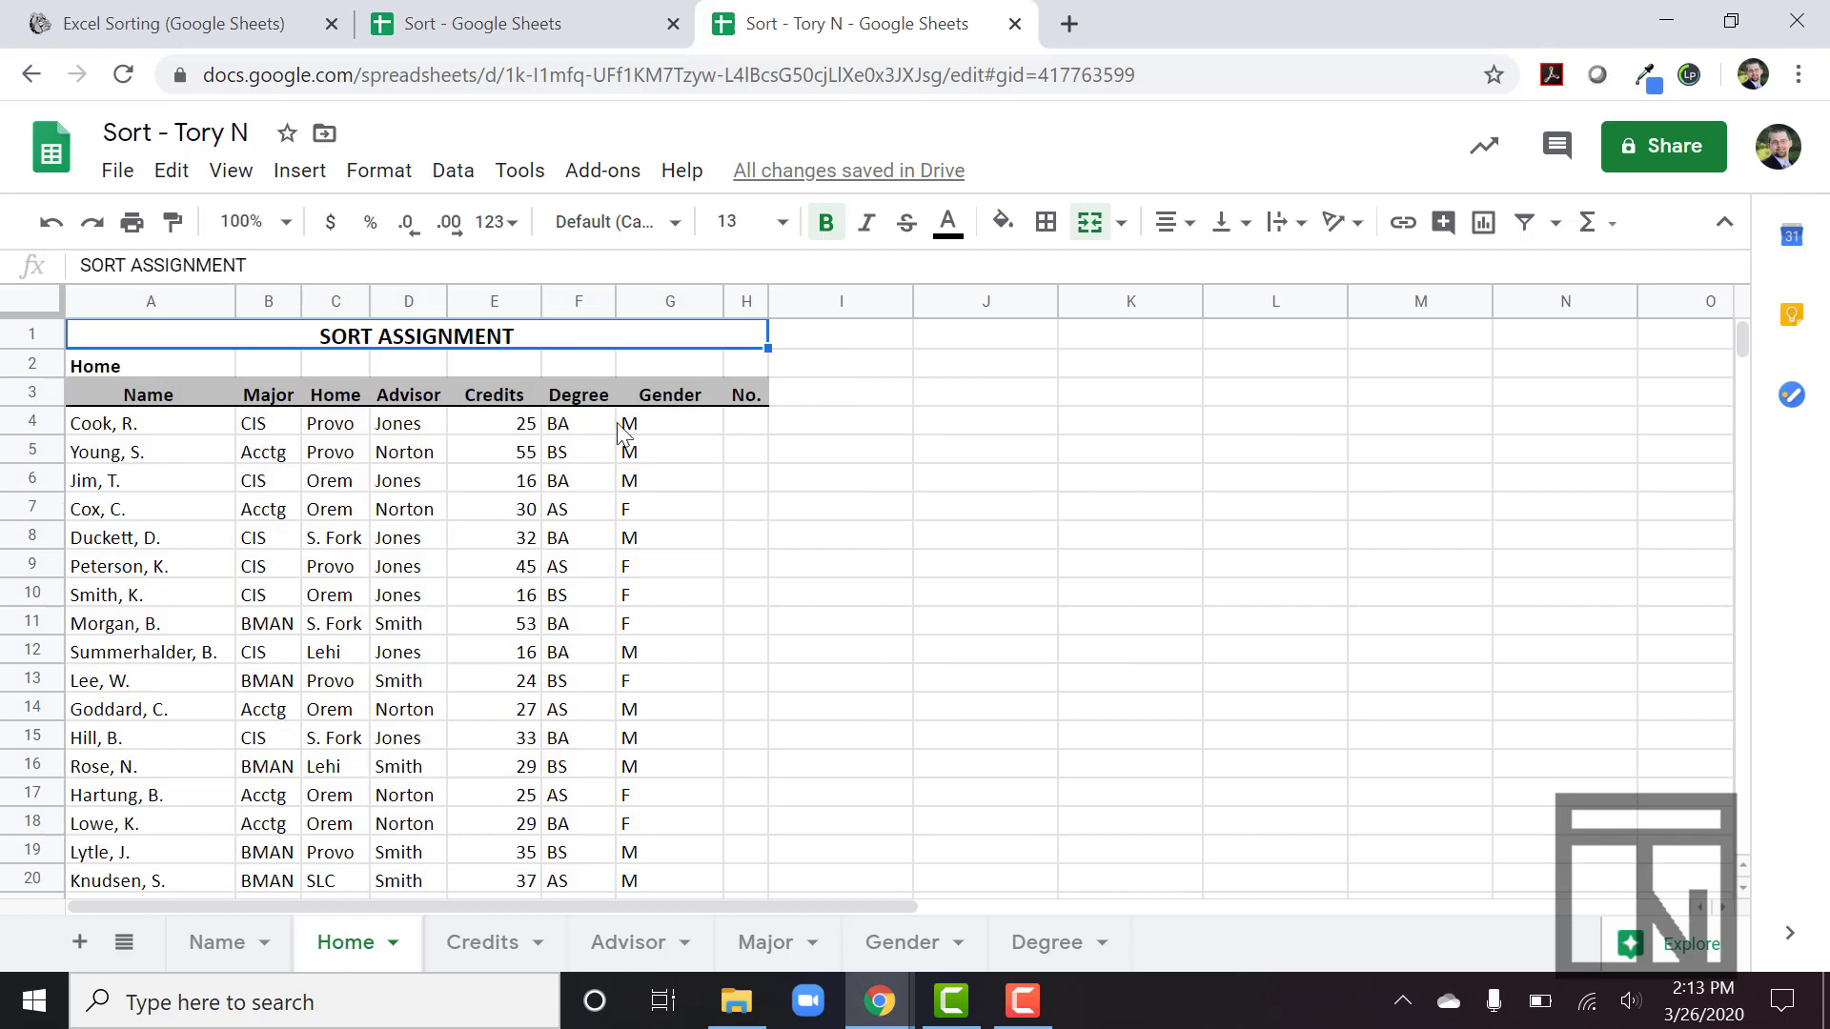
left_click(741, 428)
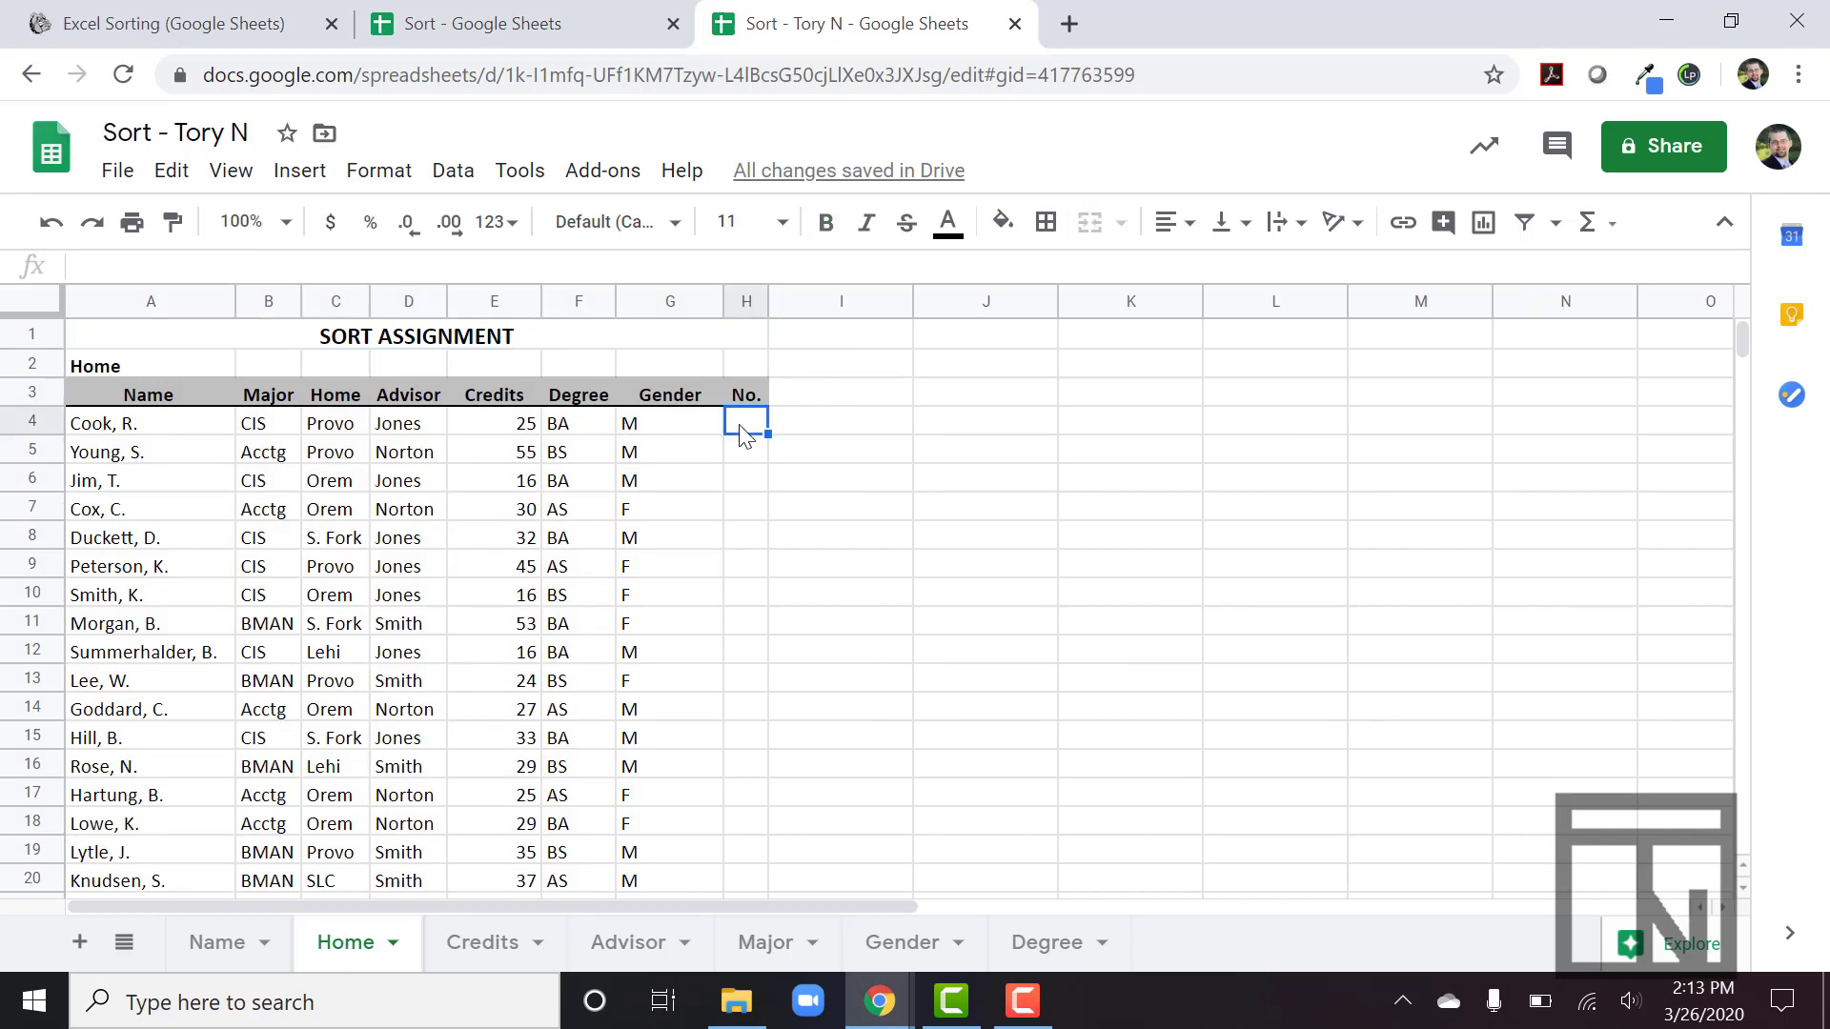
type("1")
key("Return")
type("2")
key("Return")
type("3")
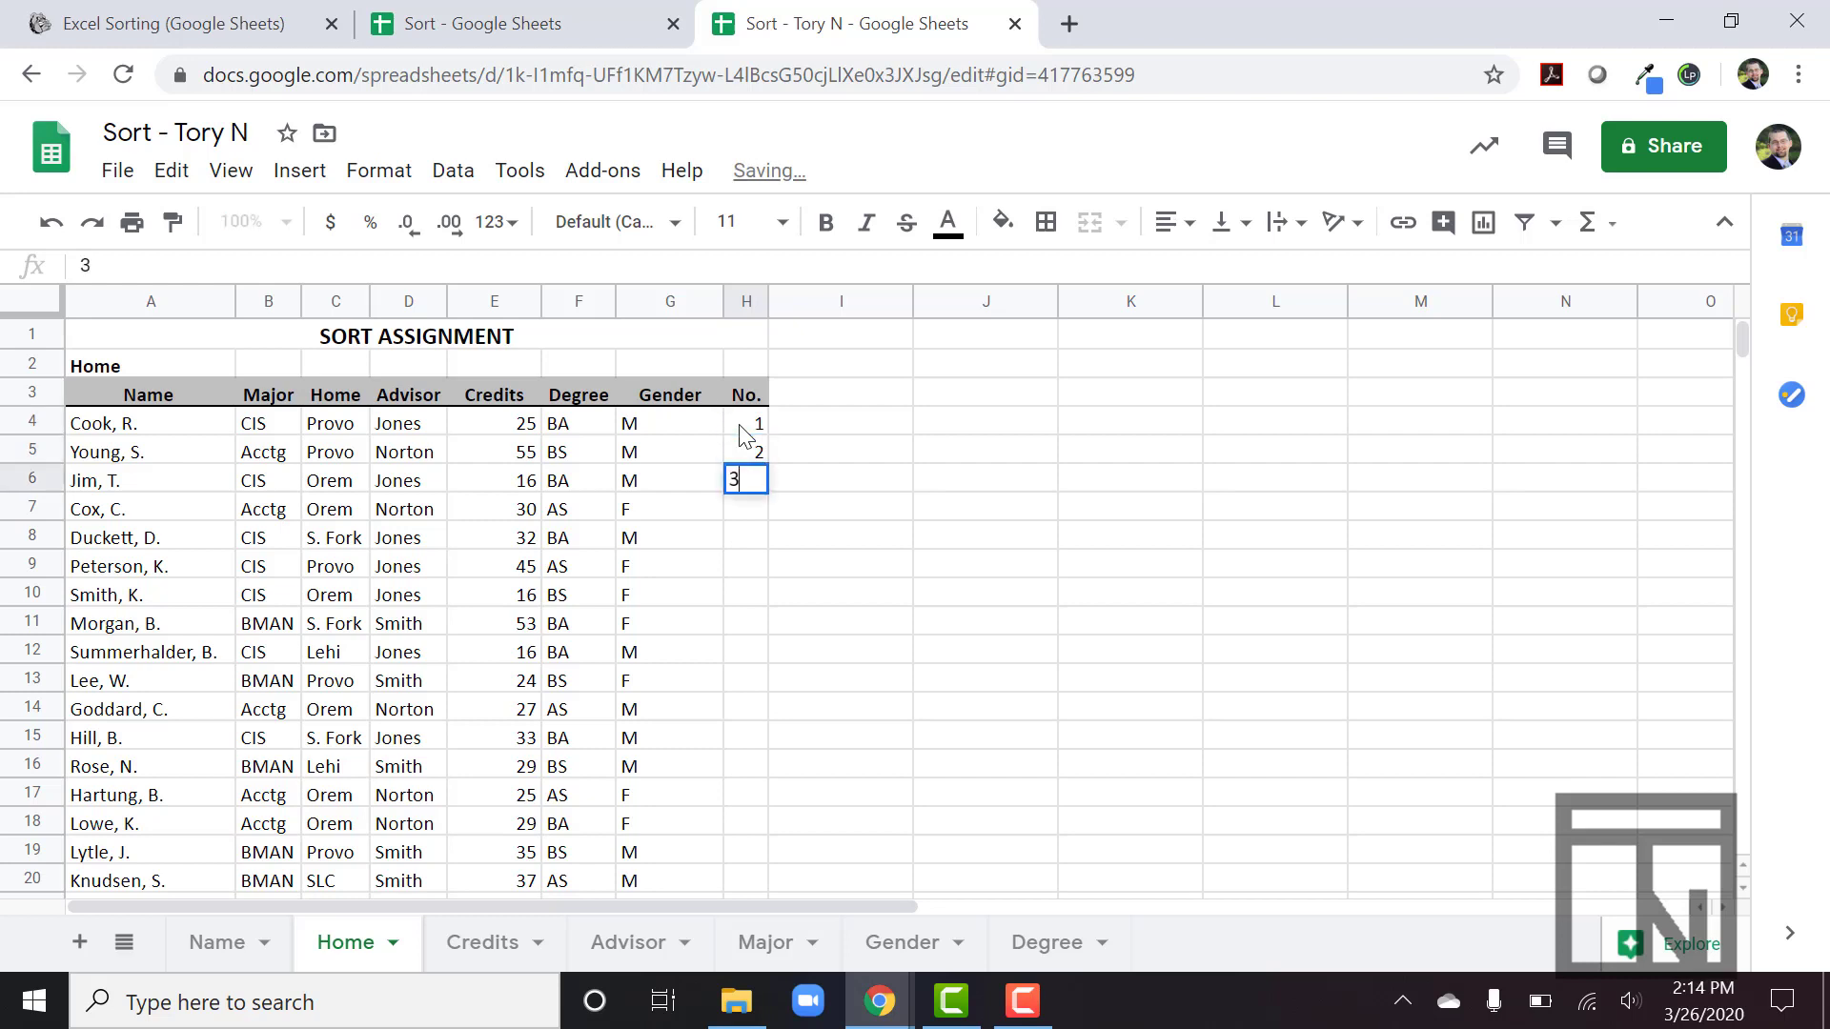
key("Return")
type("4")
key("Return")
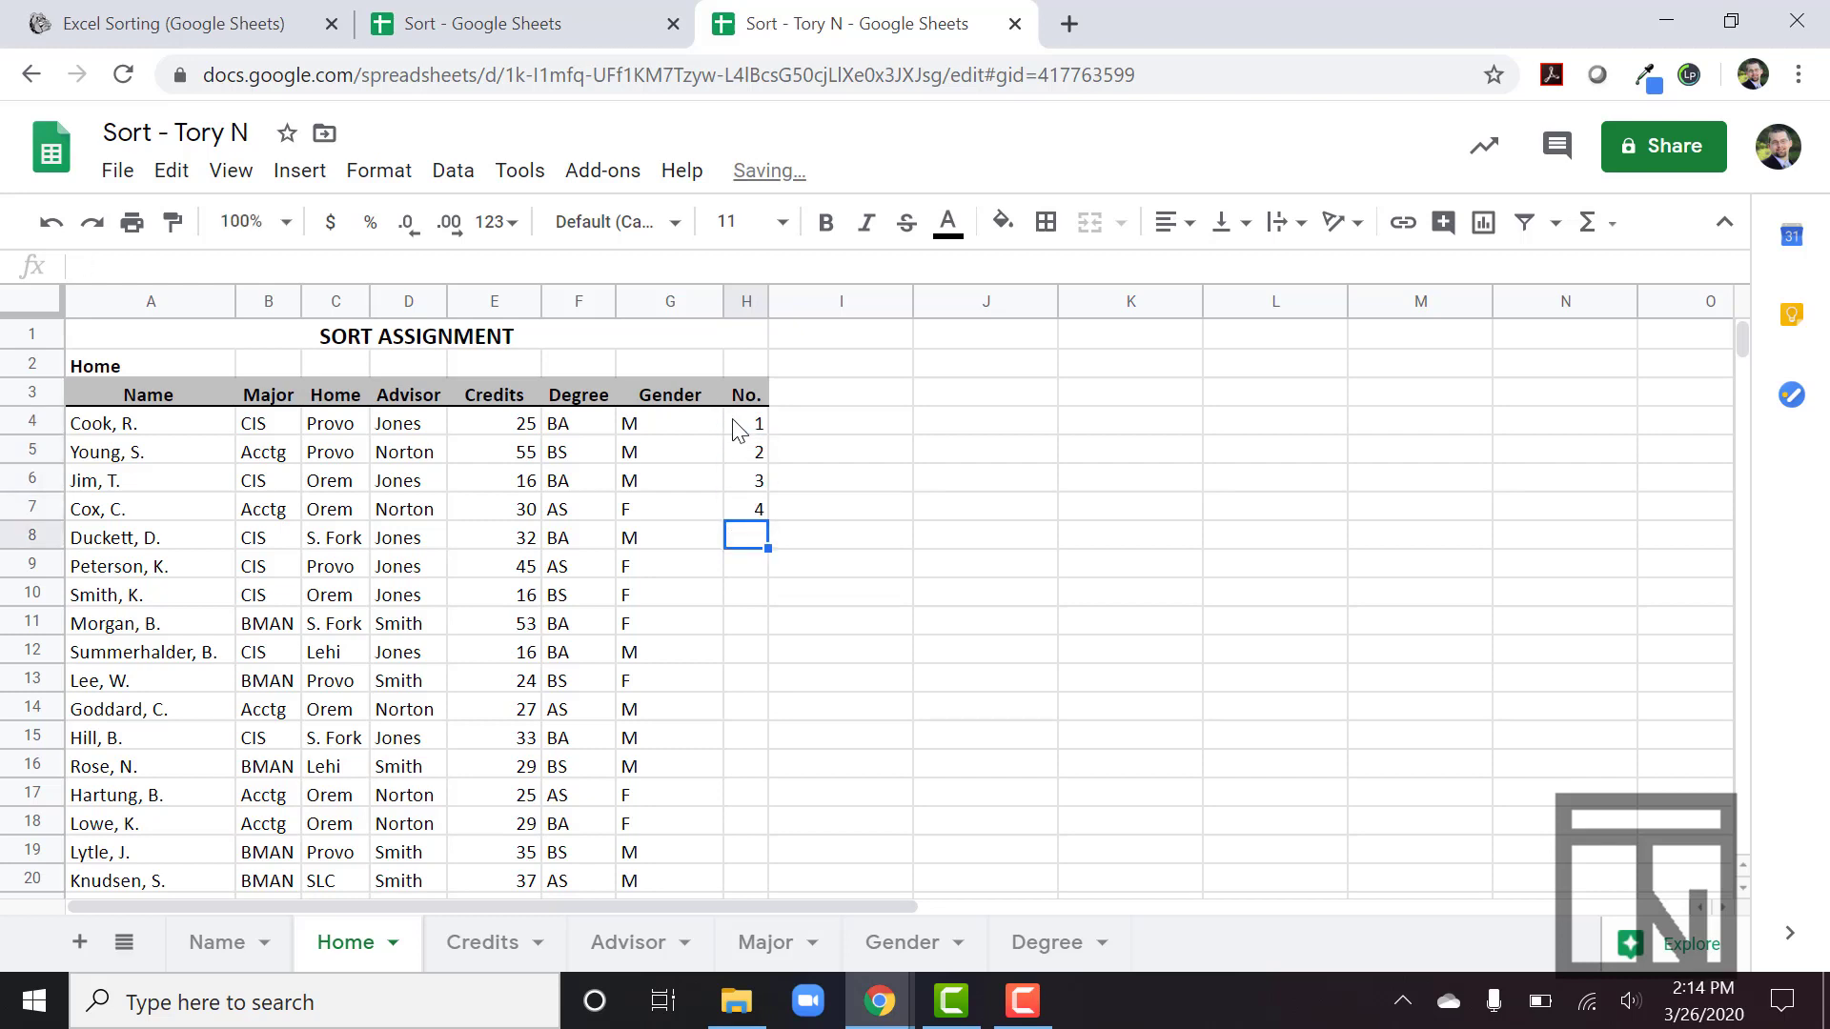
Extend the 1 to 4 number pattern in column H down through row 29, ending at 26.
left_click(741, 428)
left_click_drag(741, 428, 756, 511)
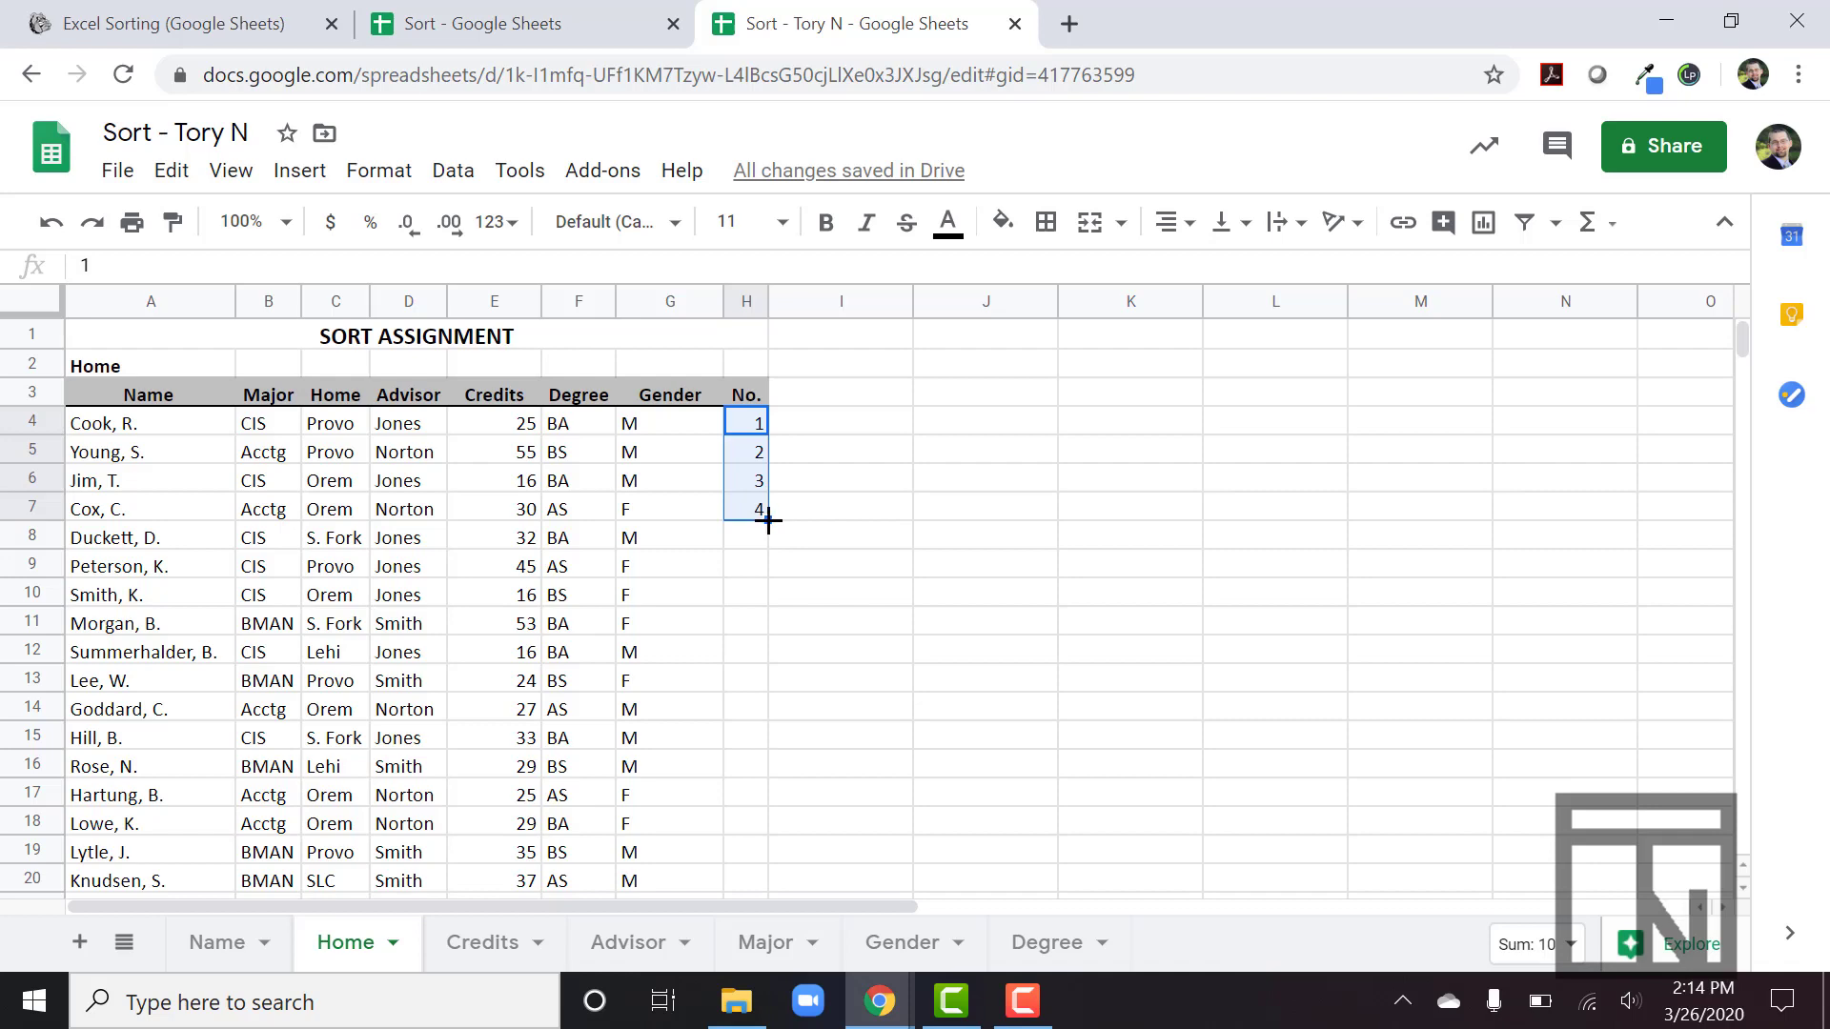
left_click_drag(768, 520, 756, 715)
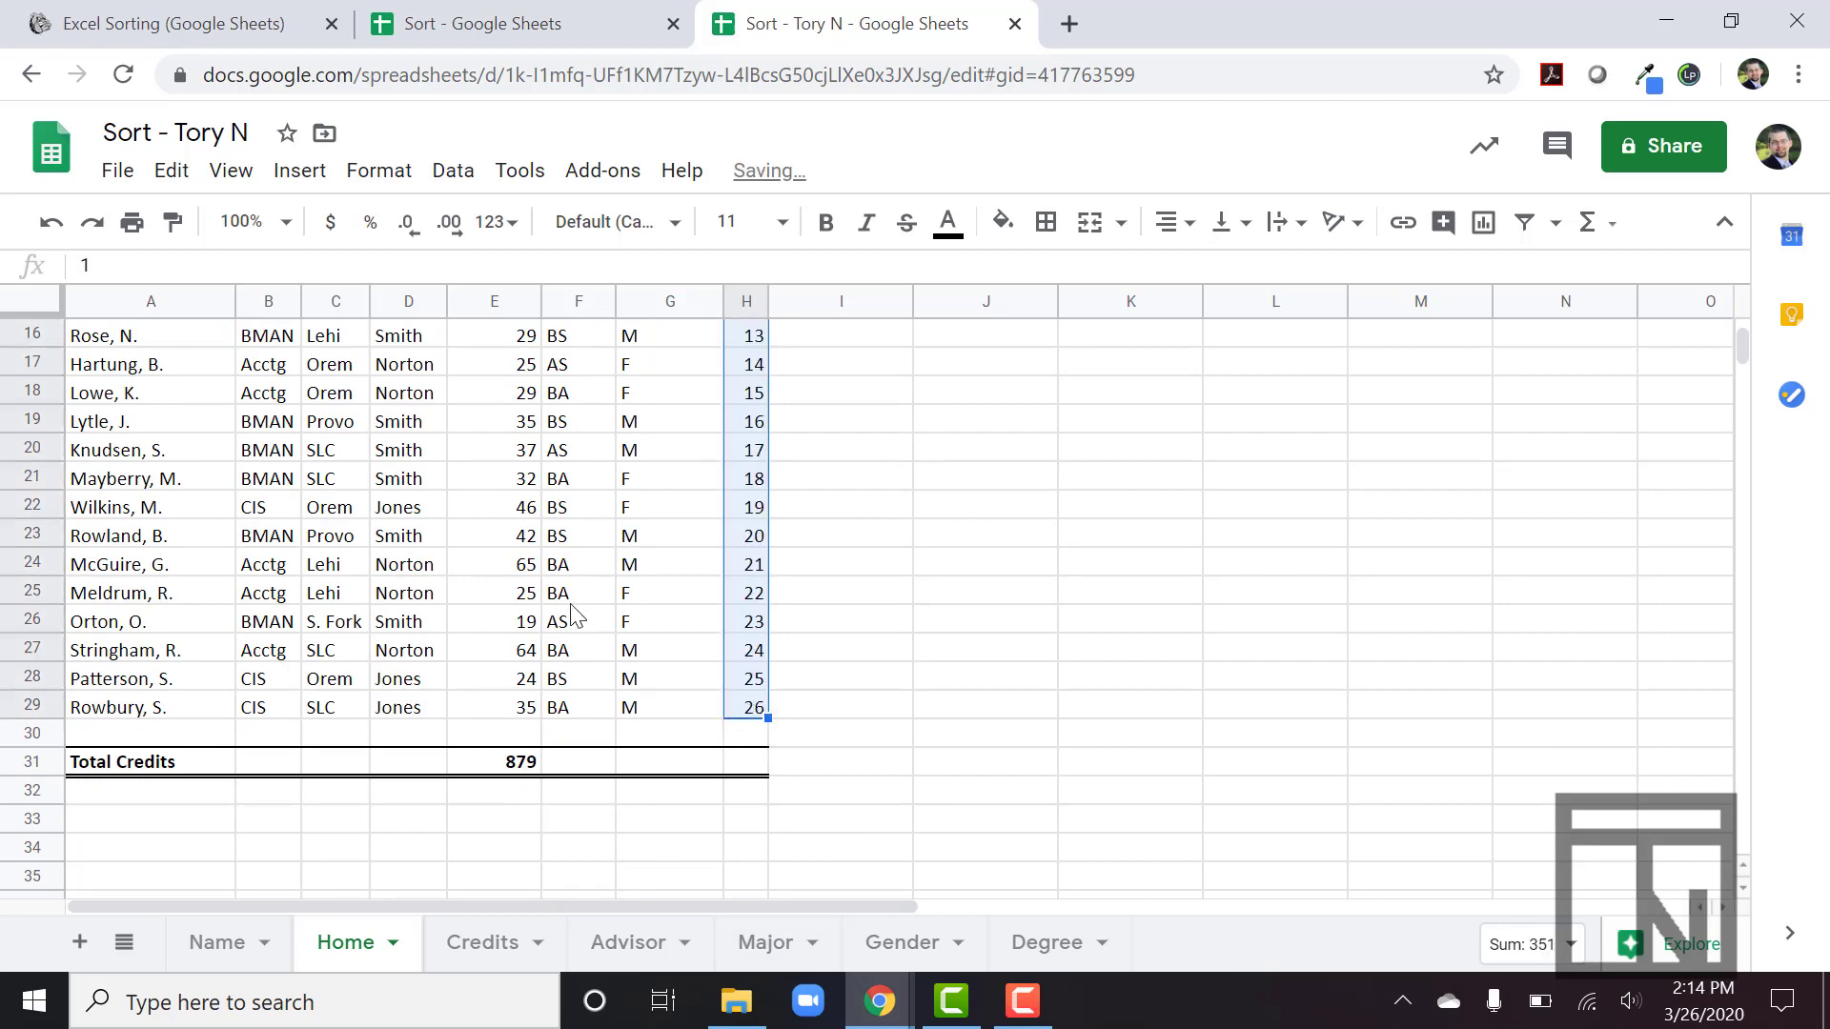
Select the Home sheet's table A3:H29 with its header row, excluding Total Credits, and start a Sort range on it.
scroll(277, 486, "up", 5)
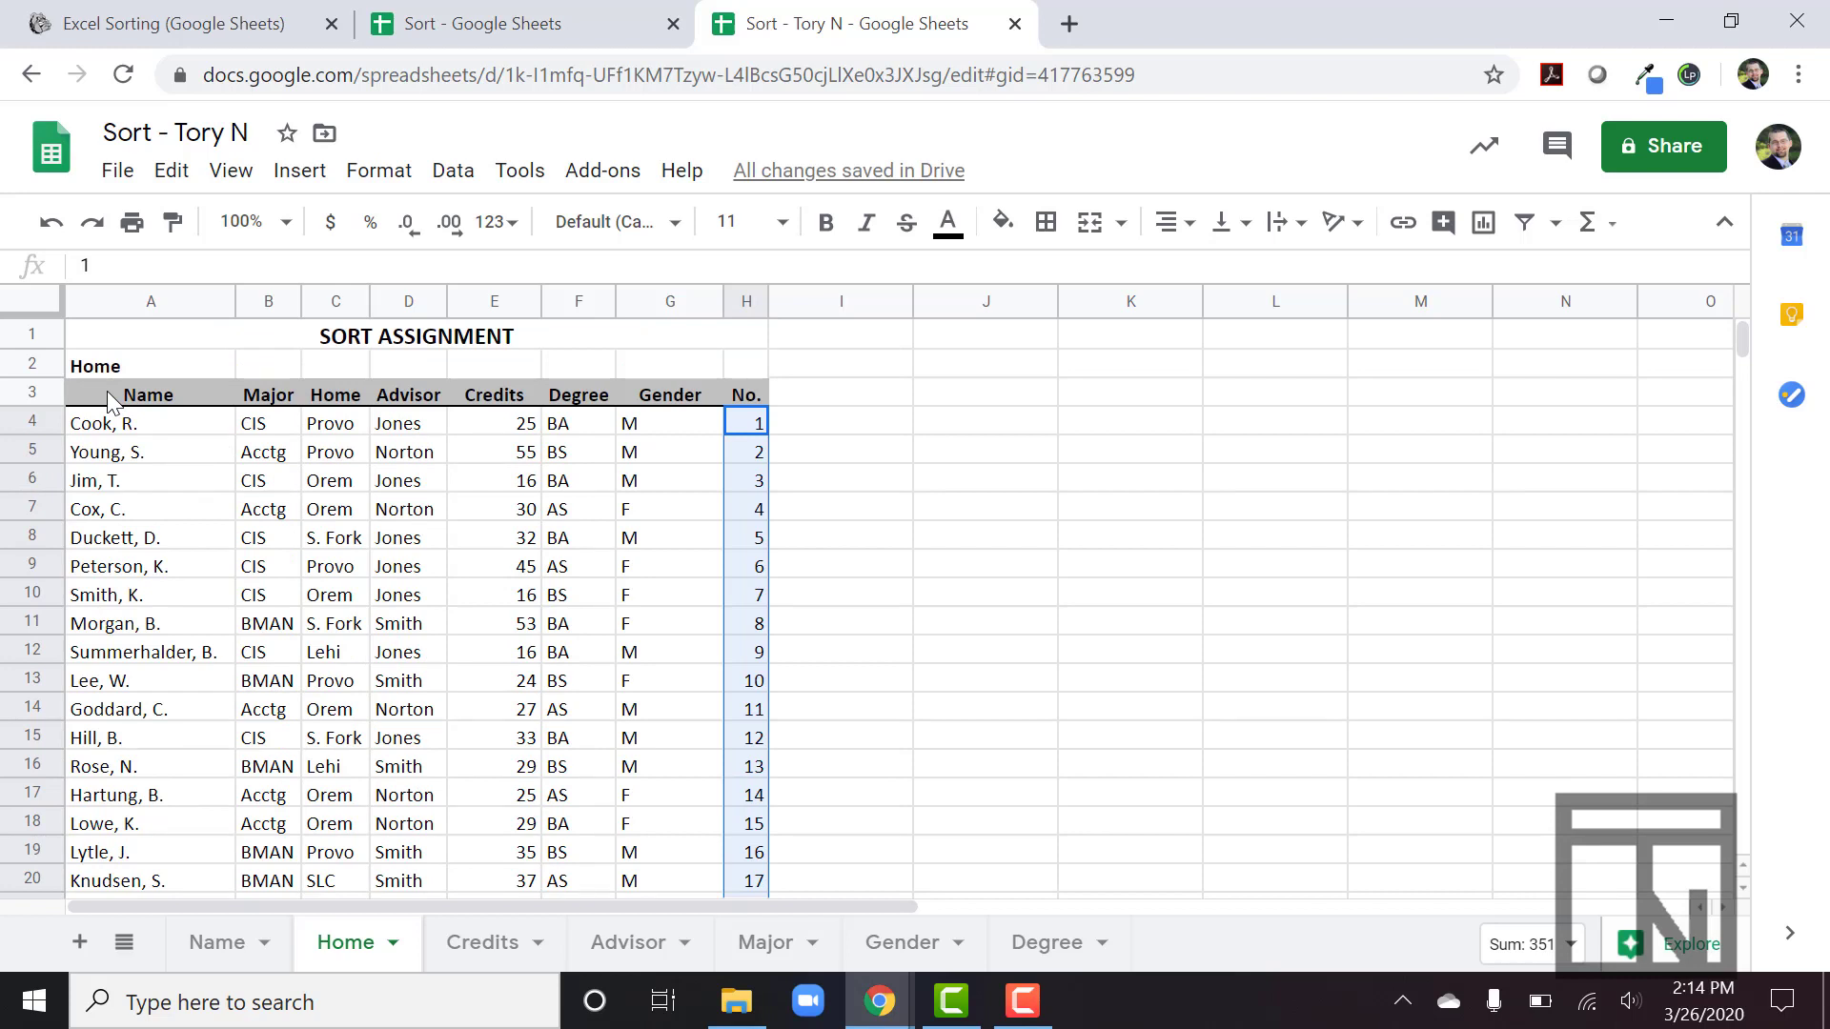
left_click(111, 401)
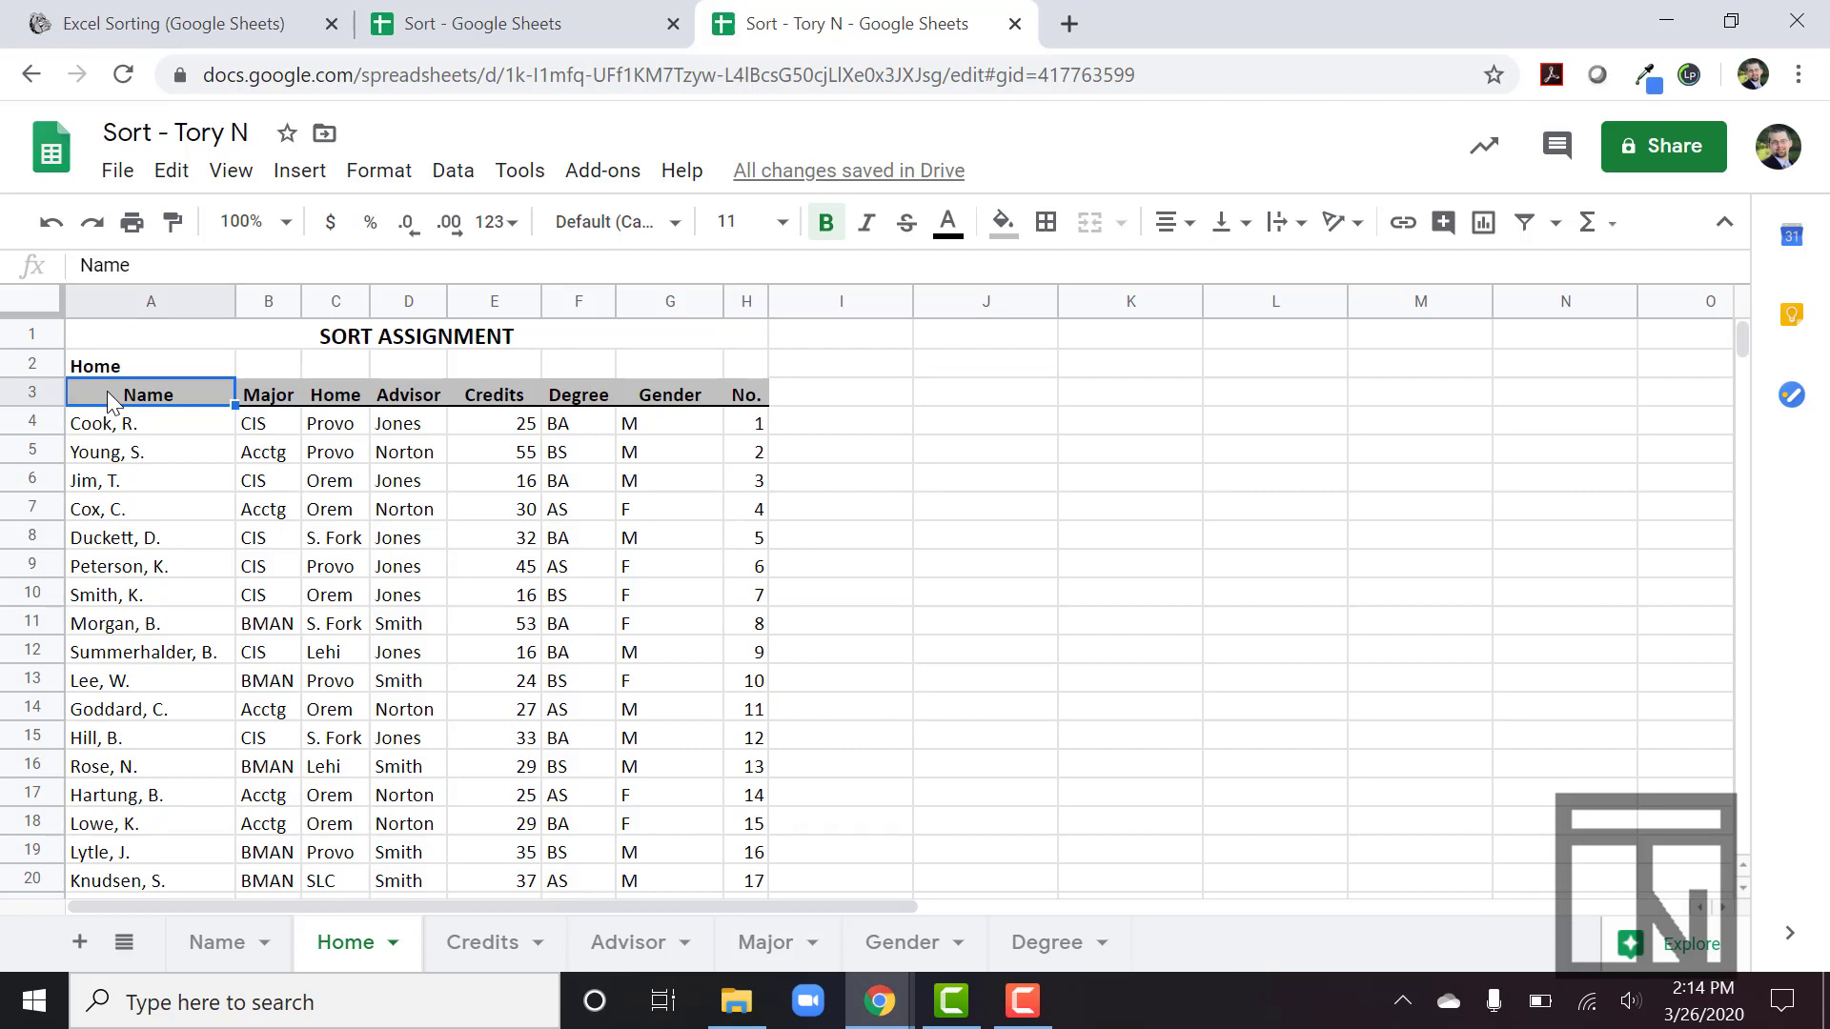
mouse_move(110, 402)
left_mouse_down()
mouse_move(749, 394)
mouse_move(724, 641)
mouse_move(744, 931)
mouse_move(756, 837)
left_mouse_up()
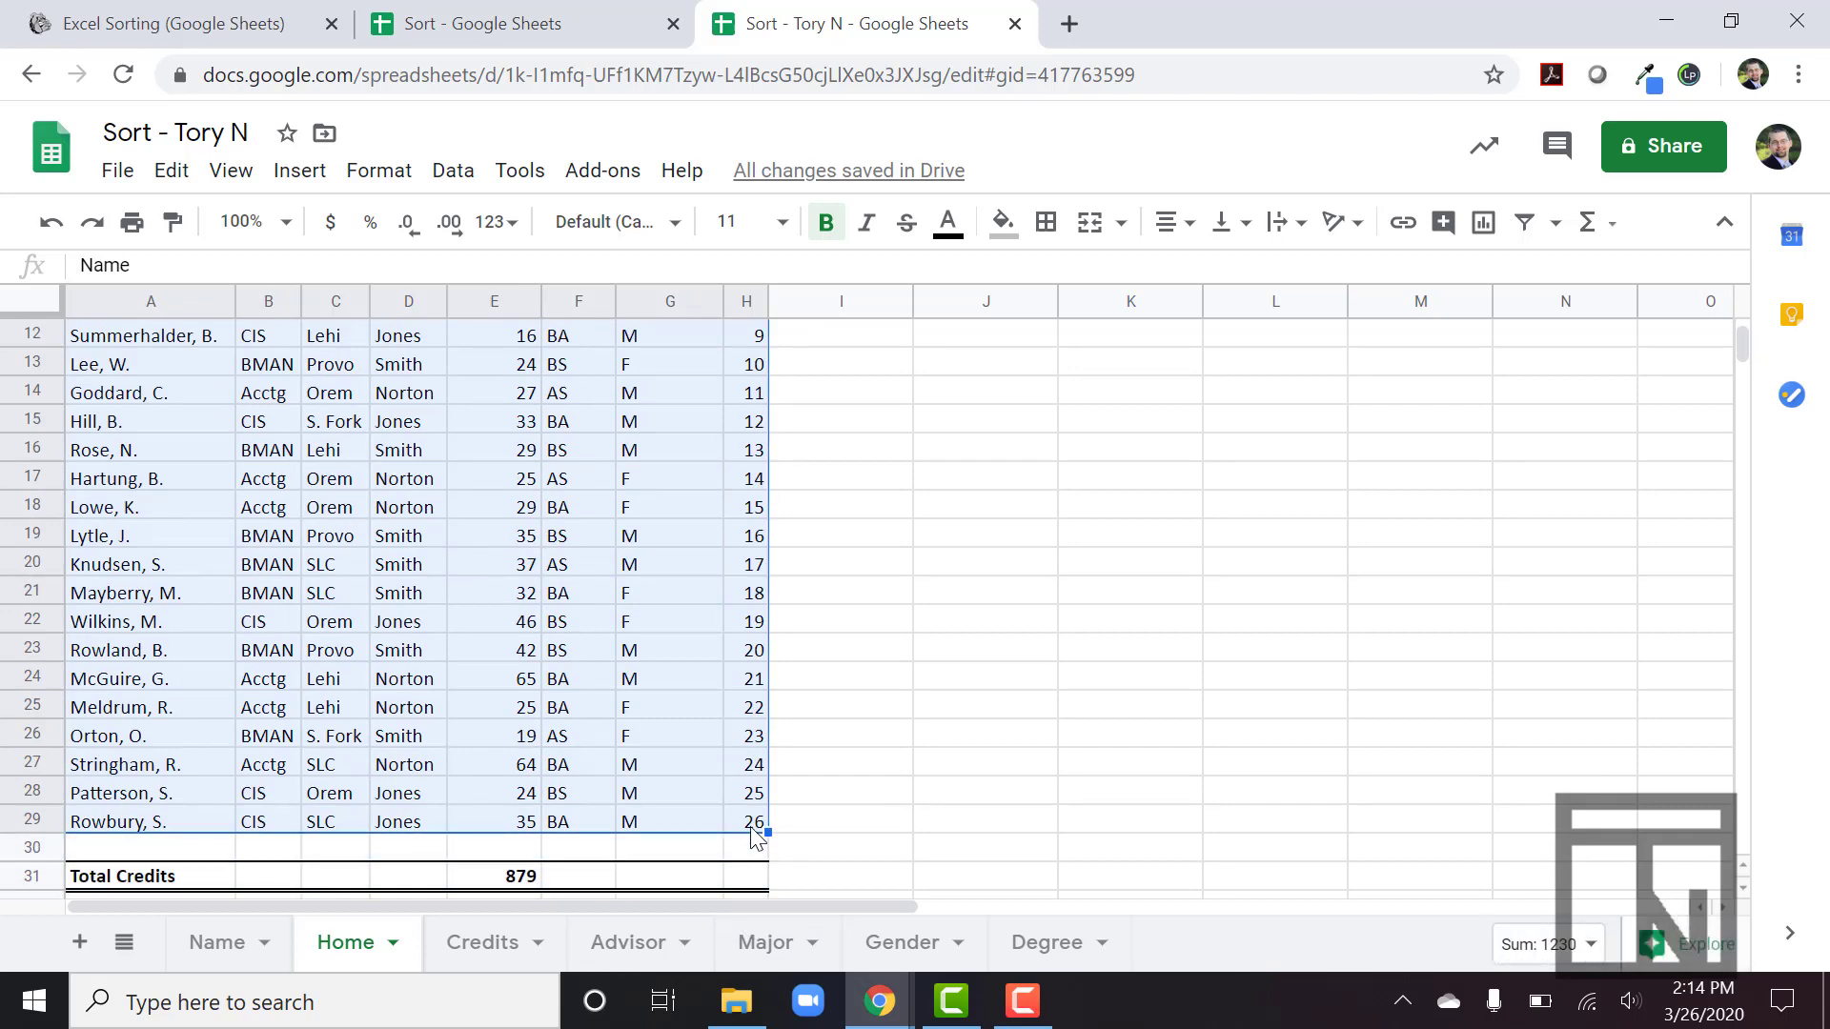
scroll(755, 837, "up", 5)
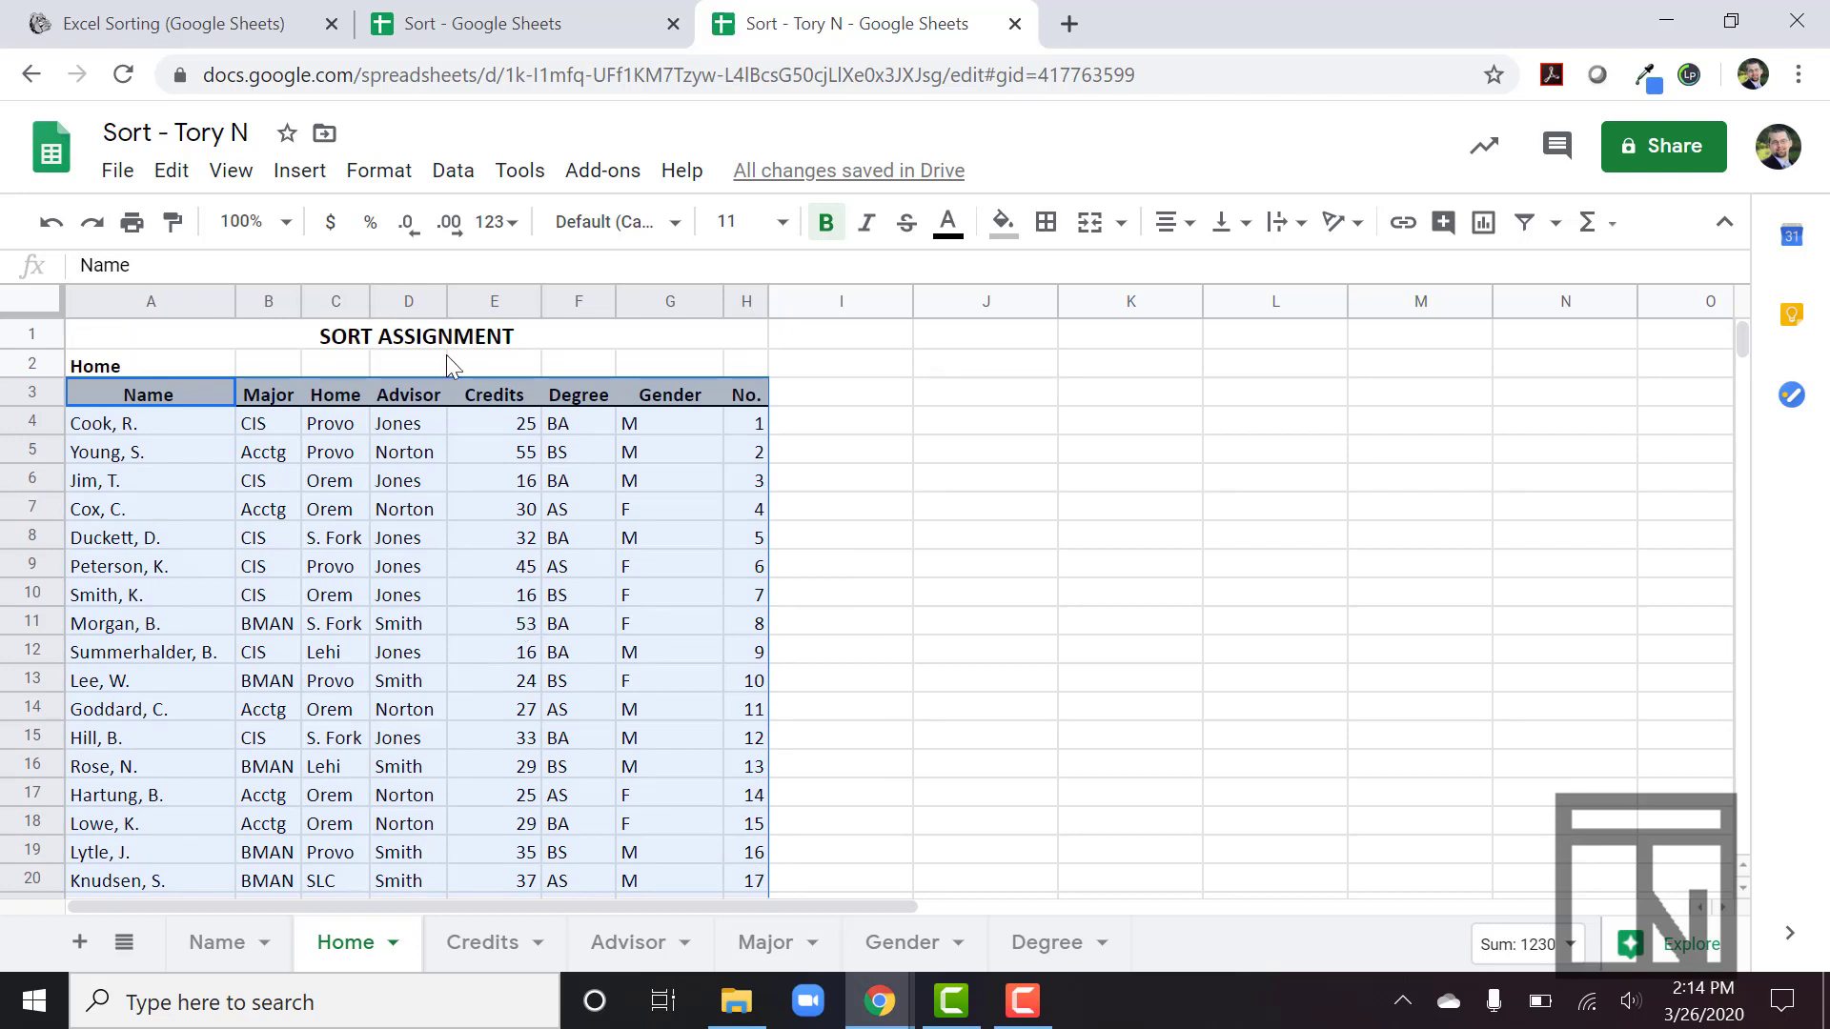
left_click(452, 172)
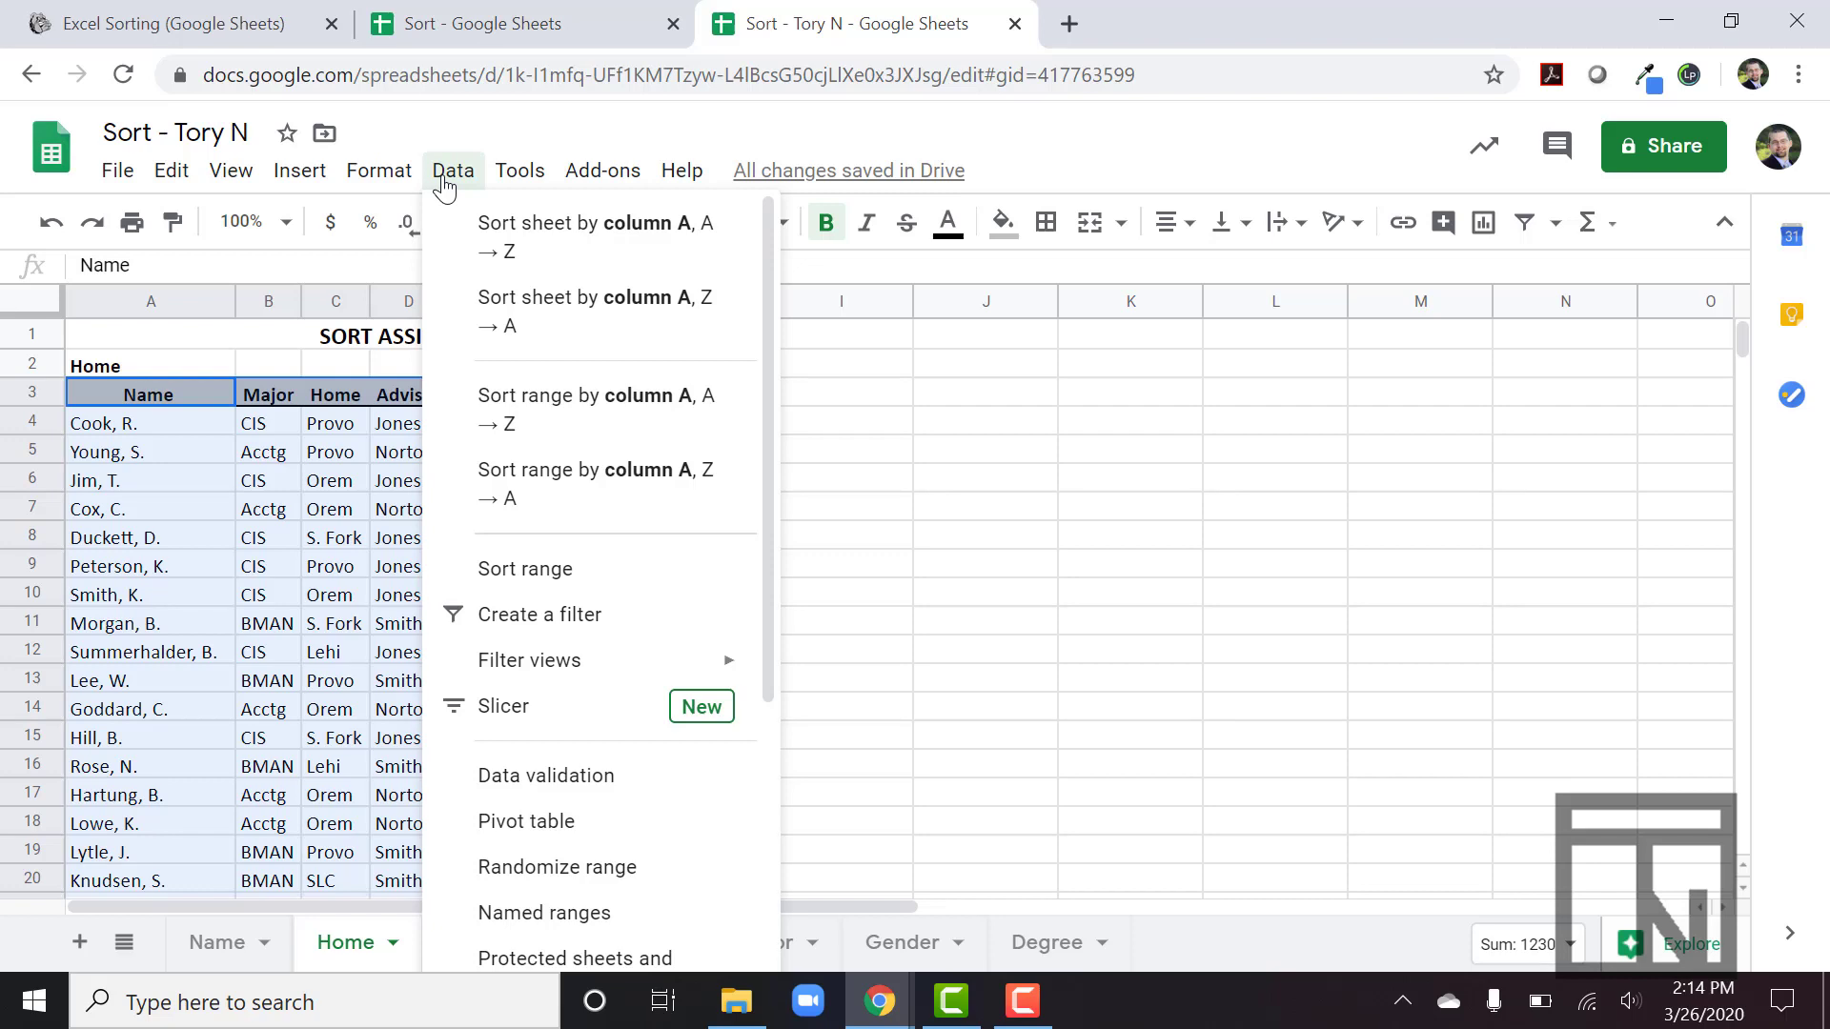
left_click(524, 570)
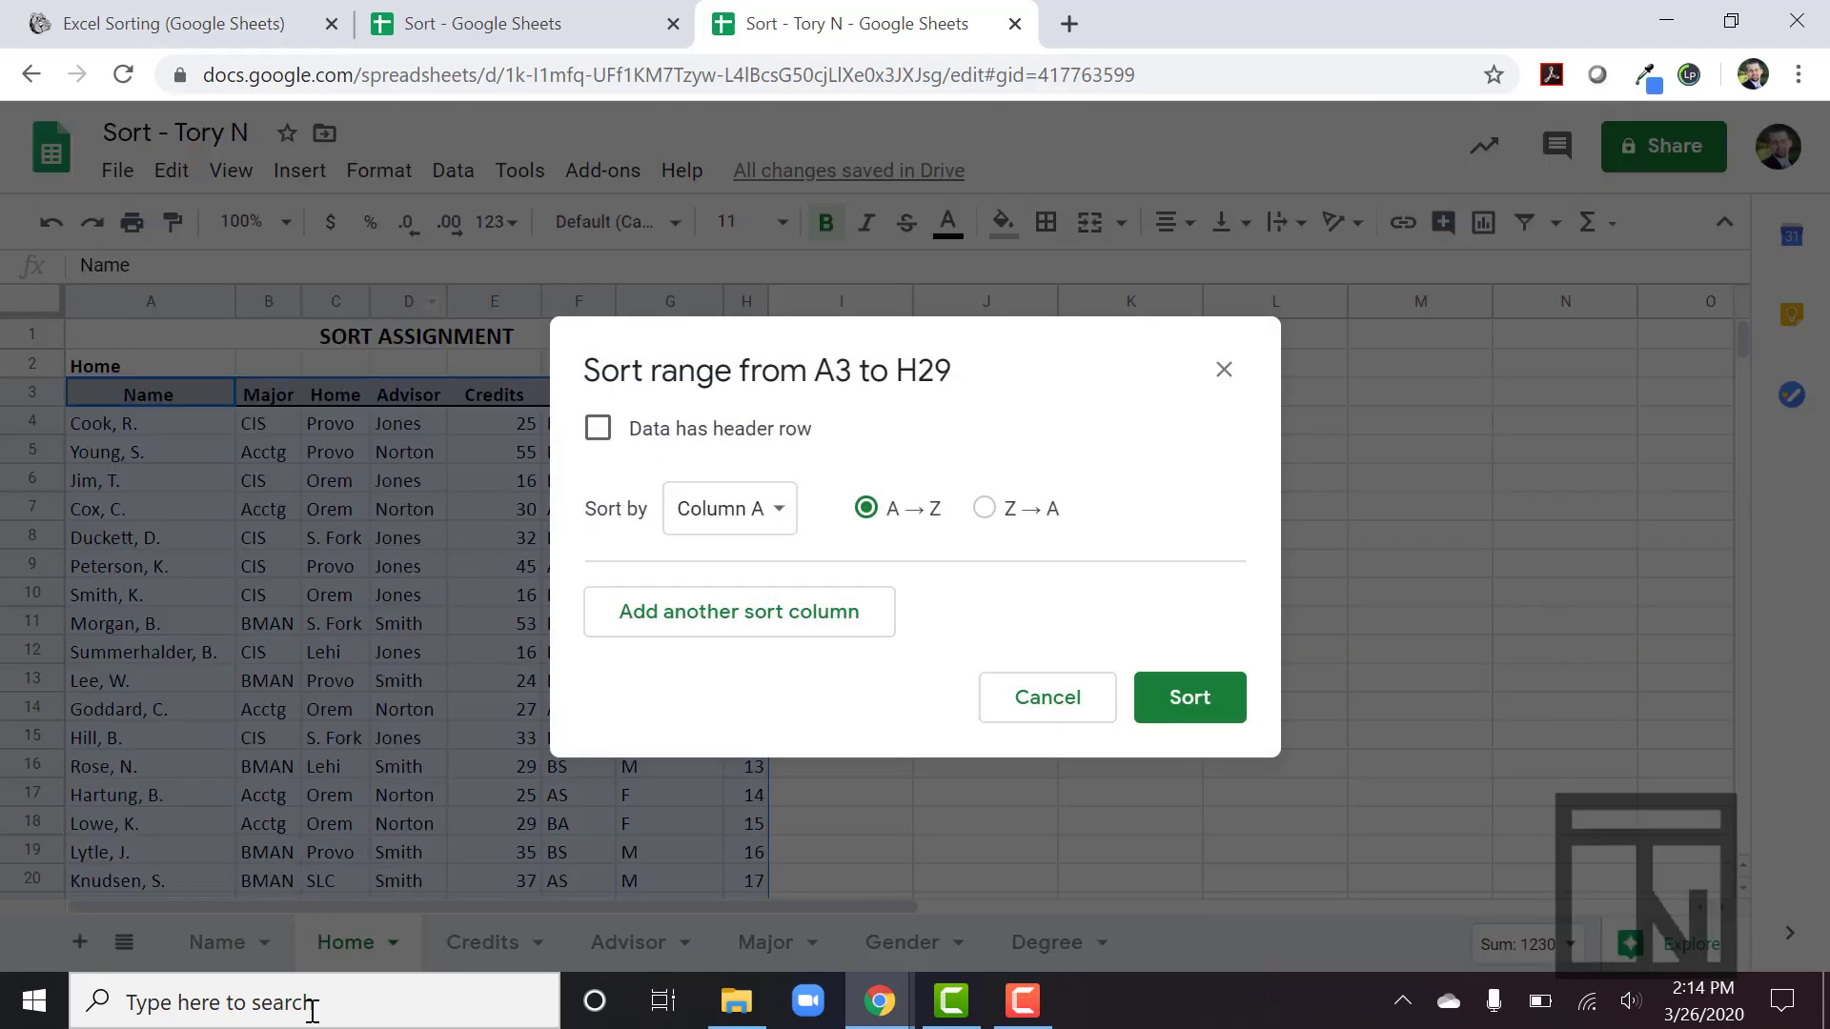
Look up the Home sheet's sort instruction on the Excel Sorting assignment page and return to the copied spreadsheet.
left_click(164, 13)
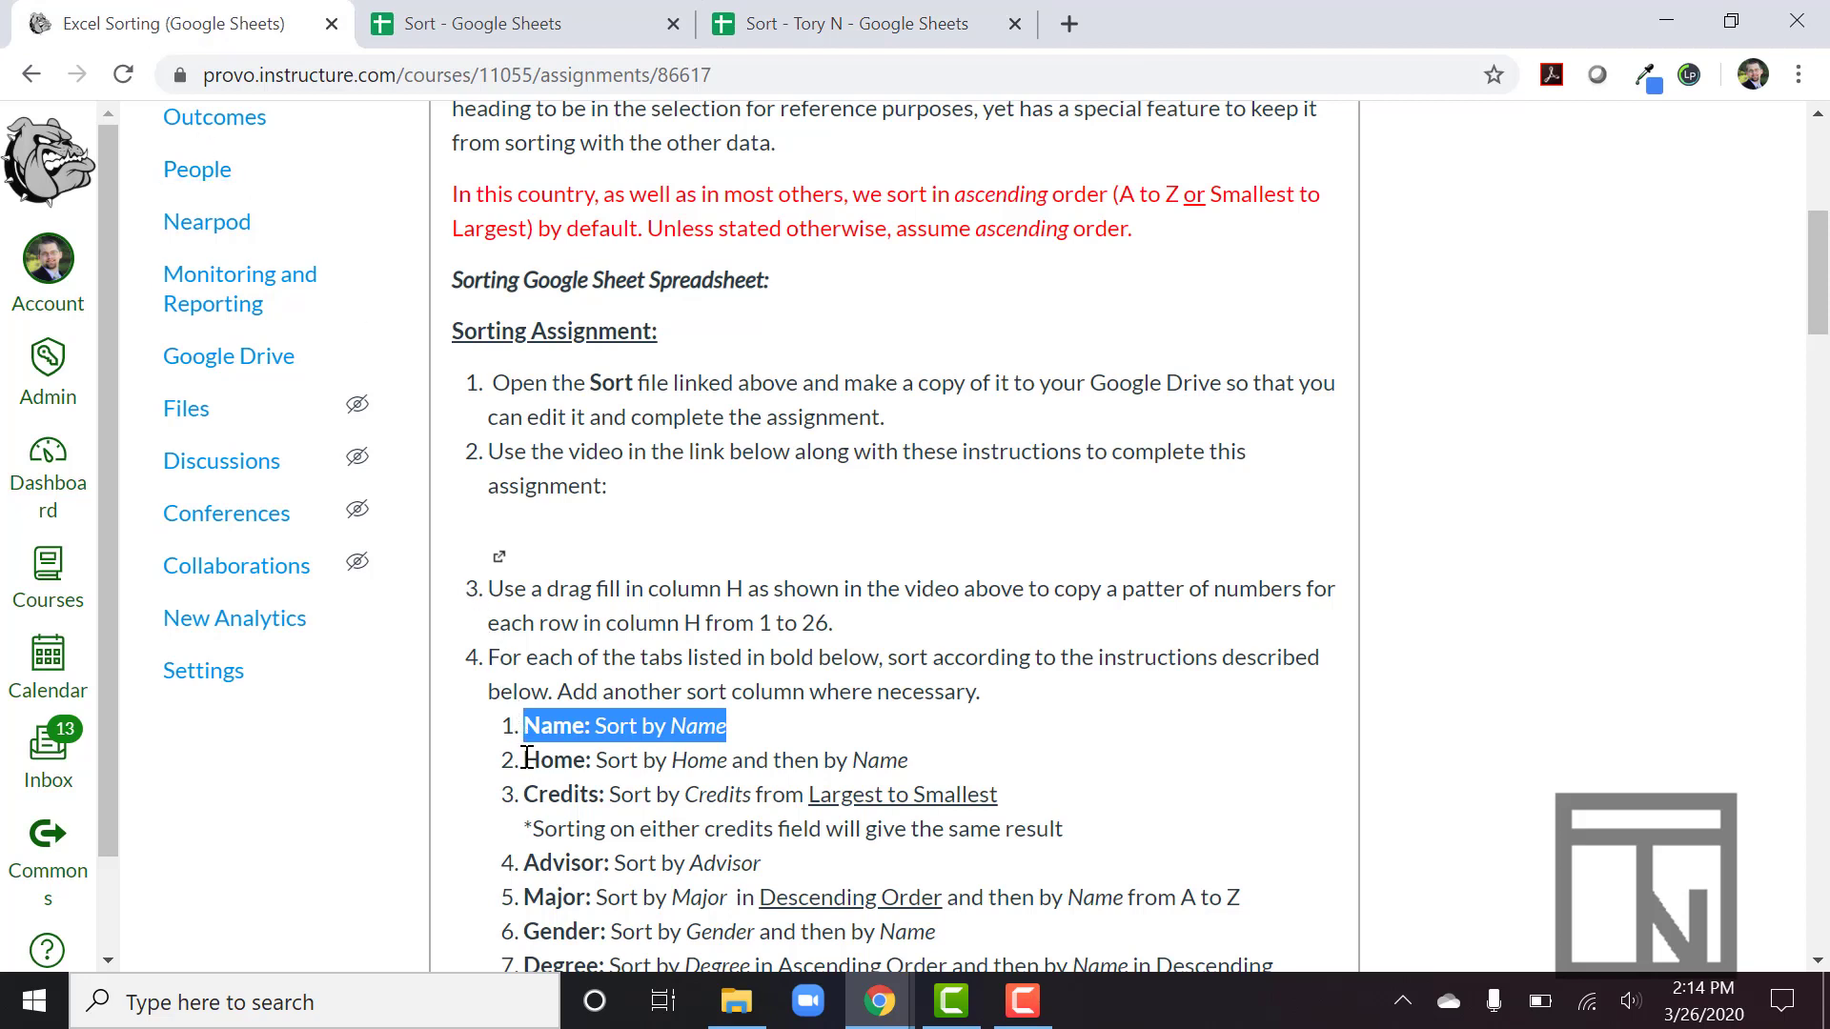
left_click_drag(527, 759, 924, 772)
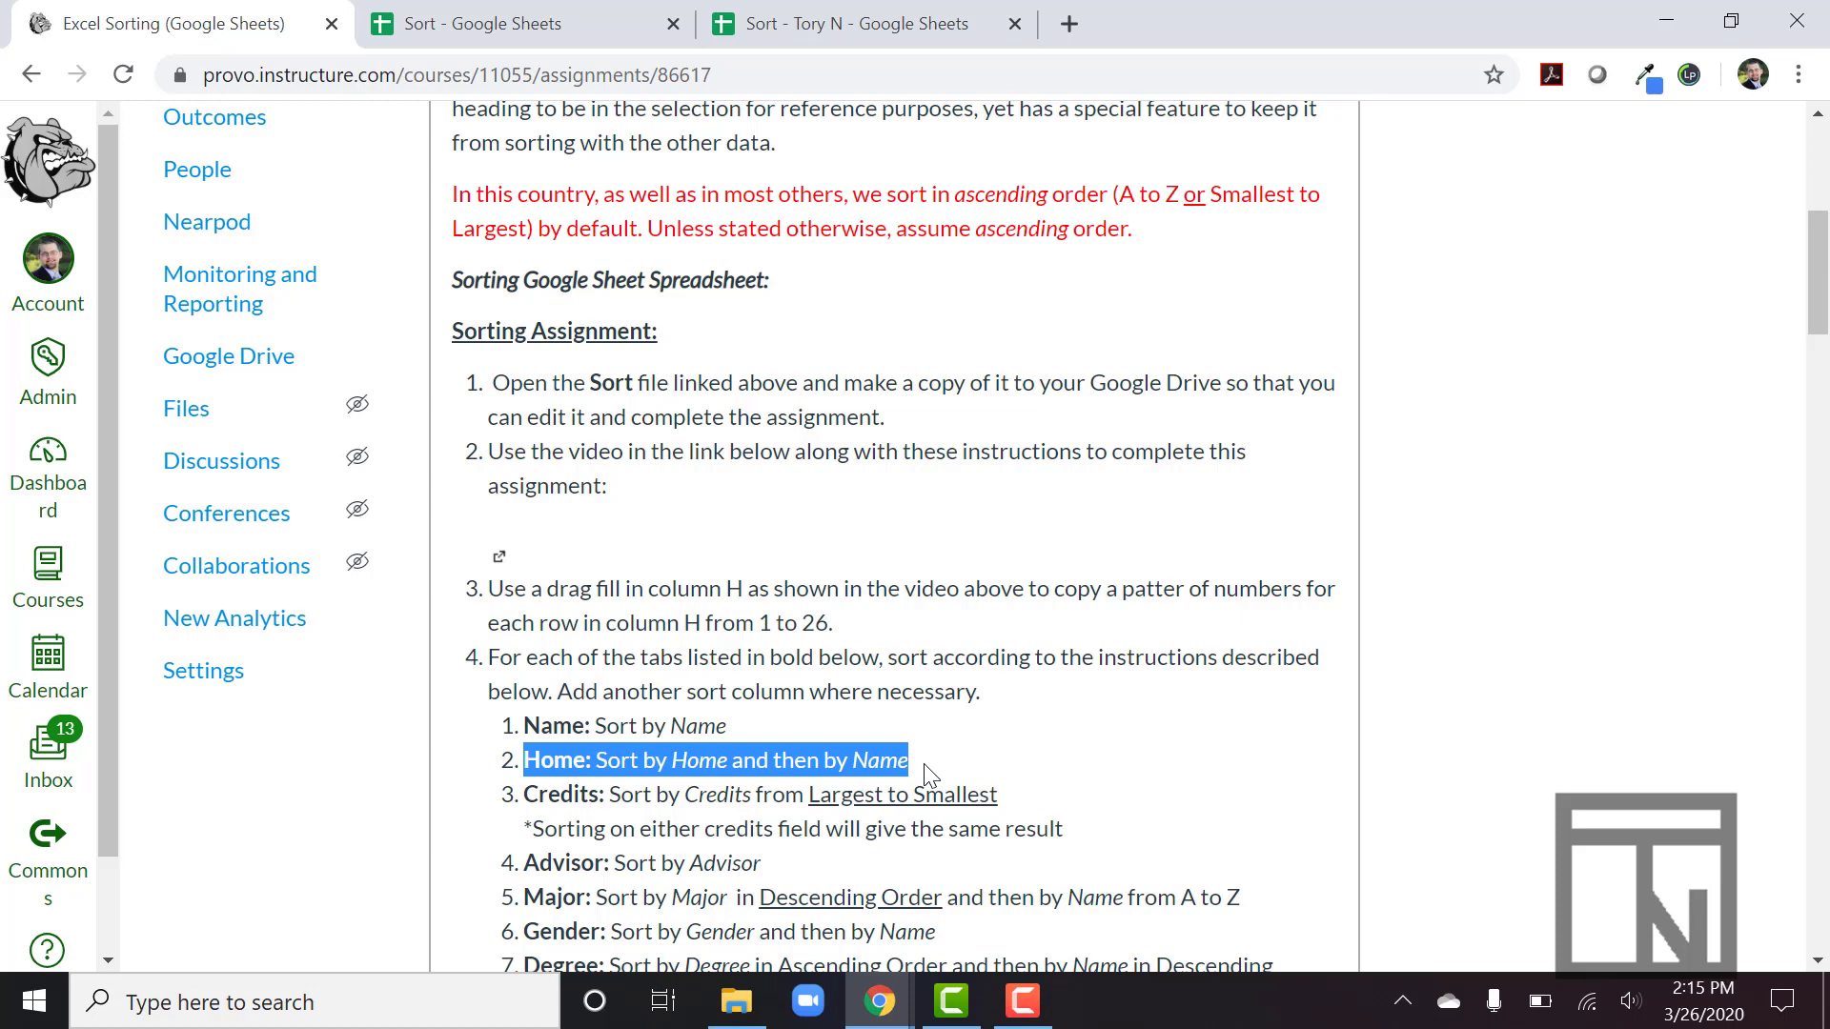
left_click(782, 28)
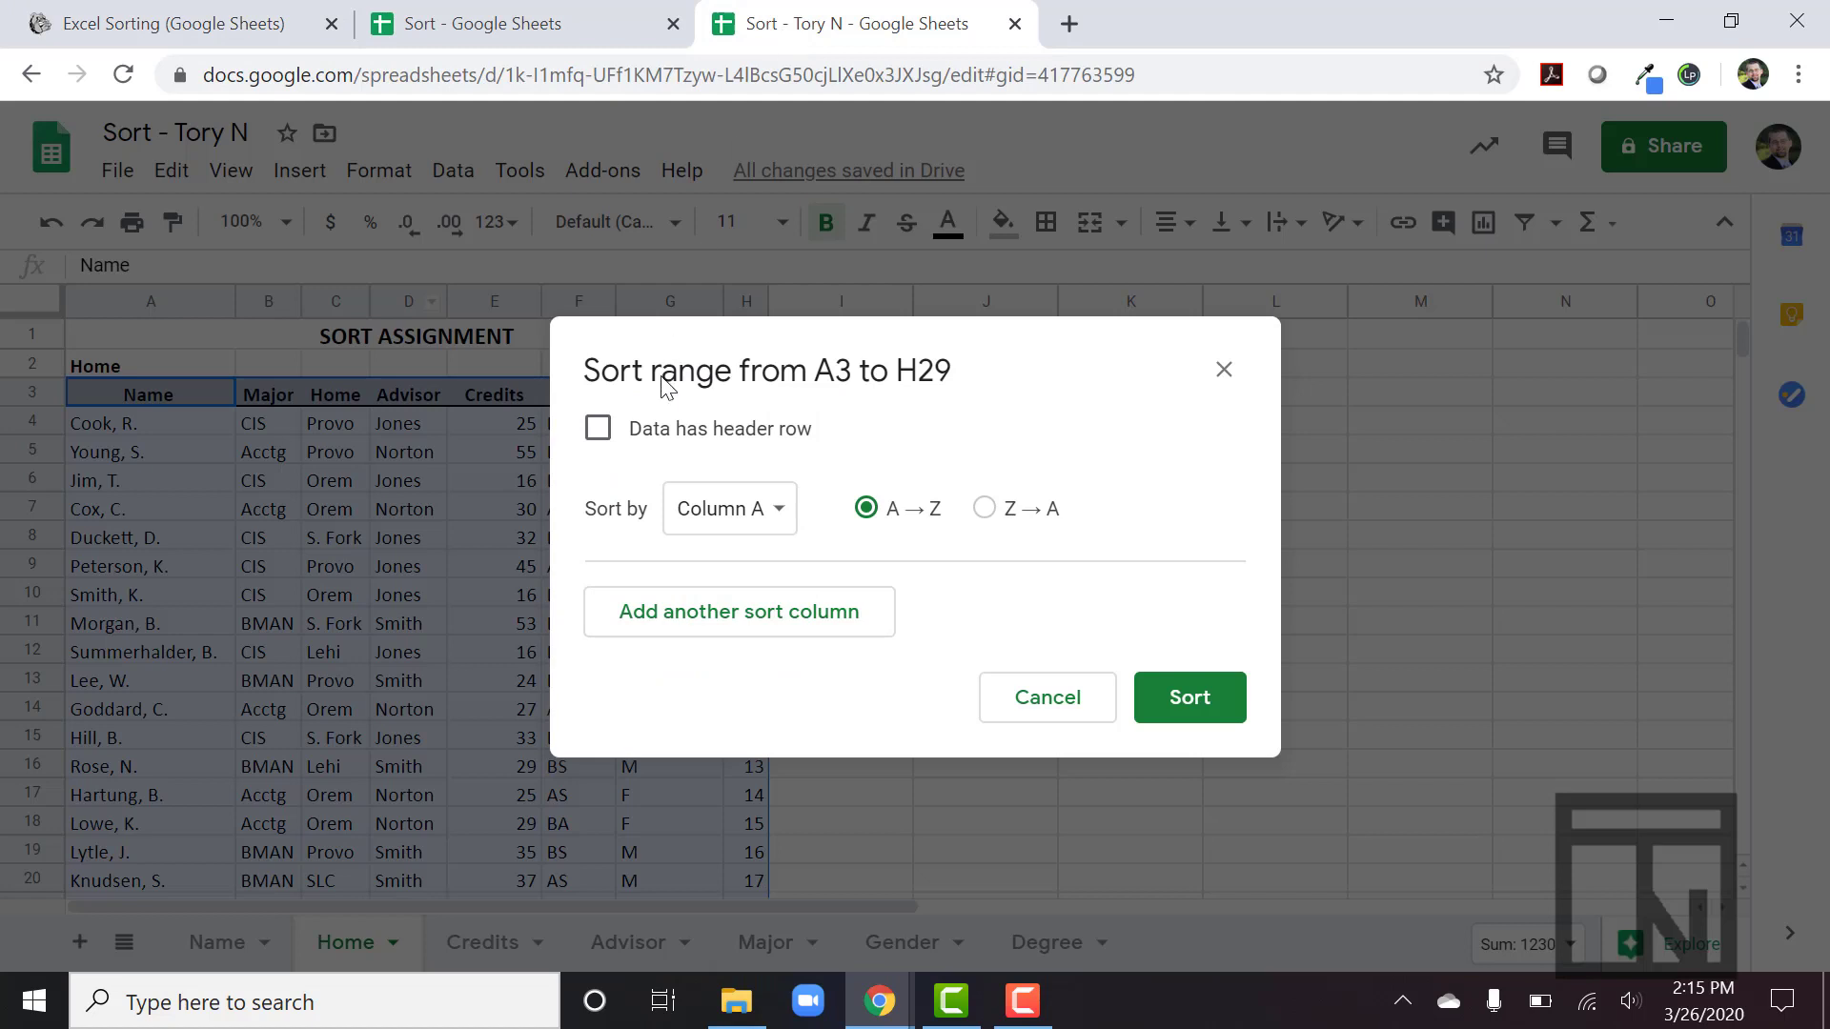
Specify that the data has a header row and set Home, A to Z, as the first sort column.
left_click(598, 430)
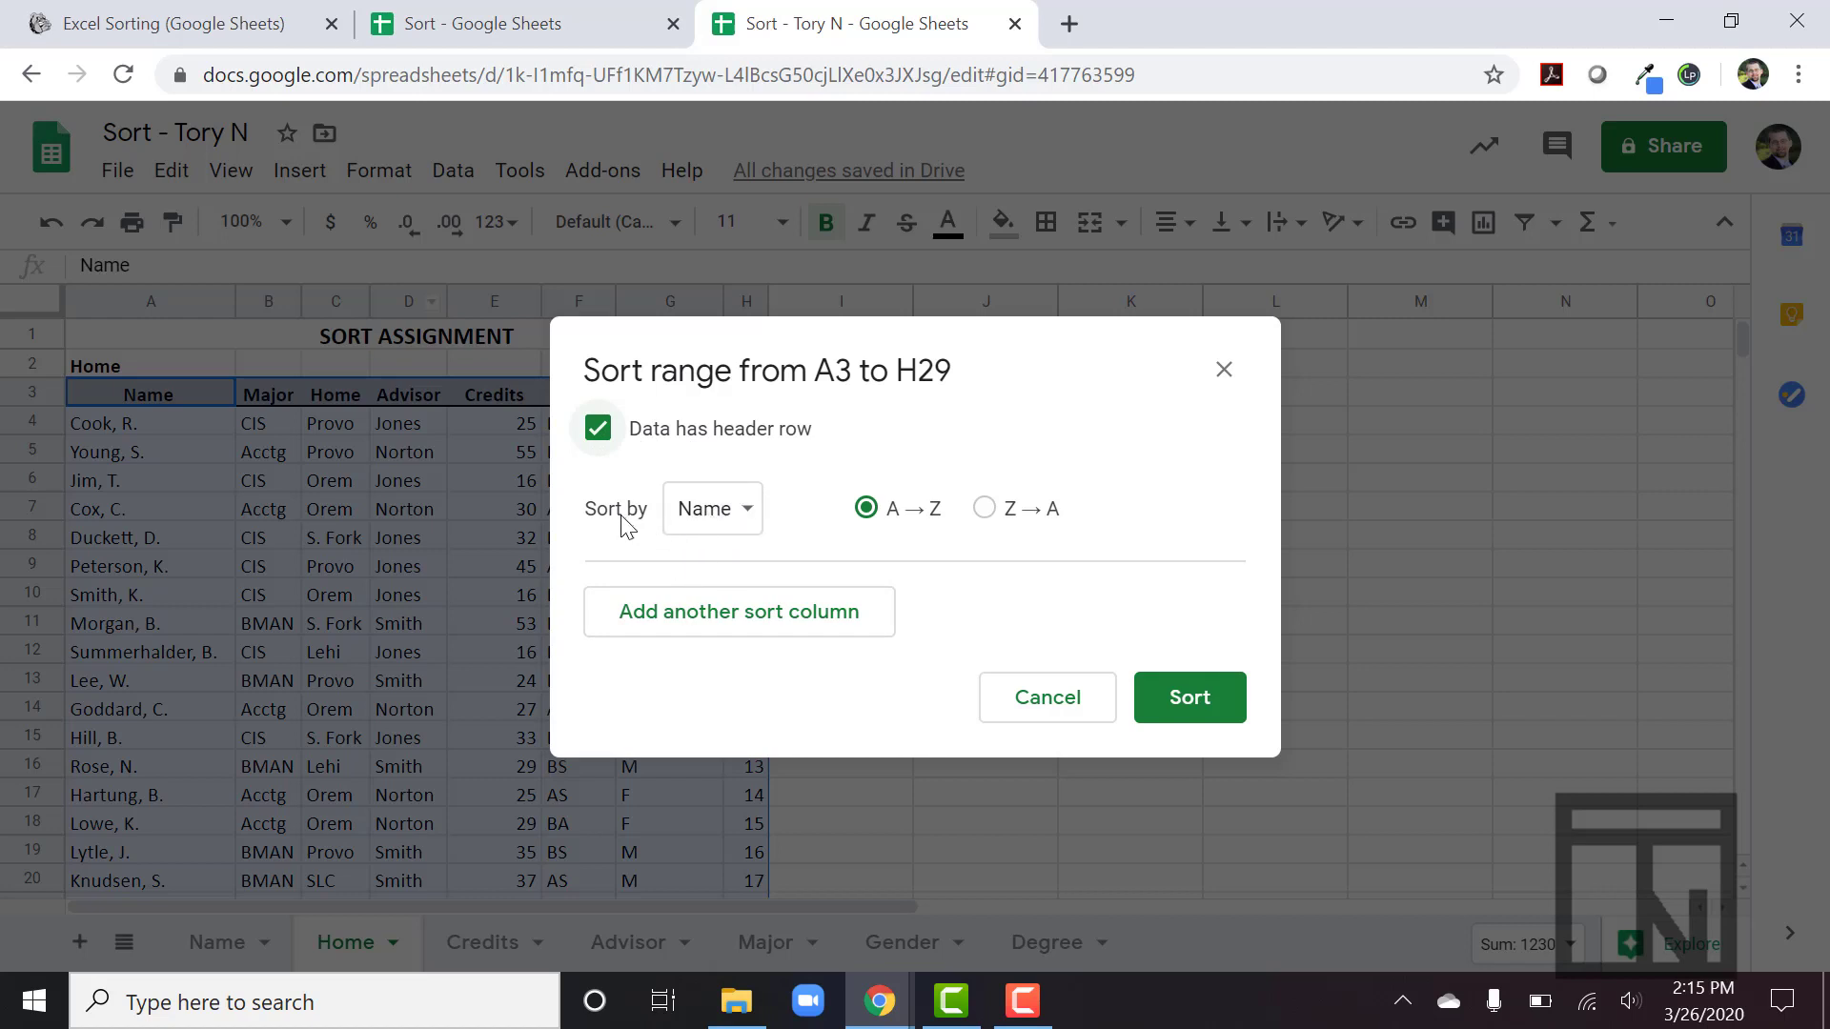
left_click(211, 11)
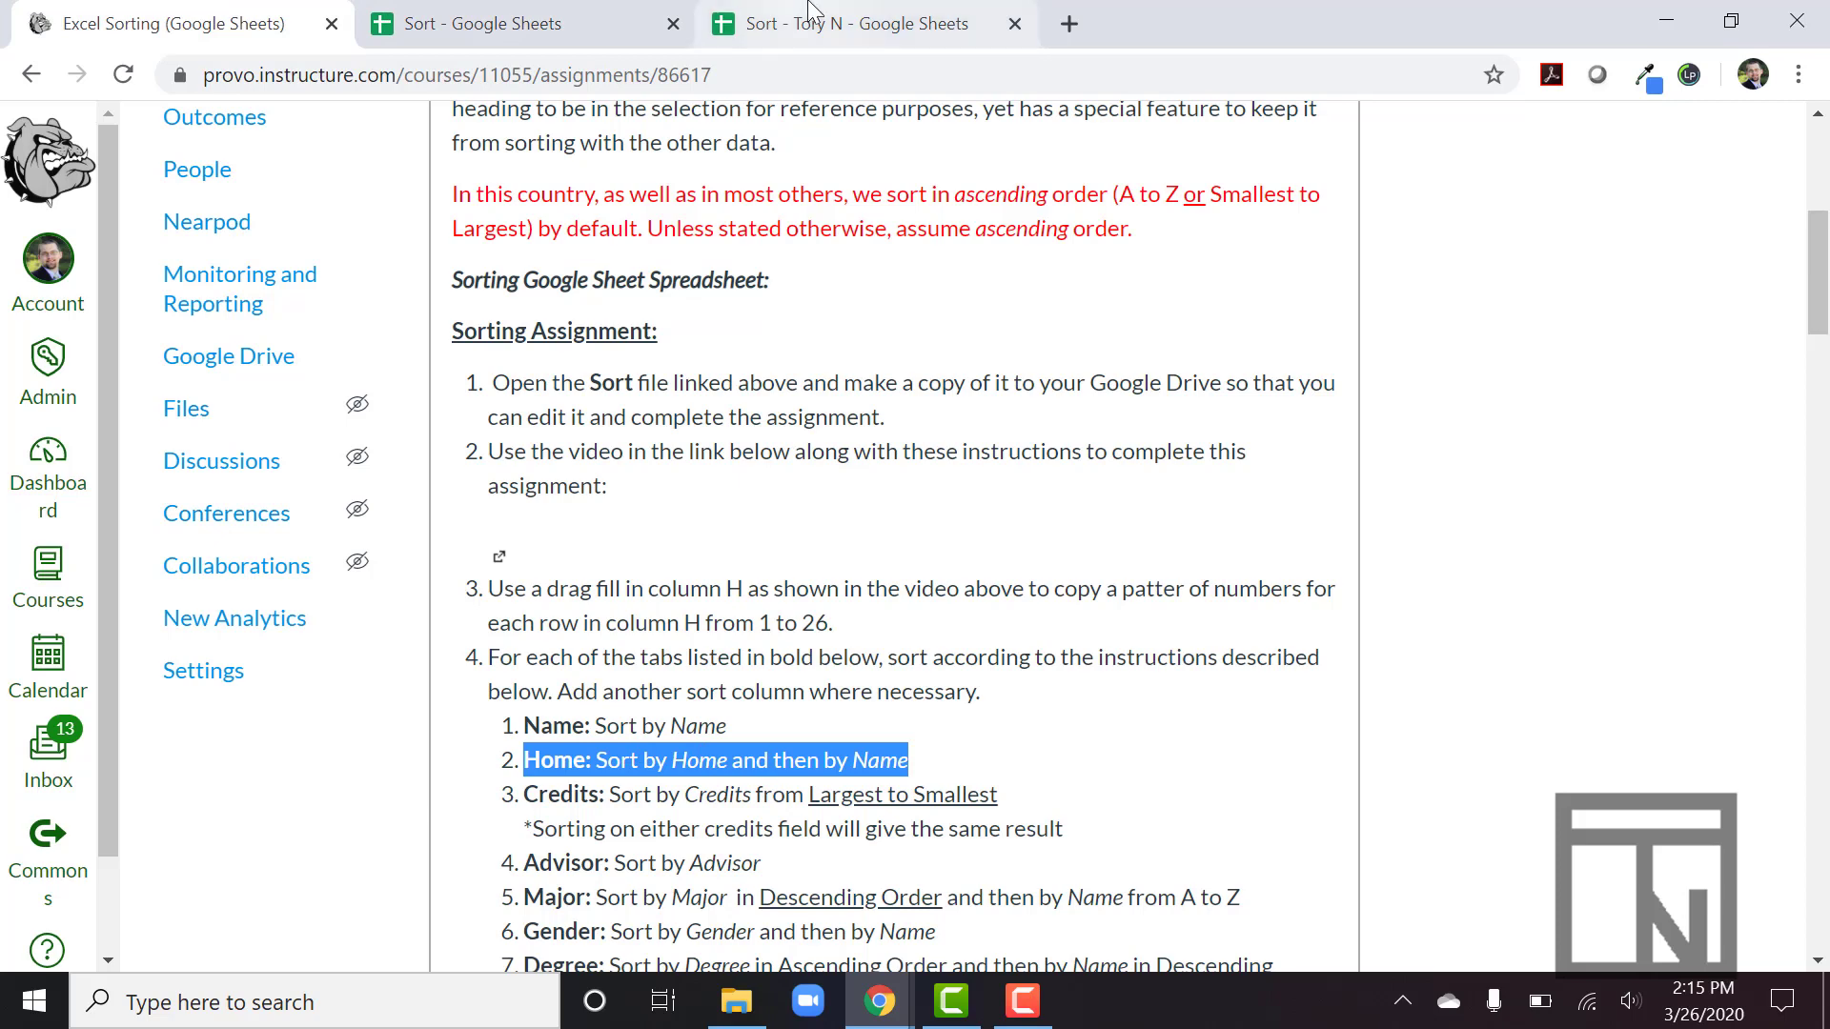
left_click(839, 23)
left_click(692, 540)
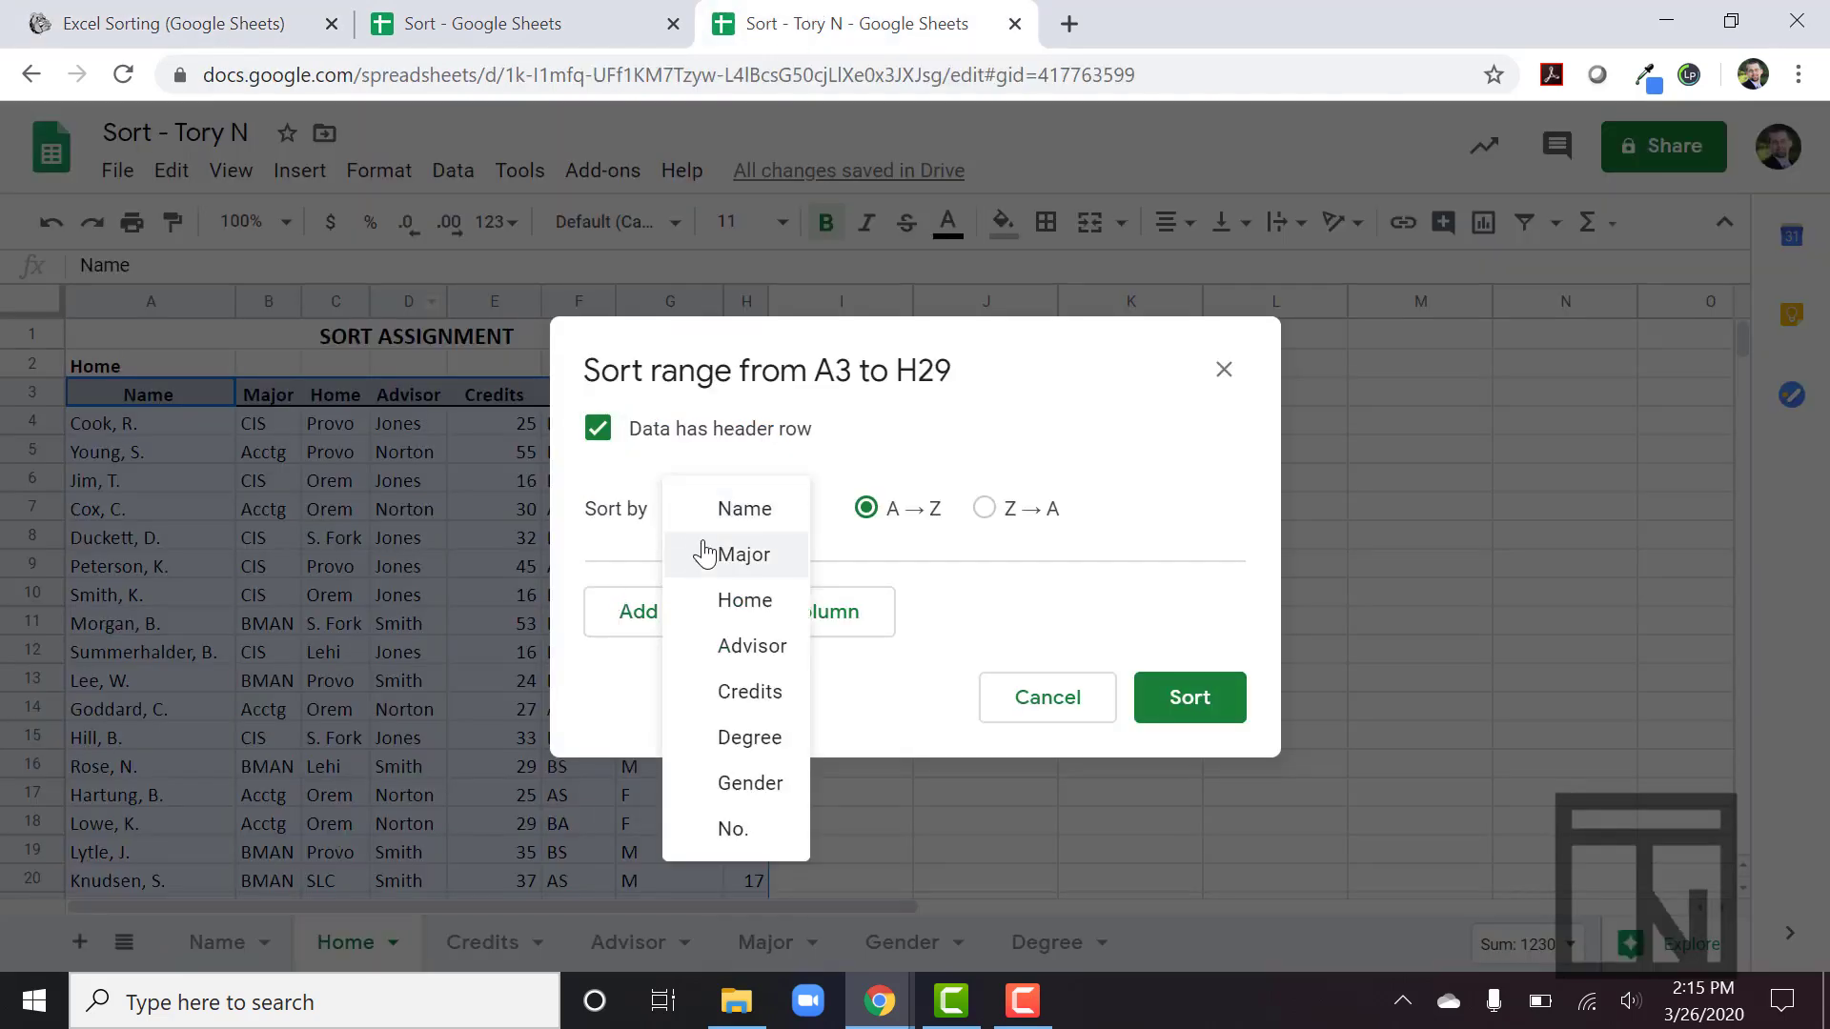
left_click(713, 603)
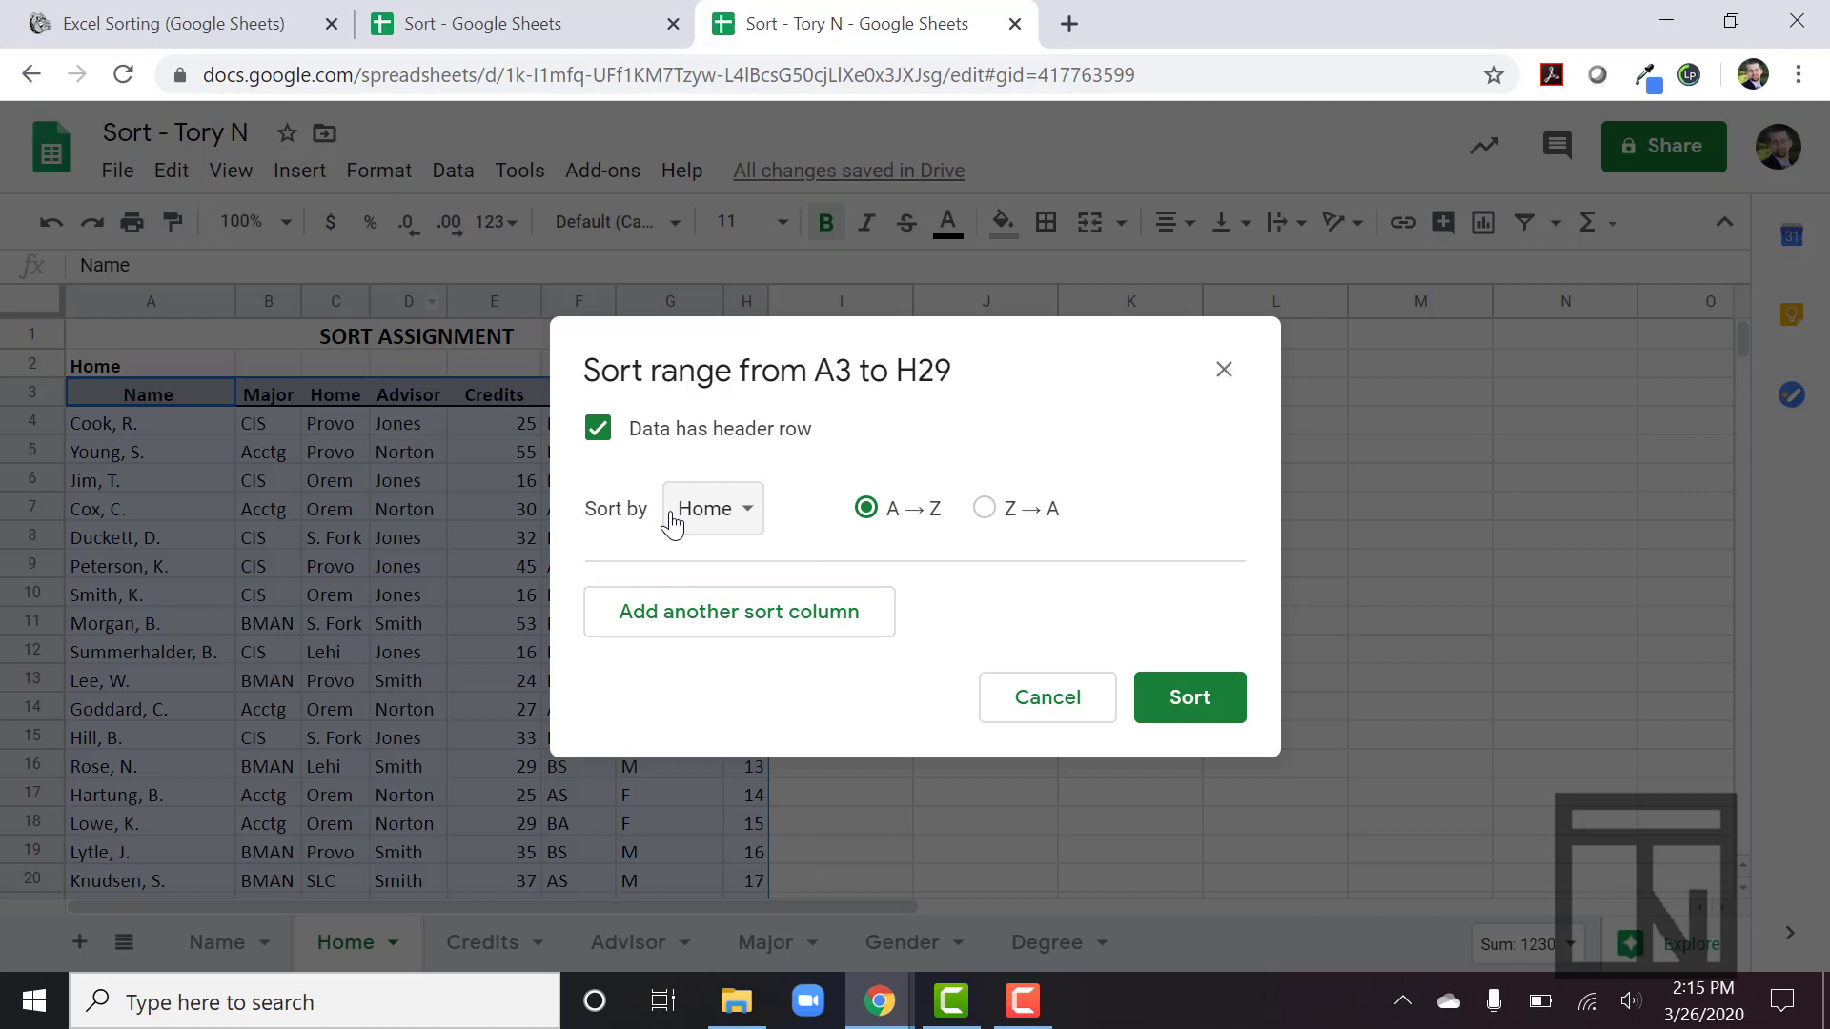
Add Name, A to Z, as the second sort column, recheck the assignment instruction, and apply the sort.
left_click(698, 615)
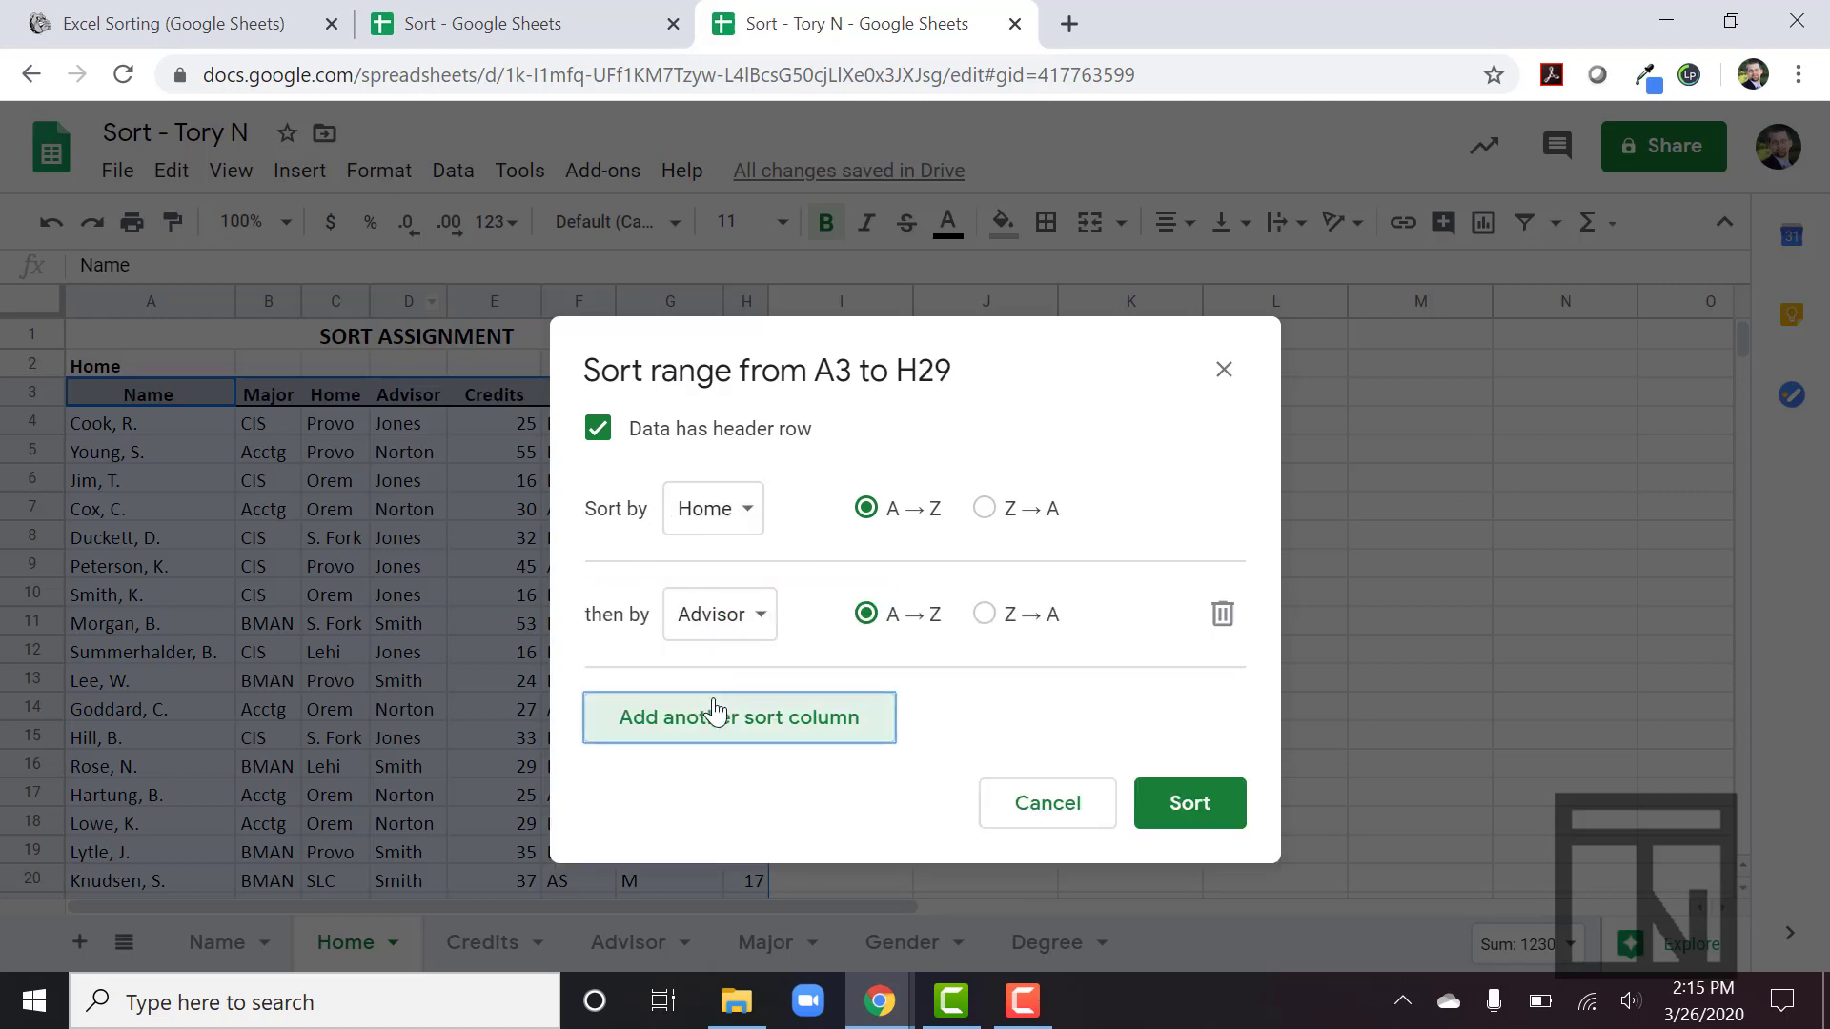
left_click(747, 619)
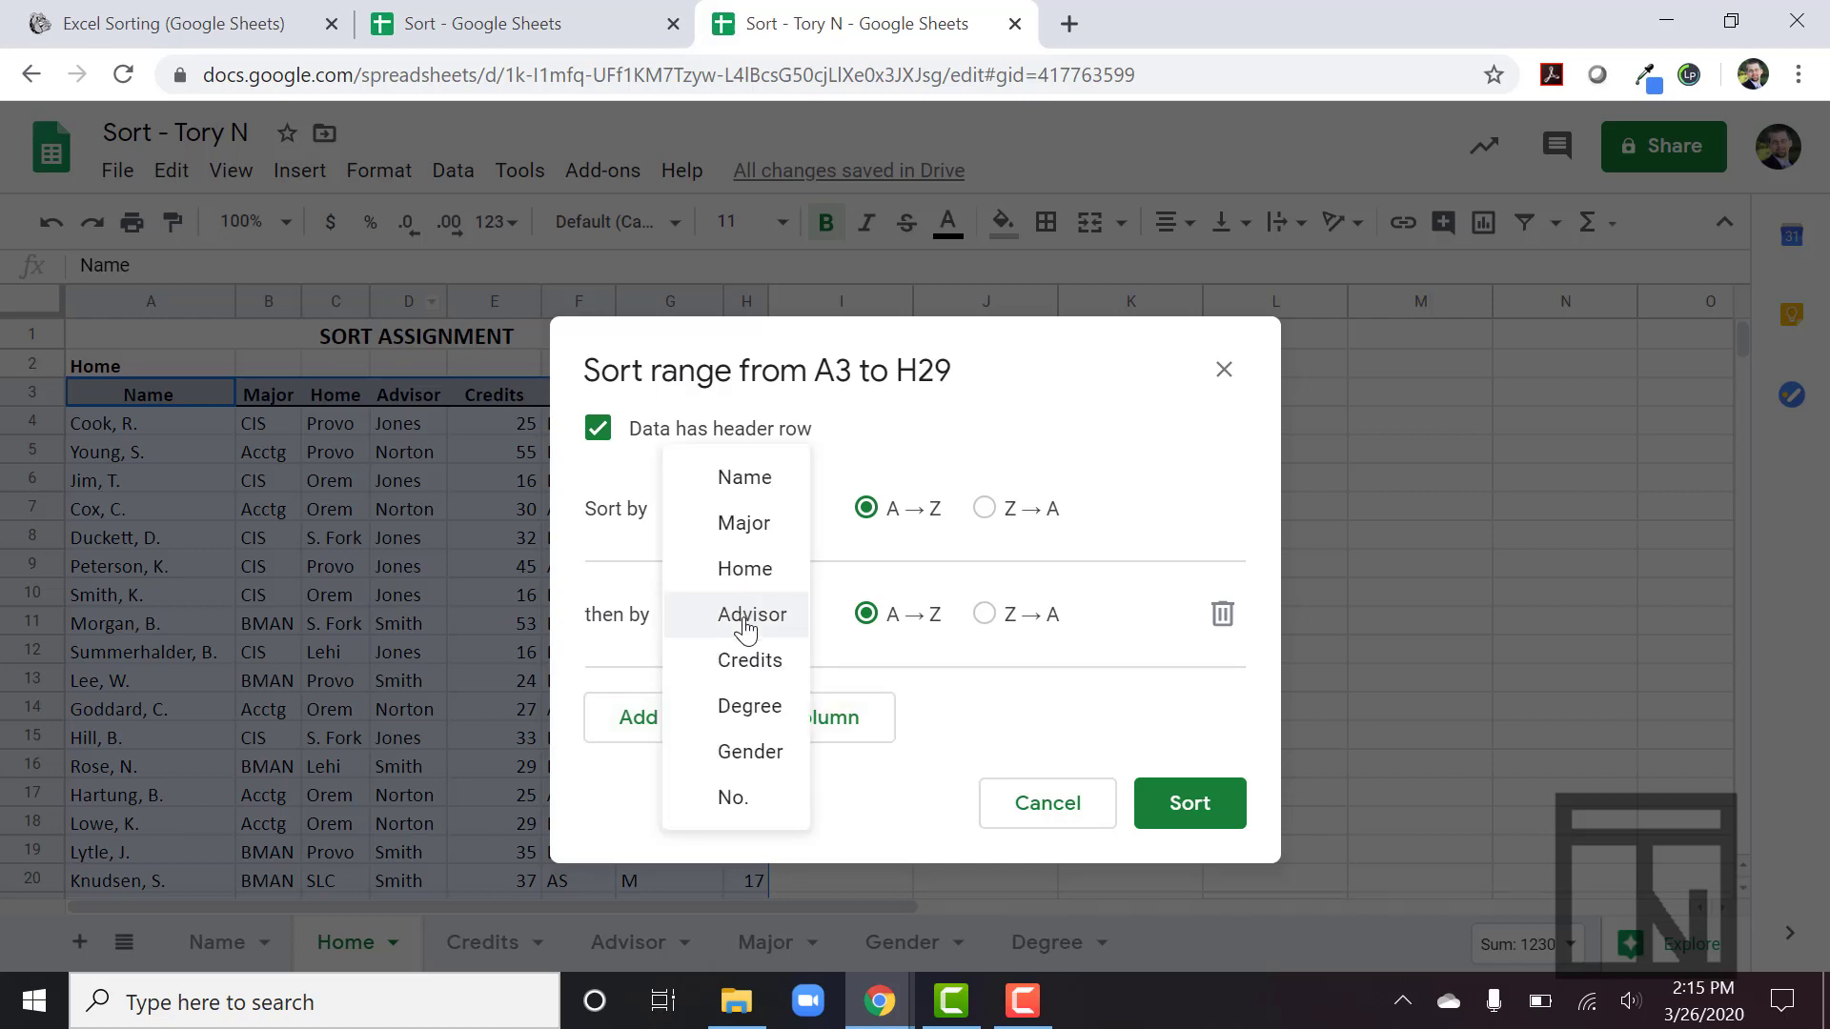
left_click(746, 477)
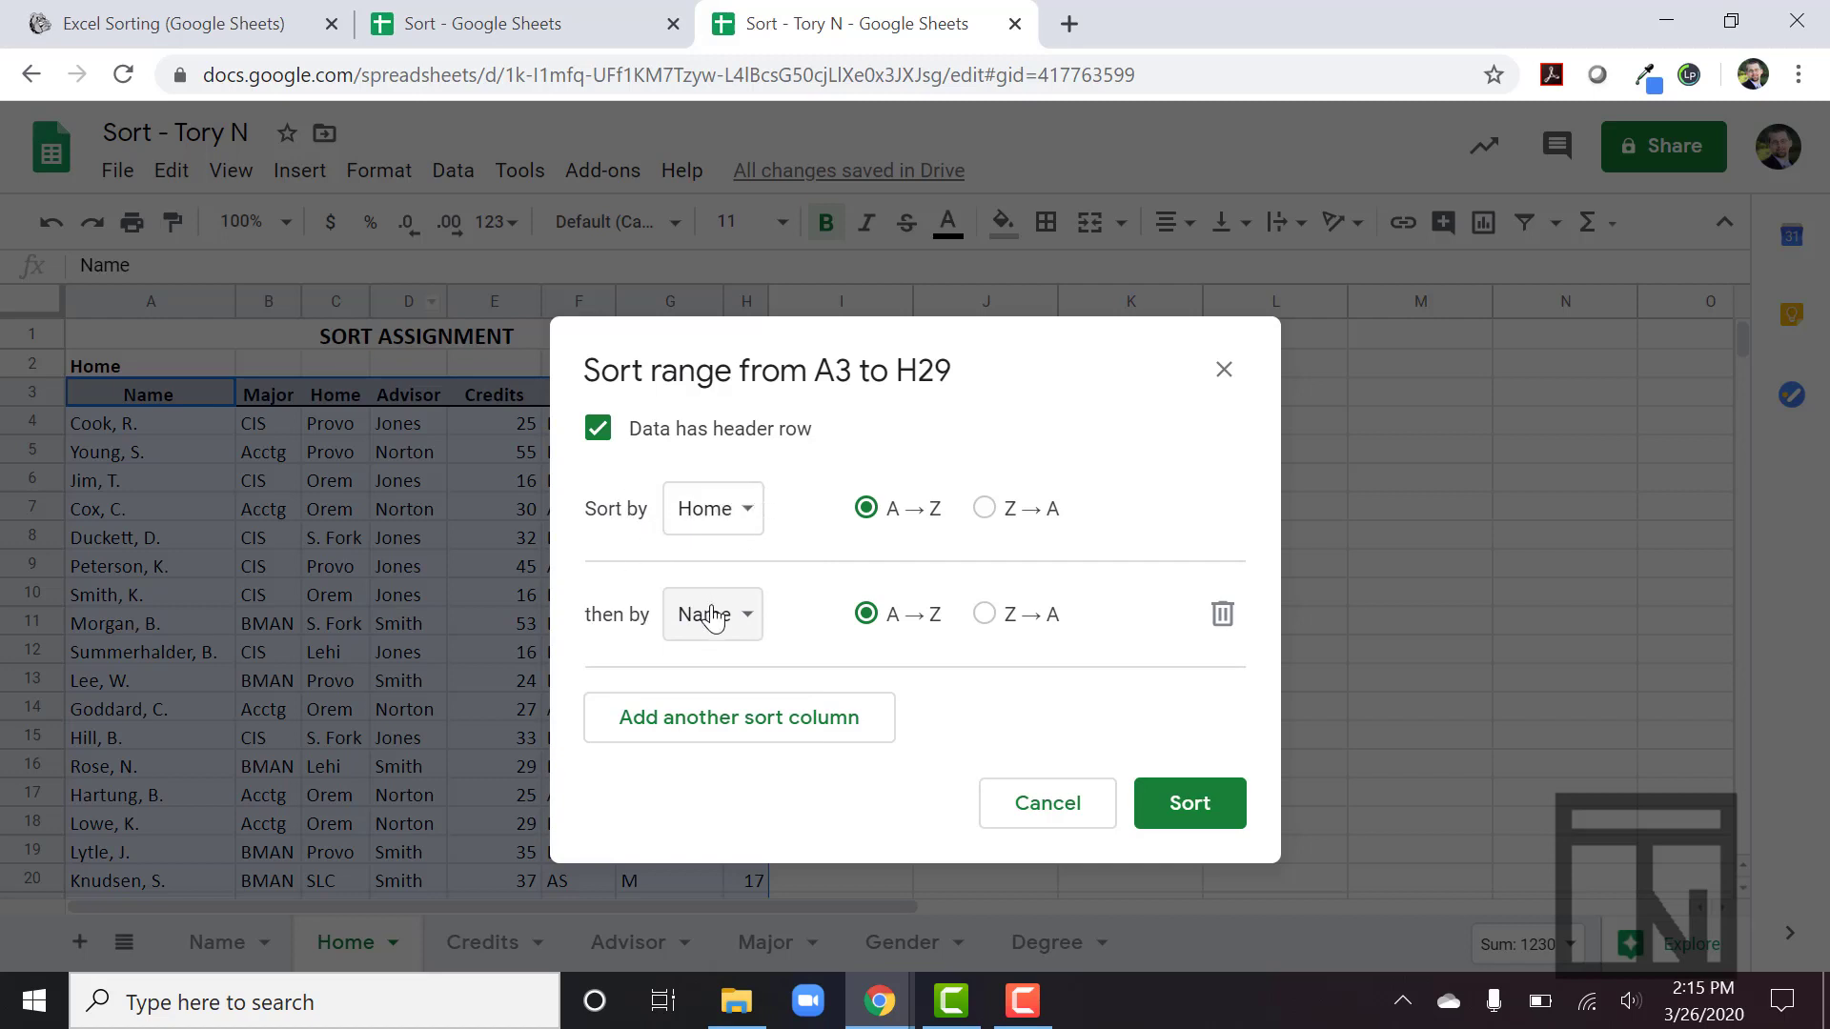
left_click(181, 23)
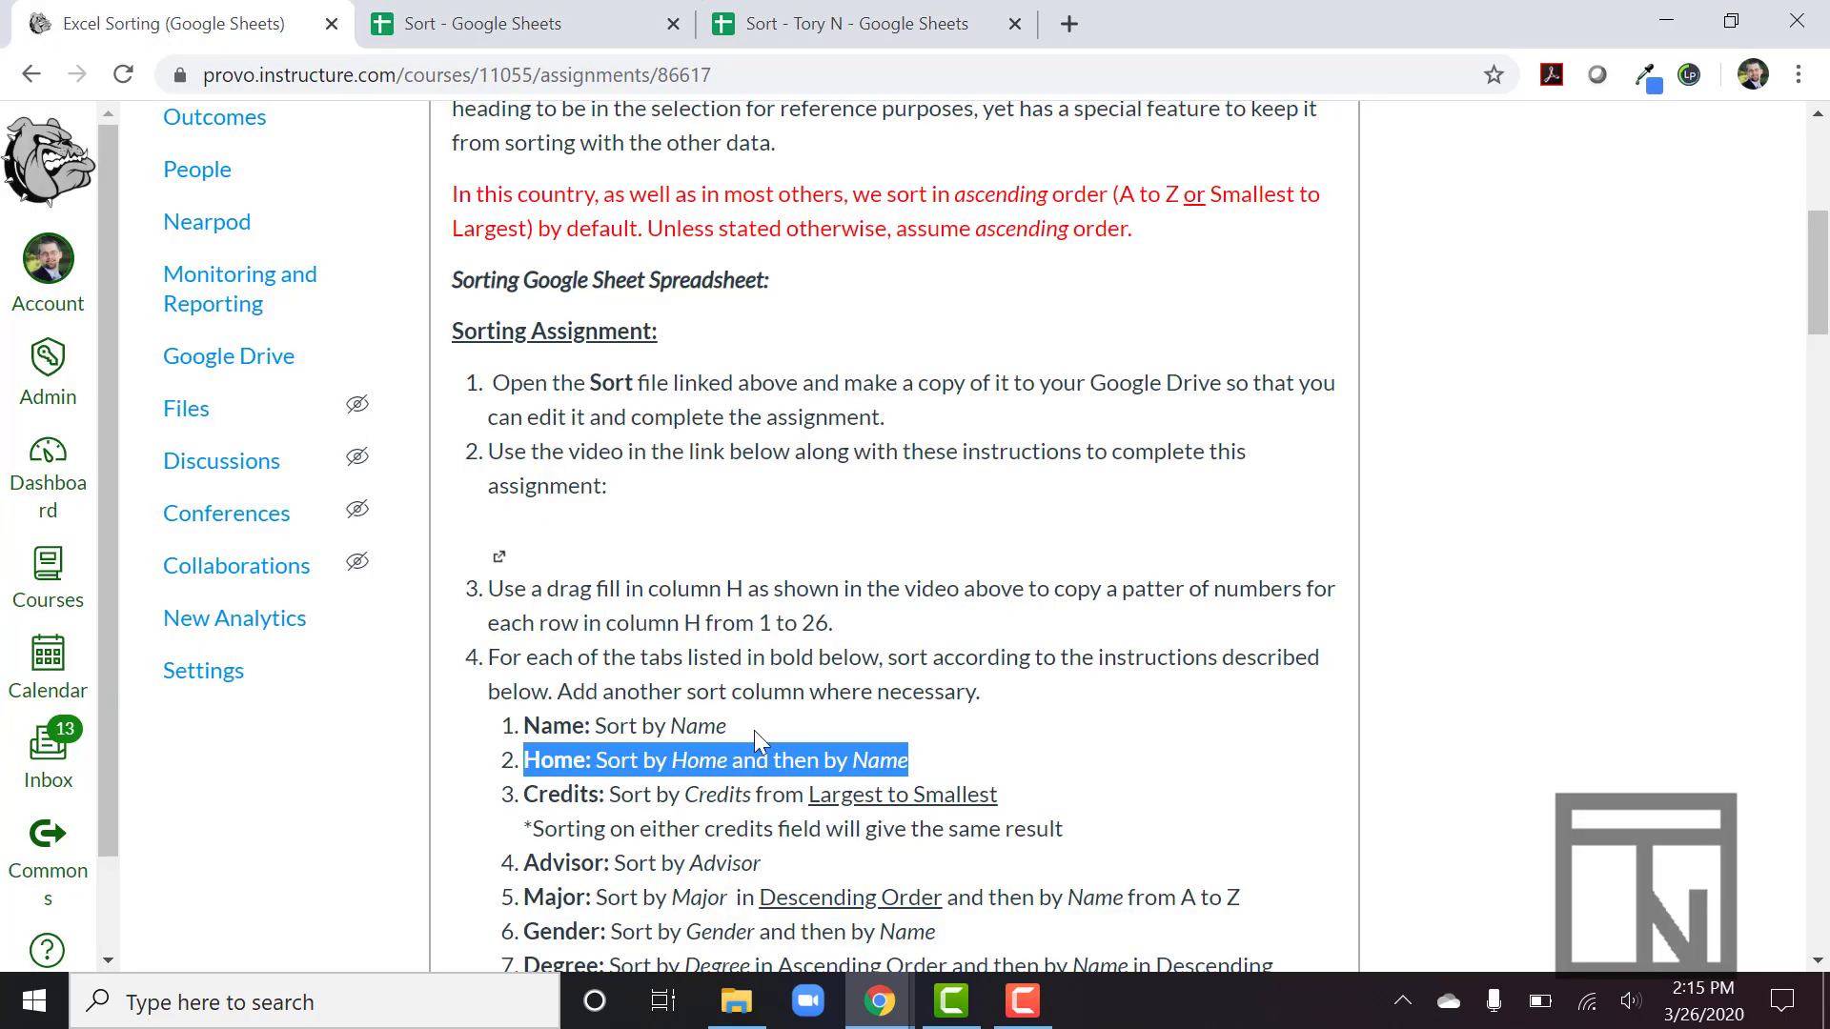
left_click(592, 13)
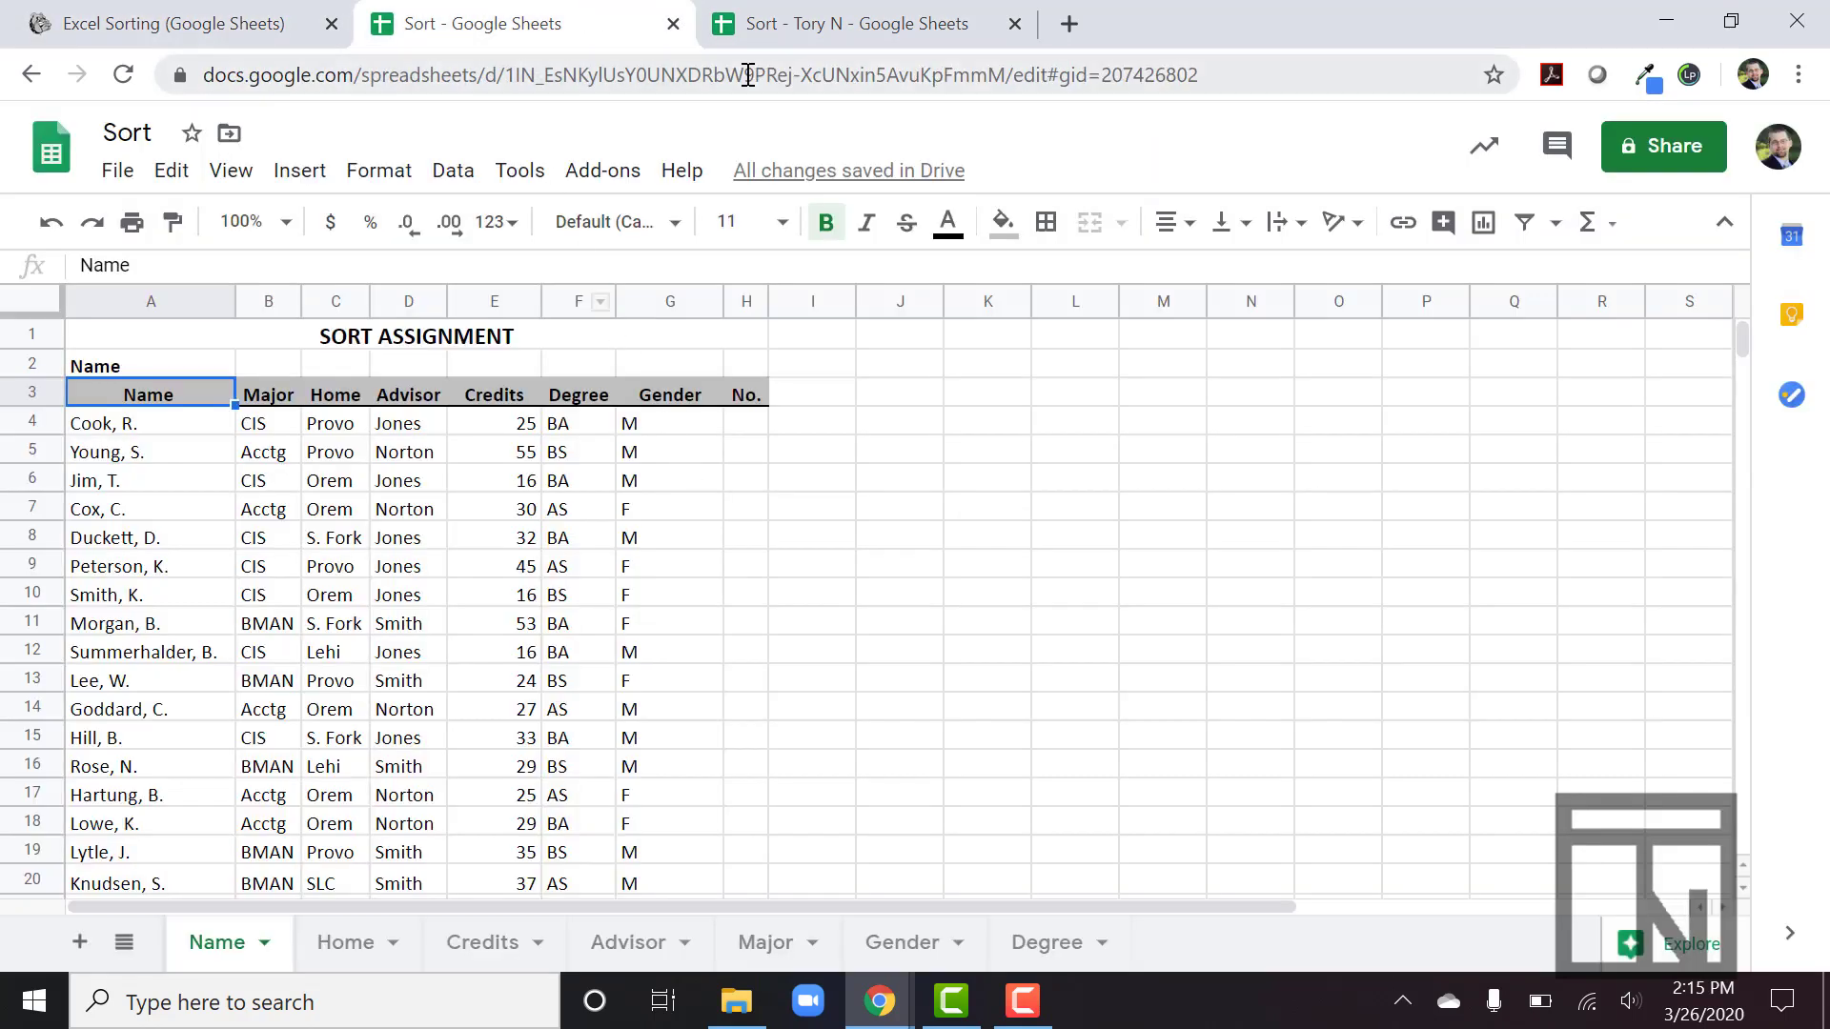
left_click(755, 26)
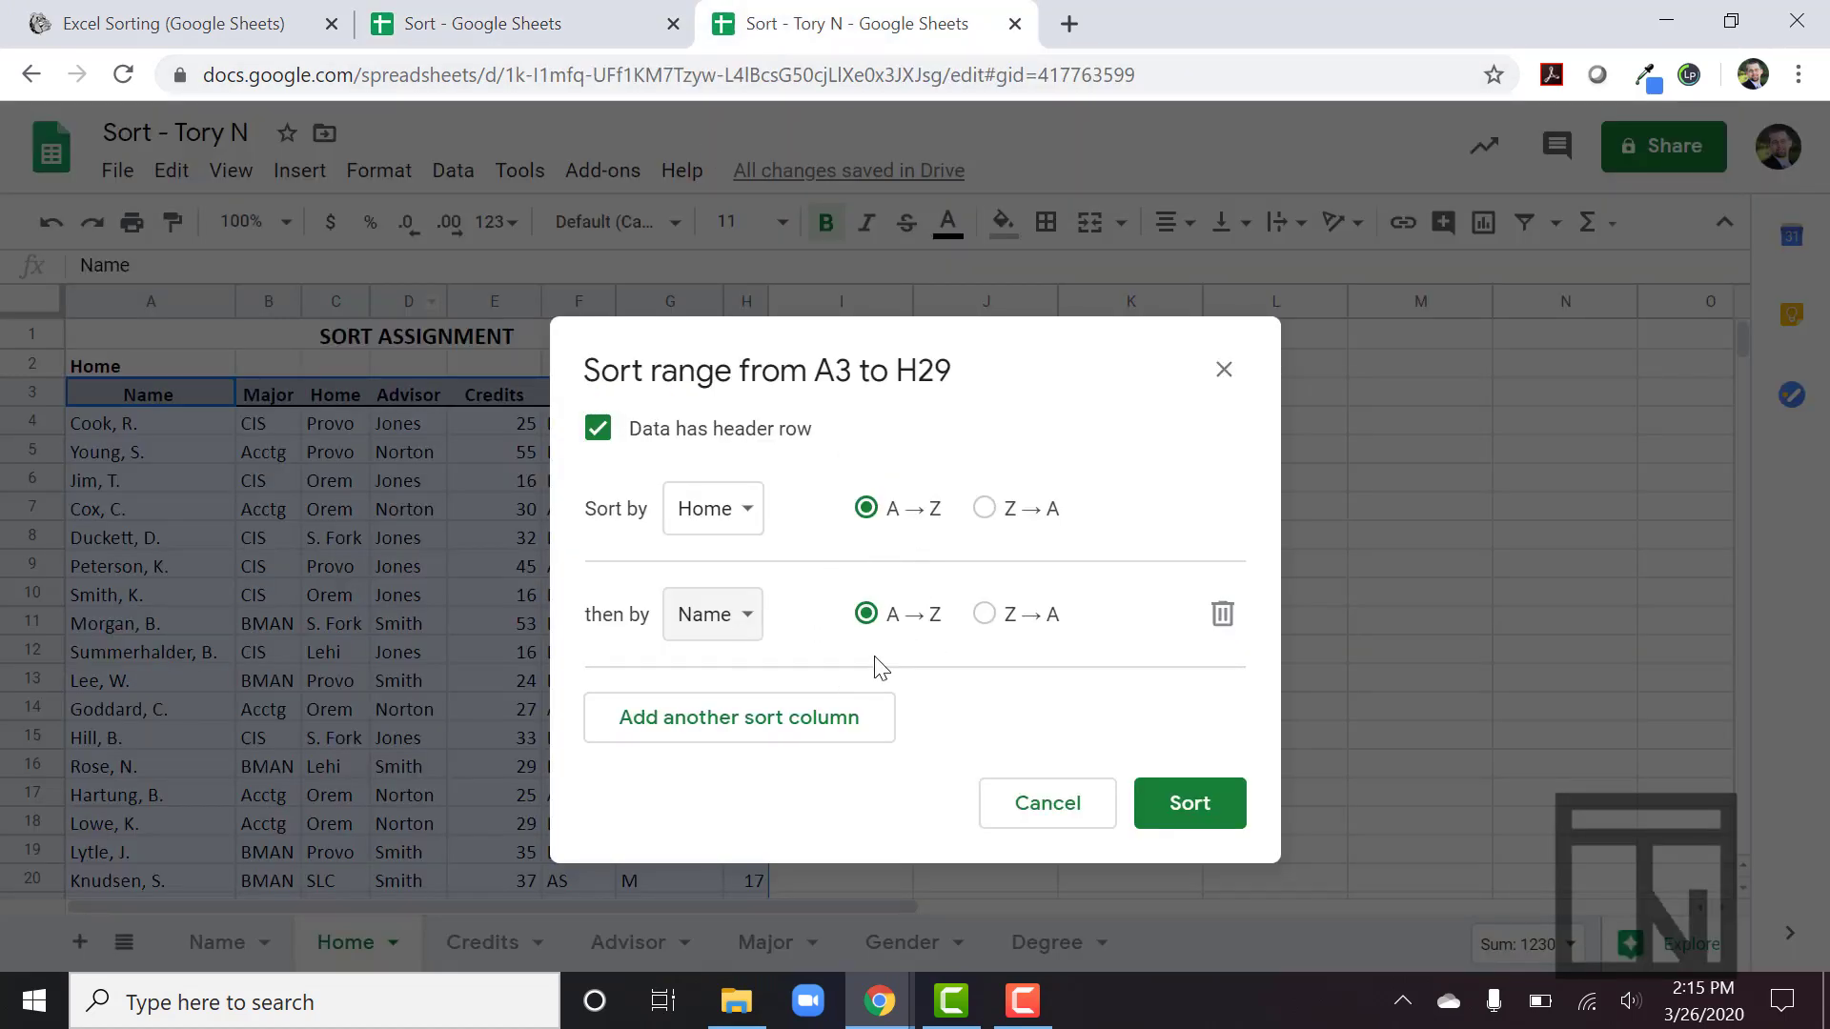
left_click(1164, 806)
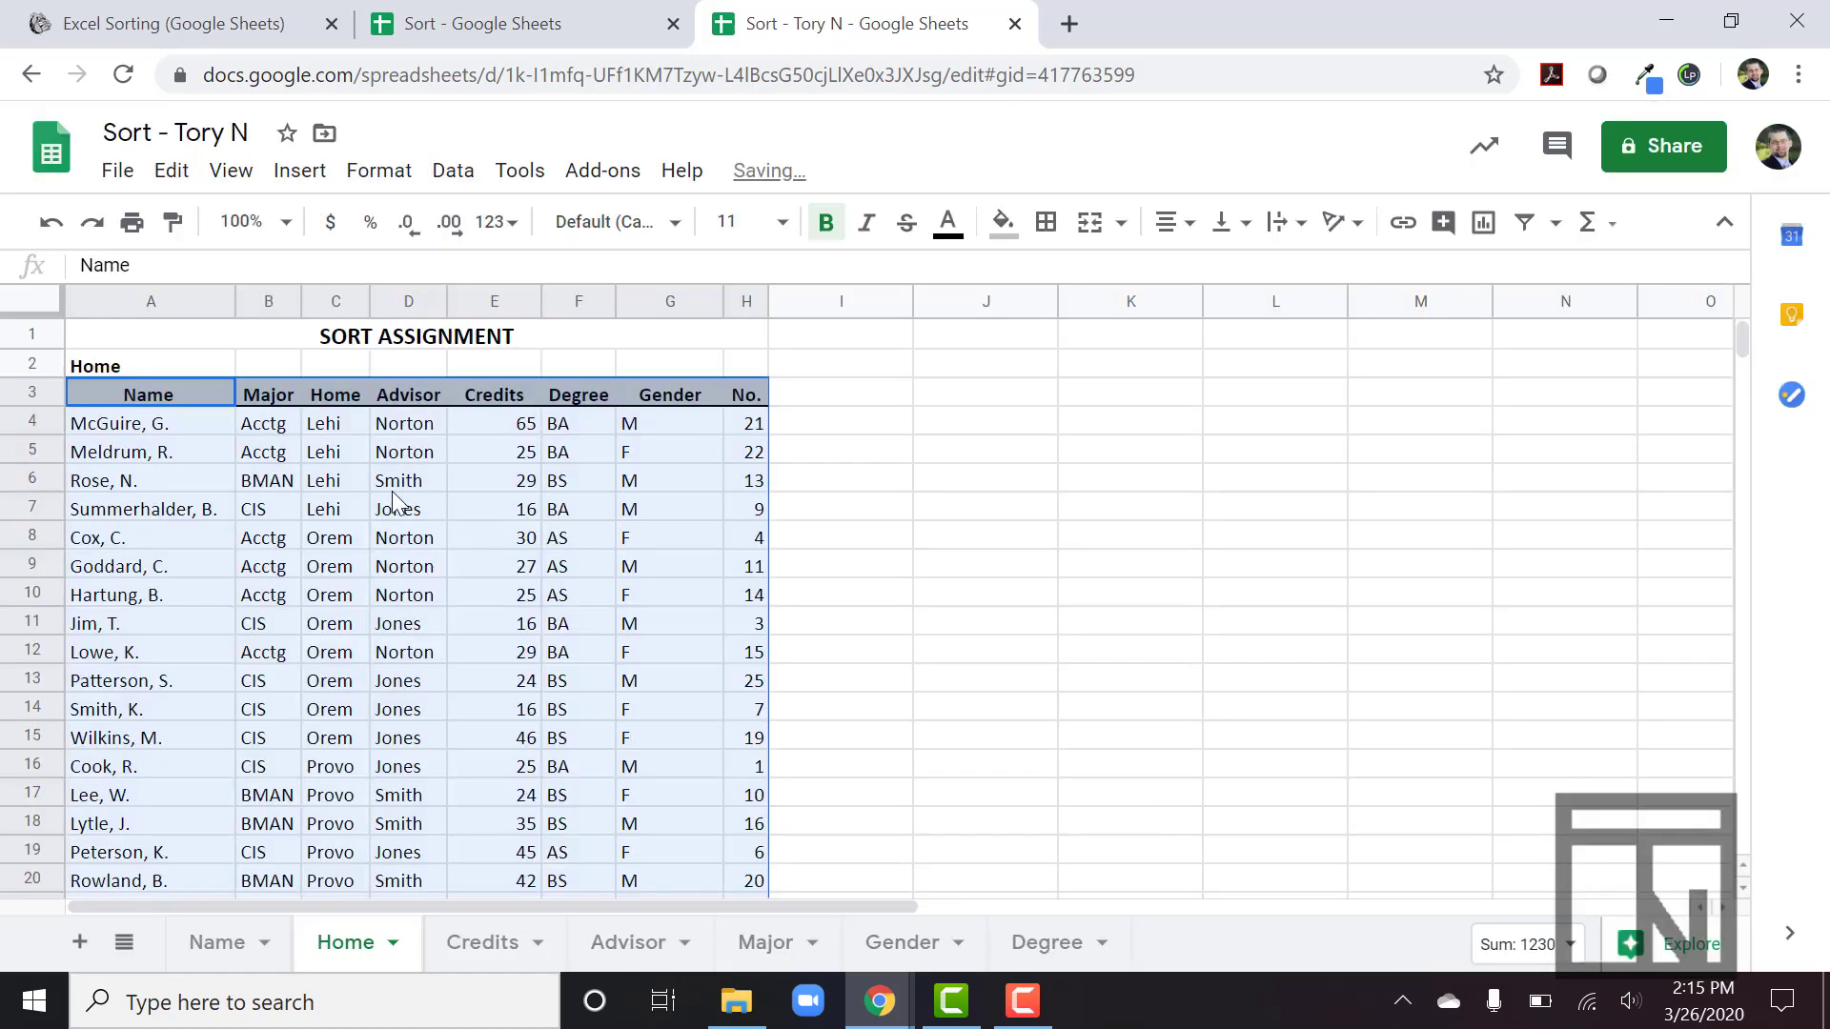
Check the name order within the Home groups and review the remaining sort and submission instructions on the assignment page, returning to the copied spreadsheet.
left_click(112, 427)
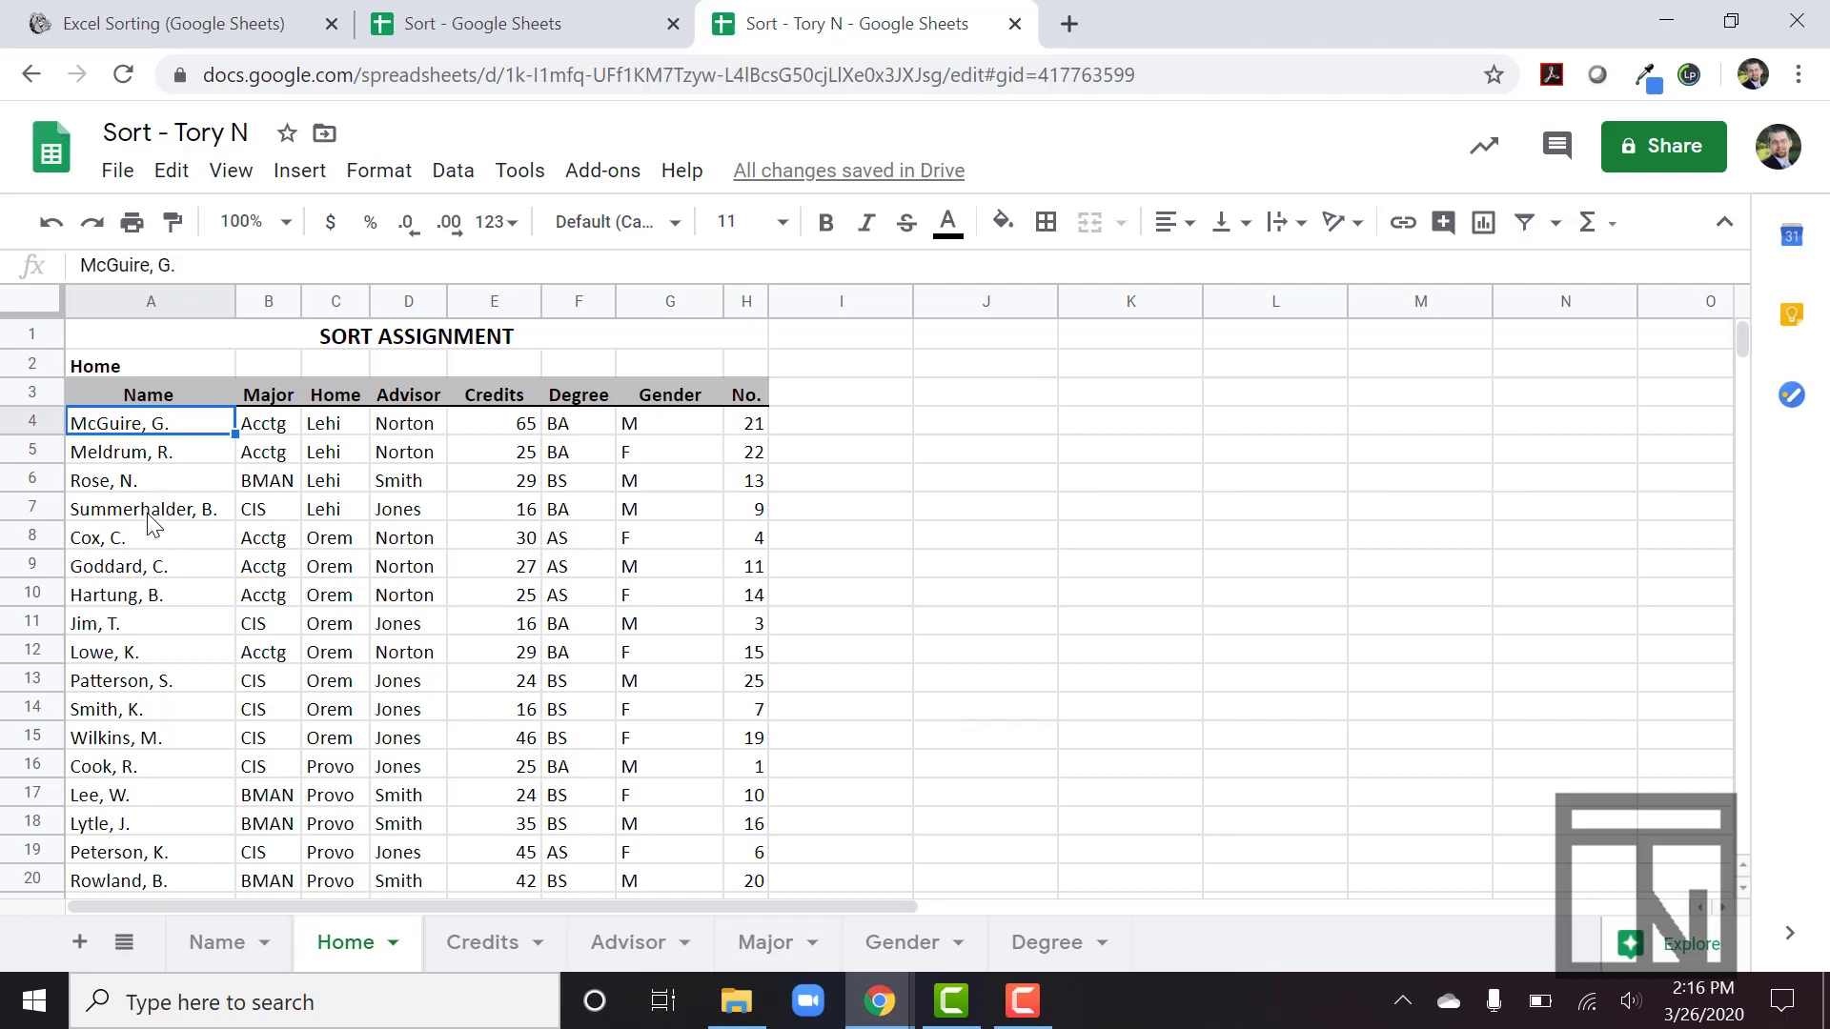
left_click(135, 550)
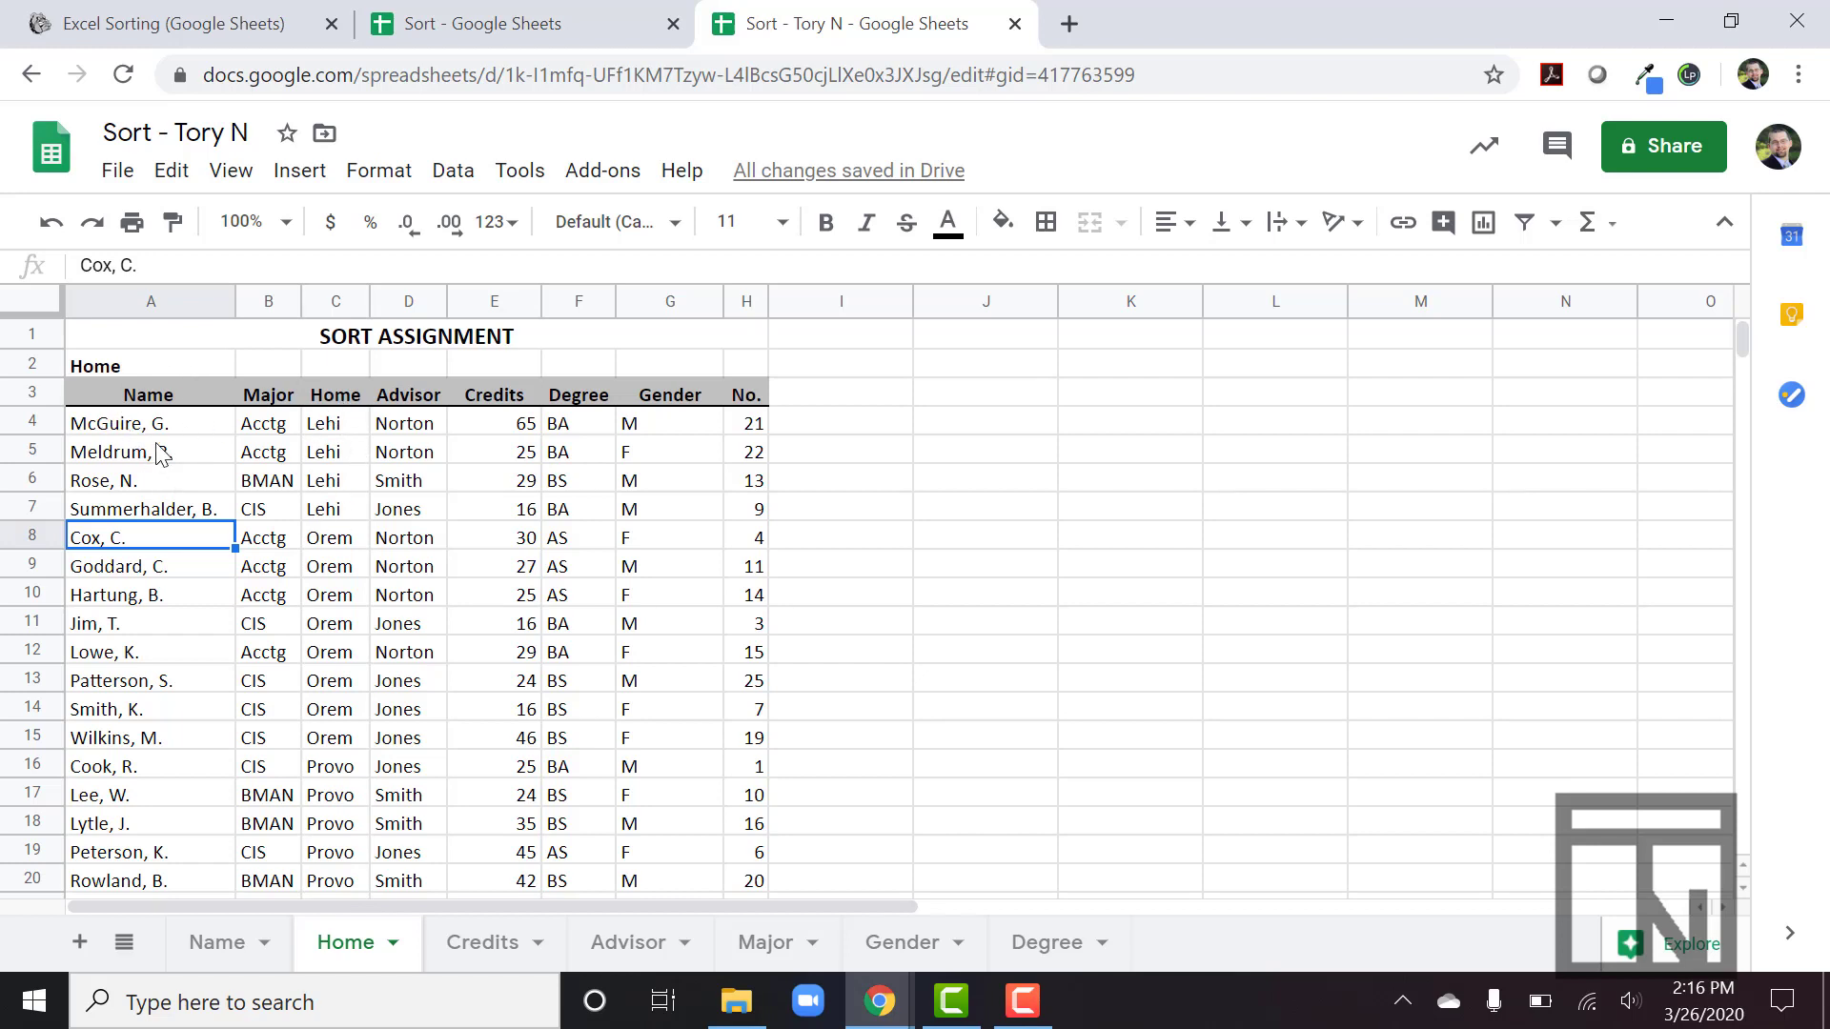
left_click(164, 24)
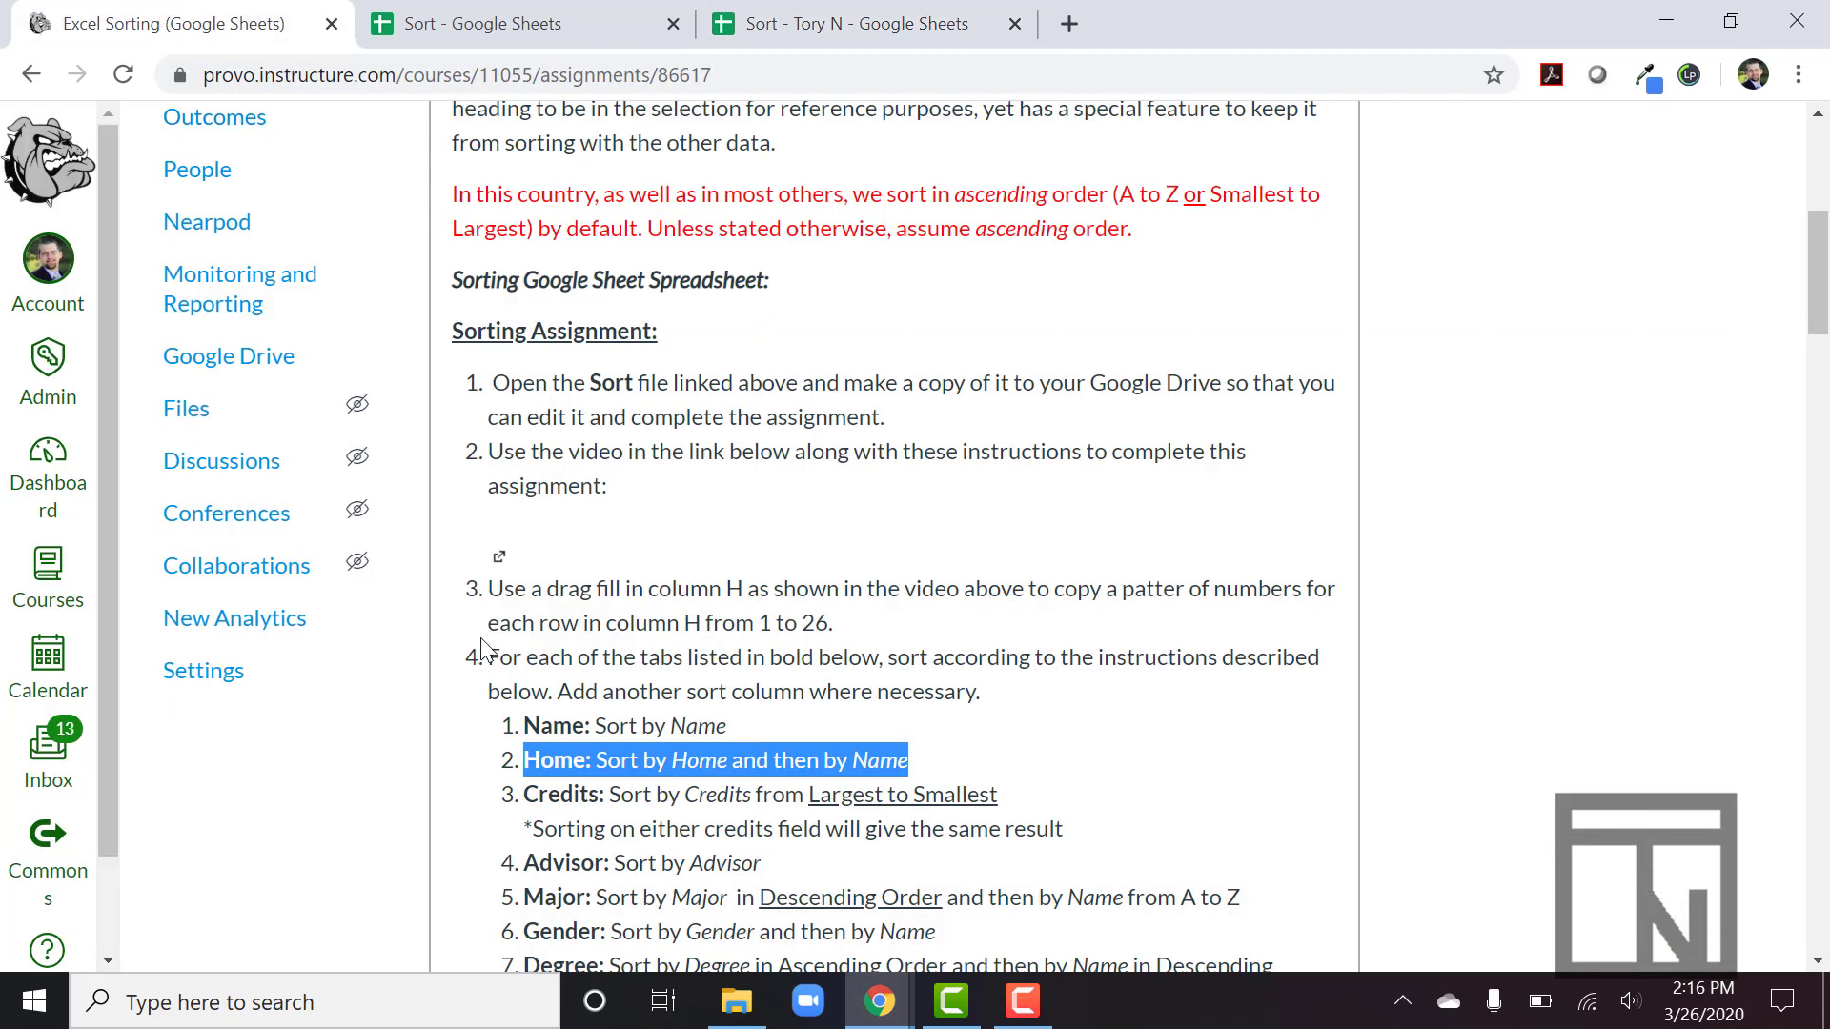
scroll(482, 653, "down", 1)
scroll(483, 653, "down", 2)
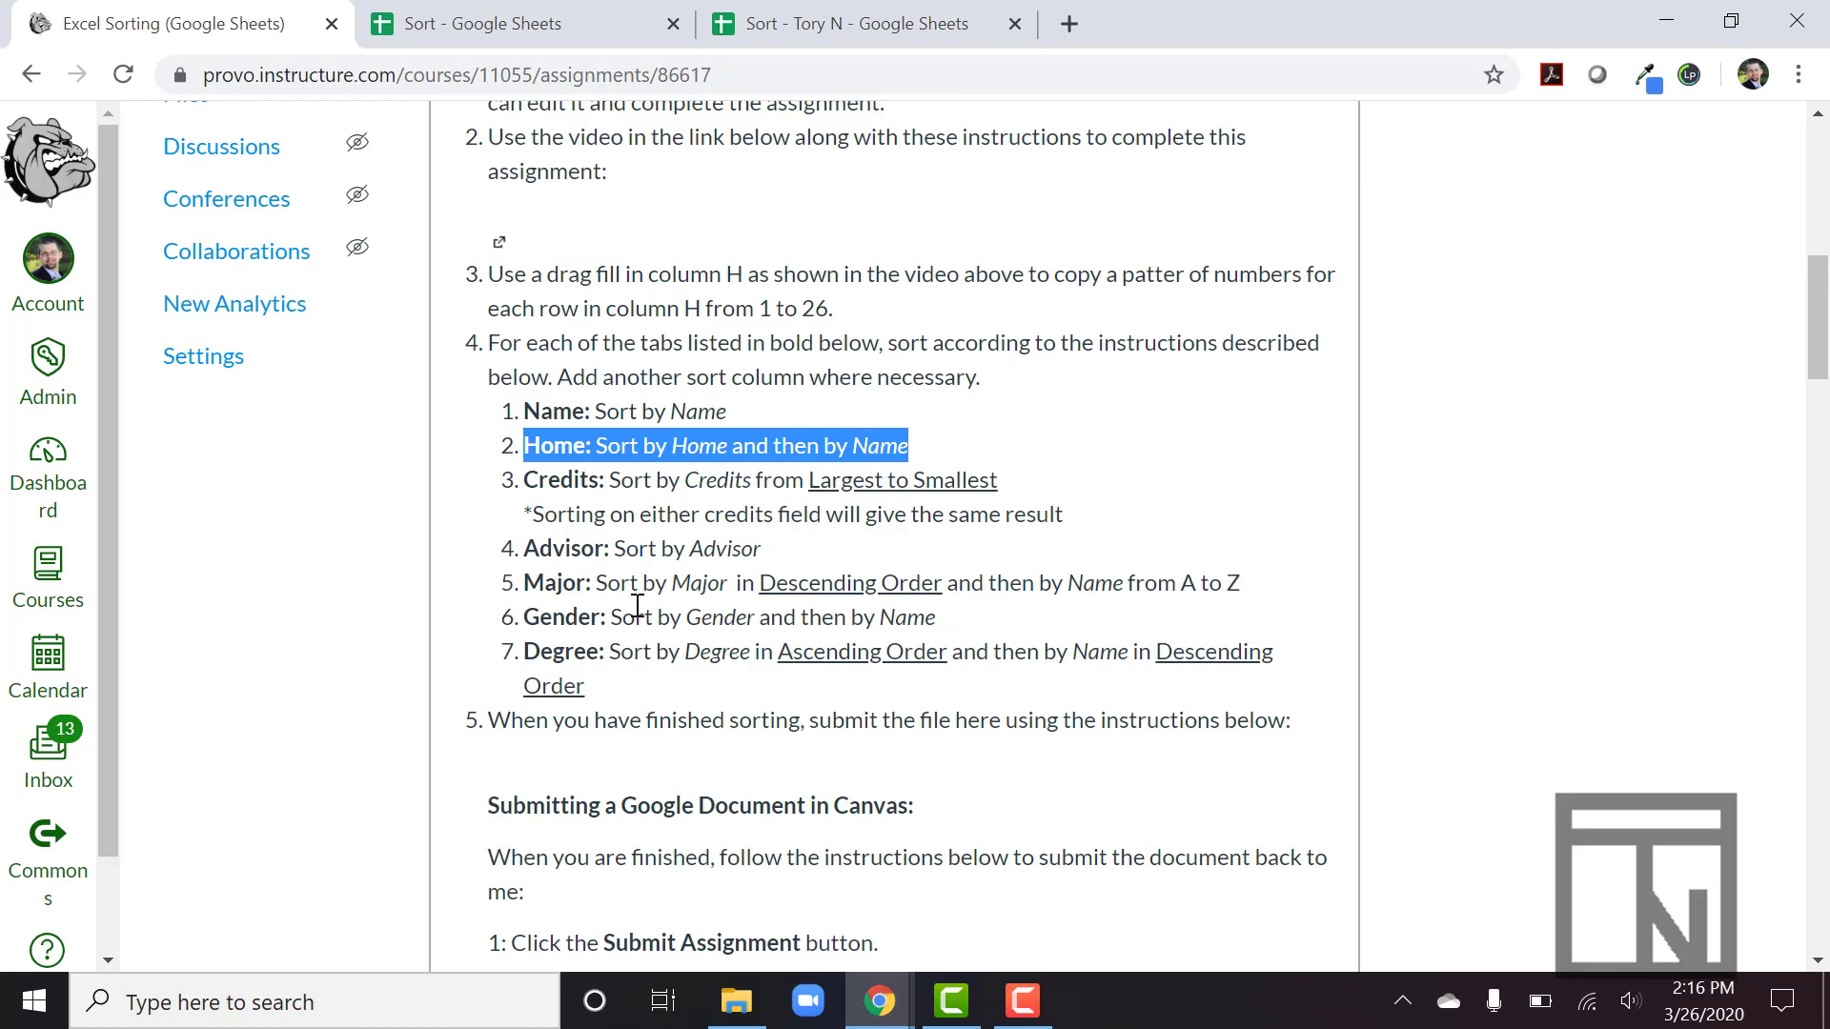
scroll(564, 439, "down", 7)
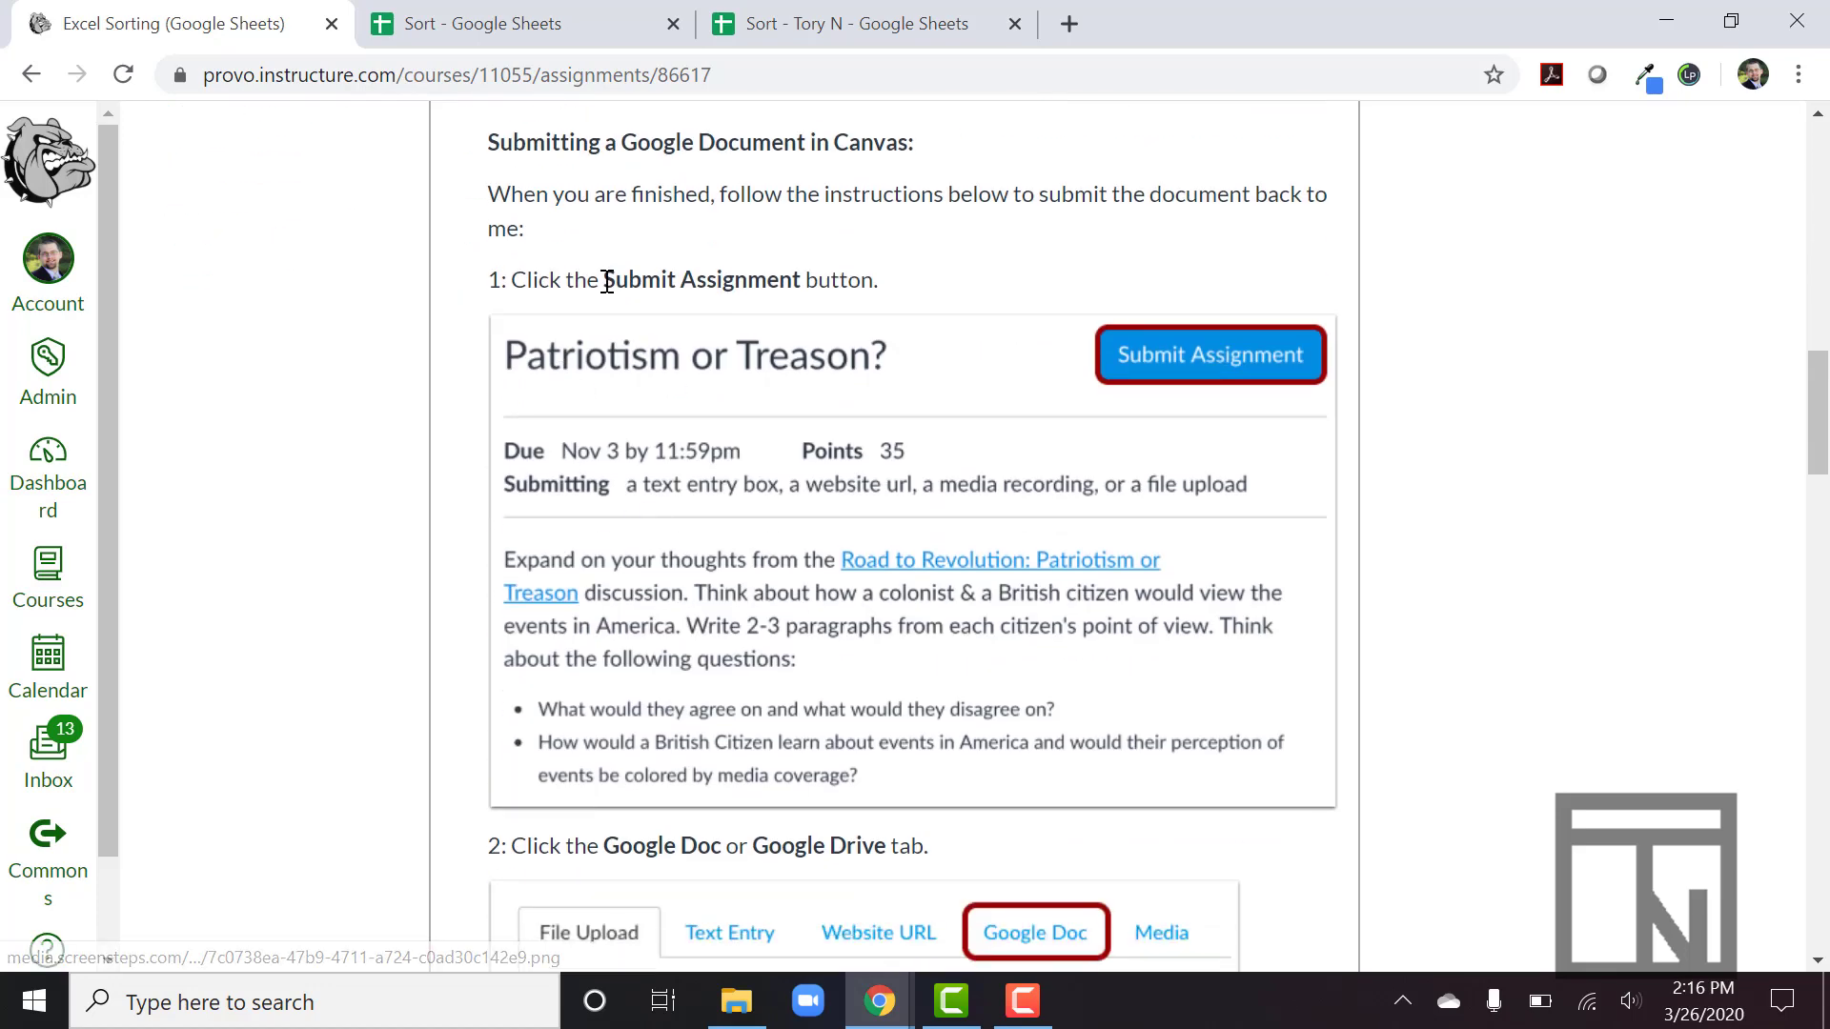
left_click(763, 23)
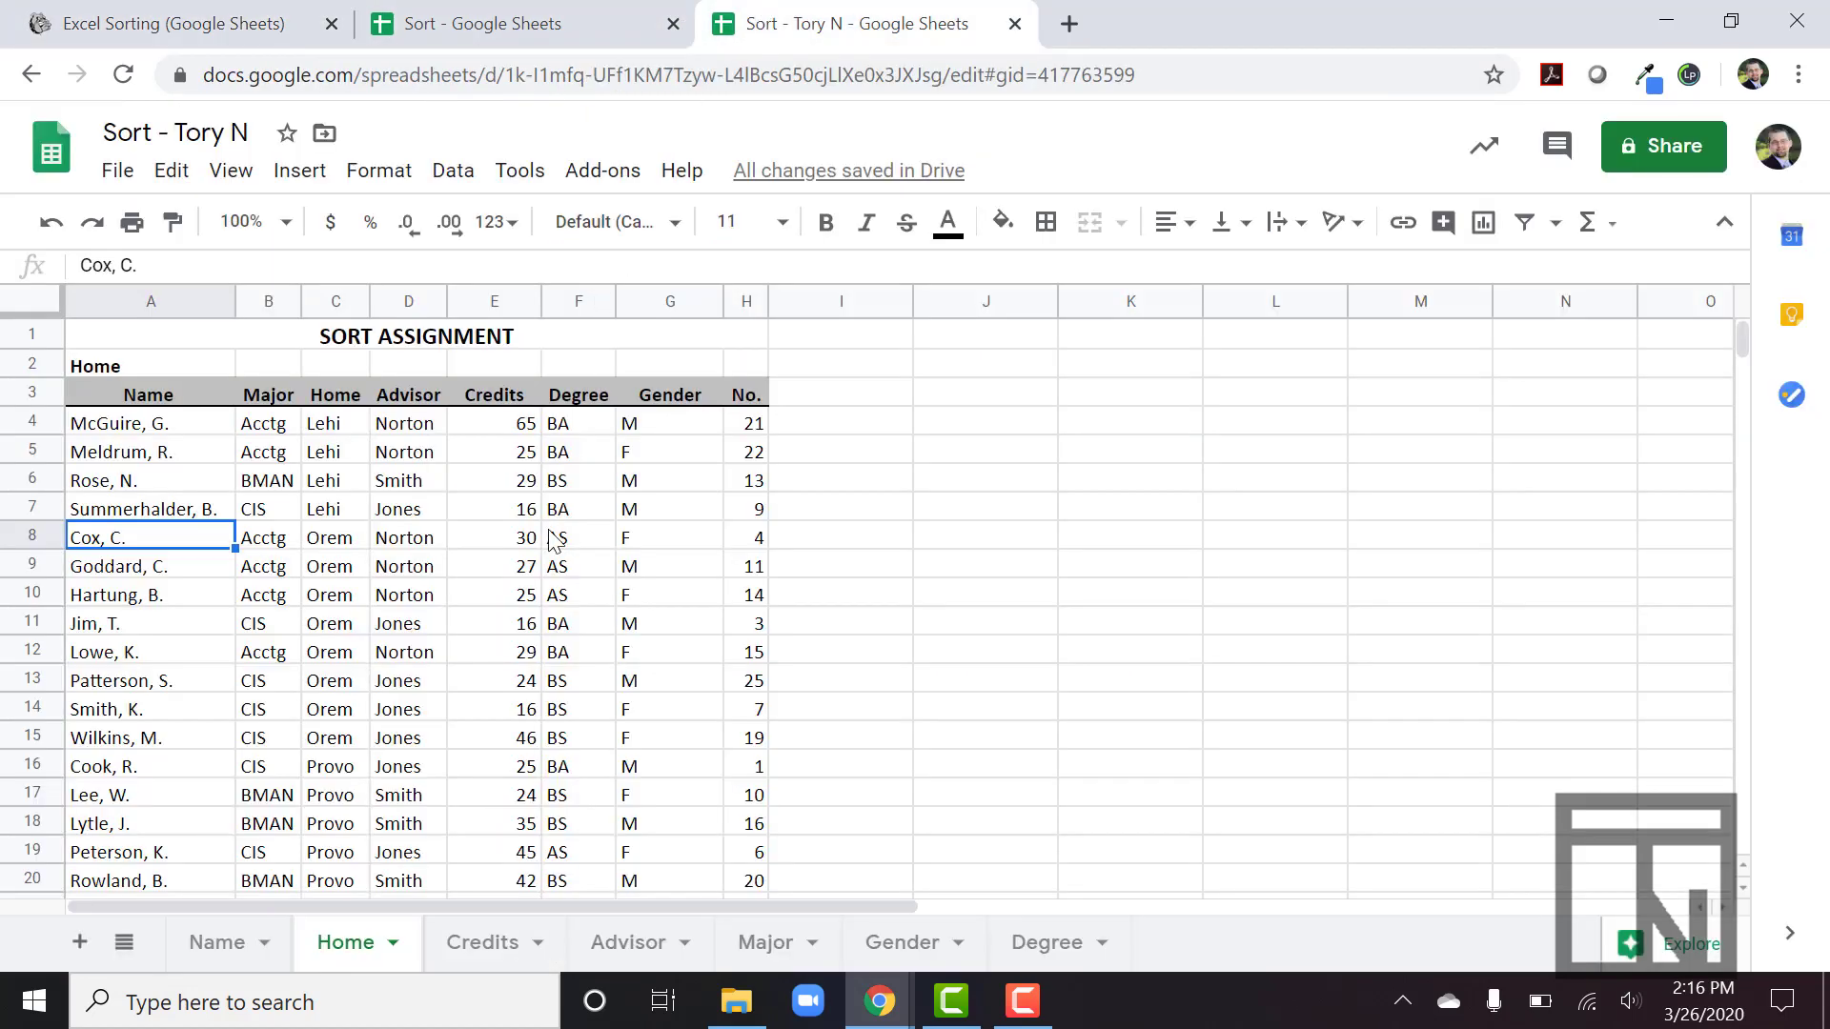